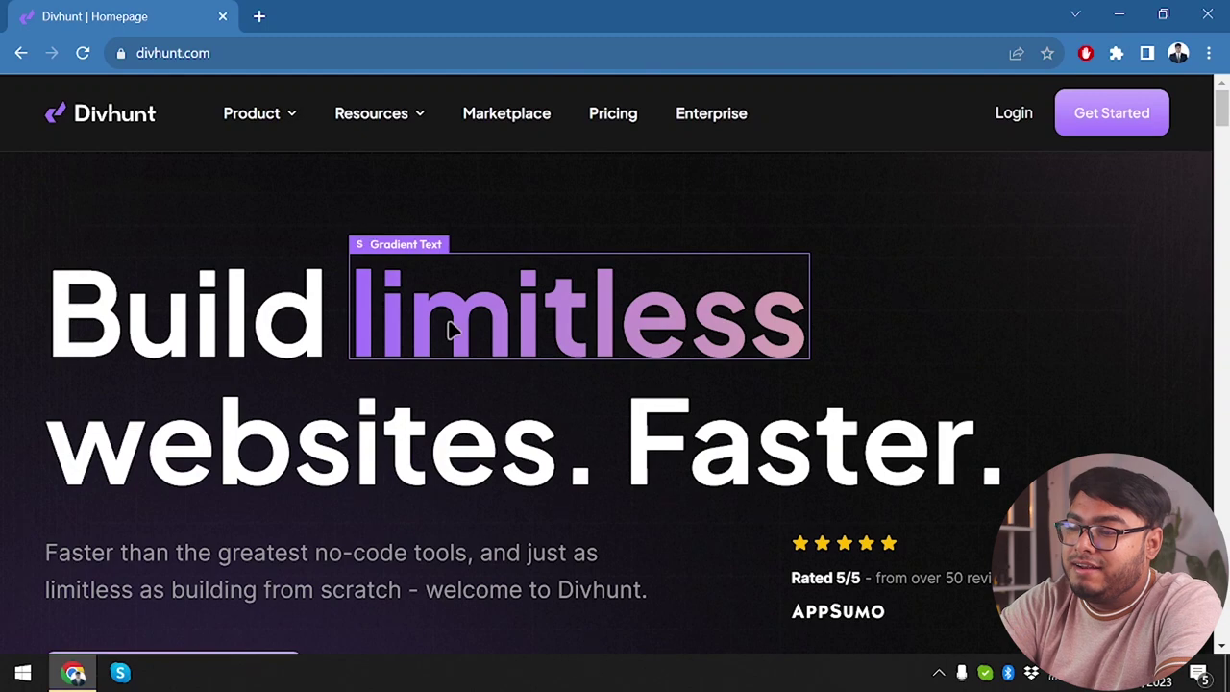
# Highlight the hero heading text from Build to Faster, then deselect it.
pyautogui.moveTo(140, 358); pyautogui.dragTo(639, 403)
pyautogui.click(722, 431)
pyautogui.moveTo(56, 320); pyautogui.dragTo(1018, 473)
pyautogui.click(920, 452)
# Open the full demo video on YouTube, close it, and scroll to the integrations logos.
pyautogui.scroll(-3, 890, 220)
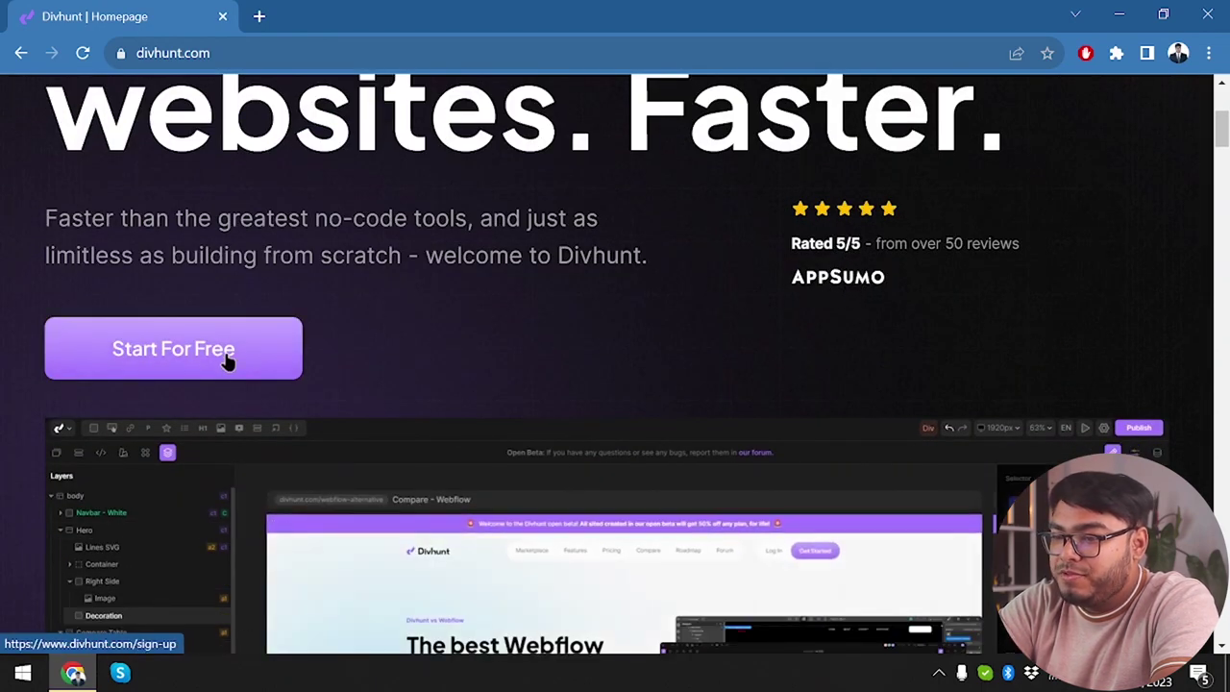
pyautogui.scroll(-2, 213, 356)
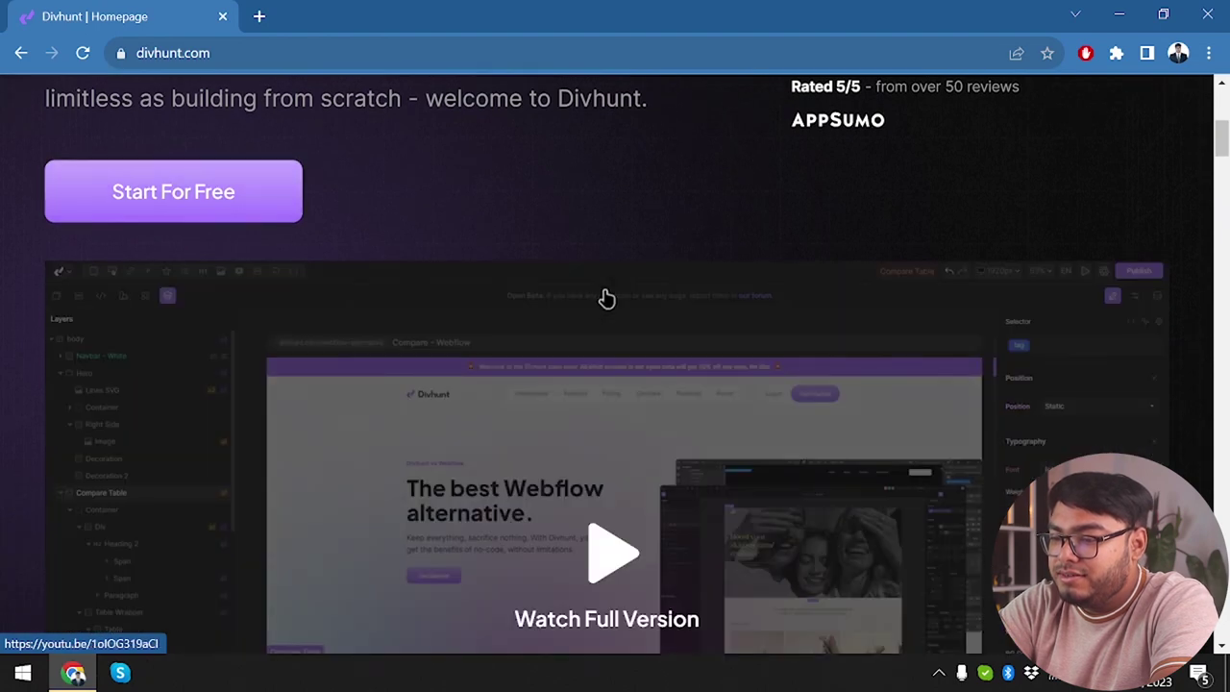
pyautogui.scroll(-2, 607, 297)
pyautogui.click(607, 423)
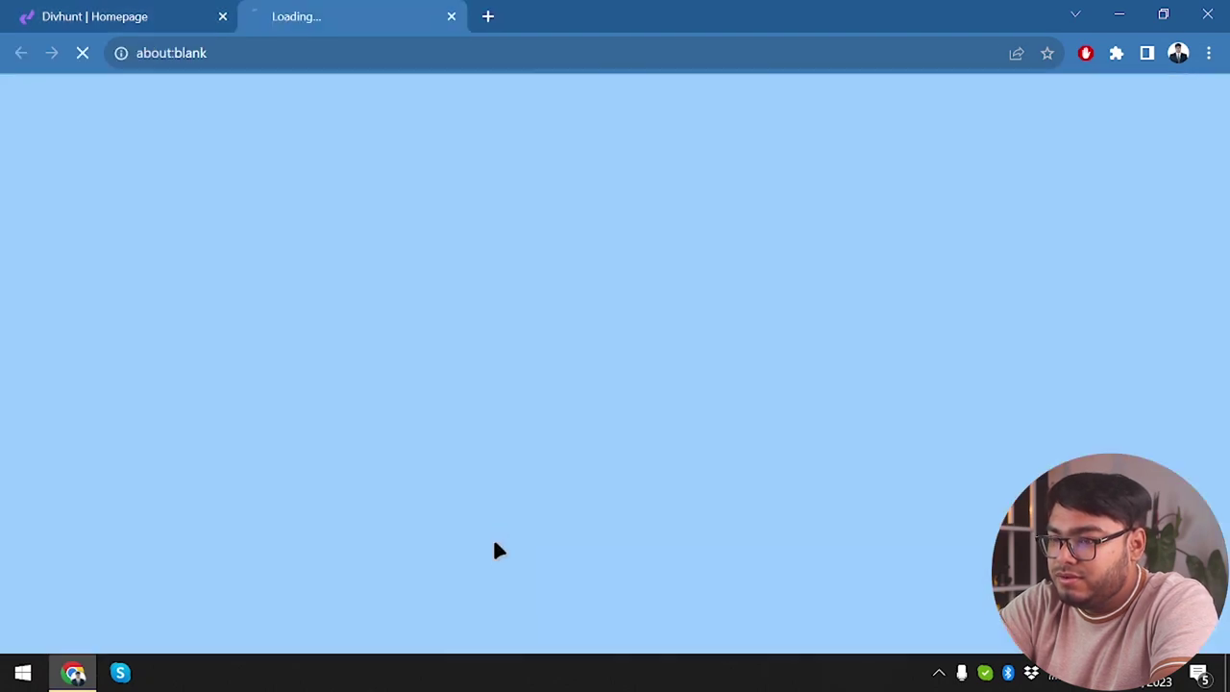
pyautogui.click(109, 10)
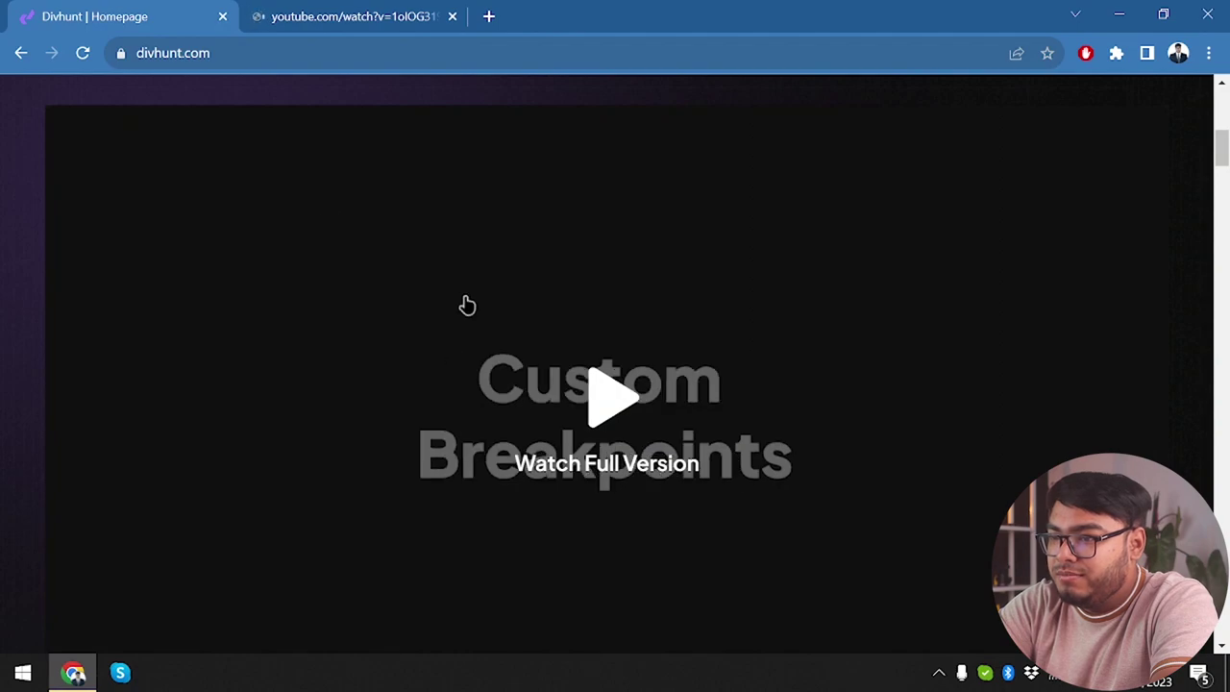
pyautogui.scroll(-3, 467, 305)
pyautogui.click(451, 16)
pyautogui.scroll(-1, 485, 597)
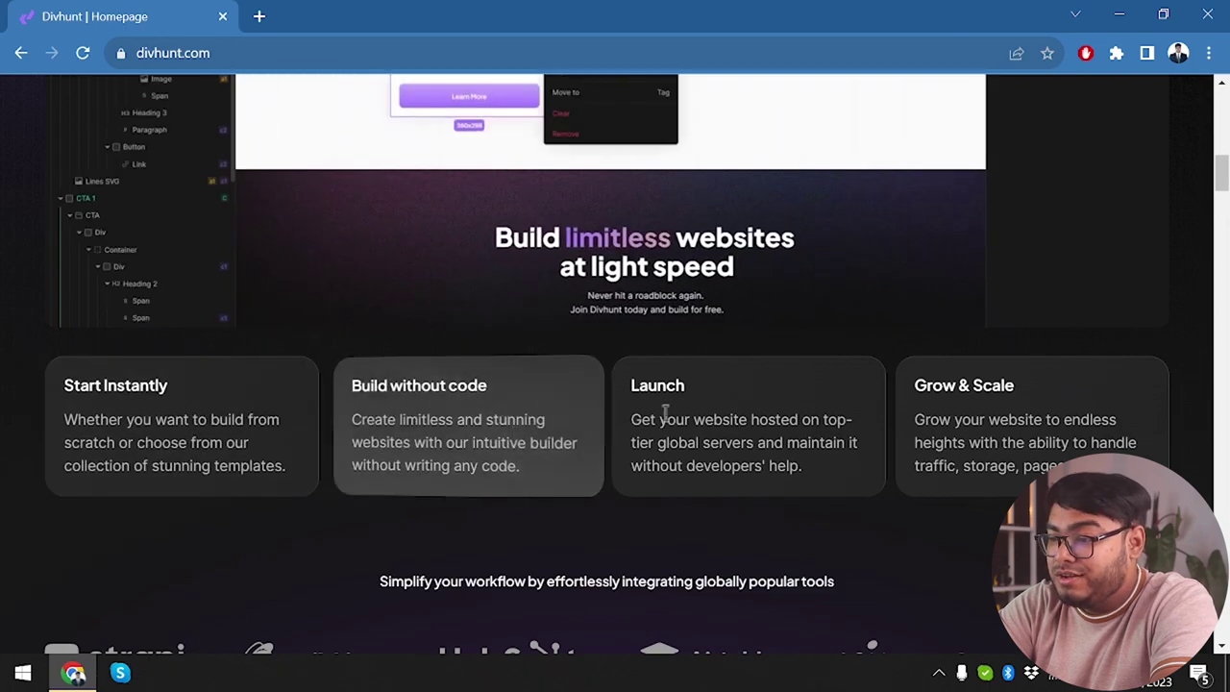
# Preview the Transform System, Canvas View, Real-time Collaborations, Multilingual Support and Built-in SEO demos.
pyautogui.scroll(-4, 875, 426)
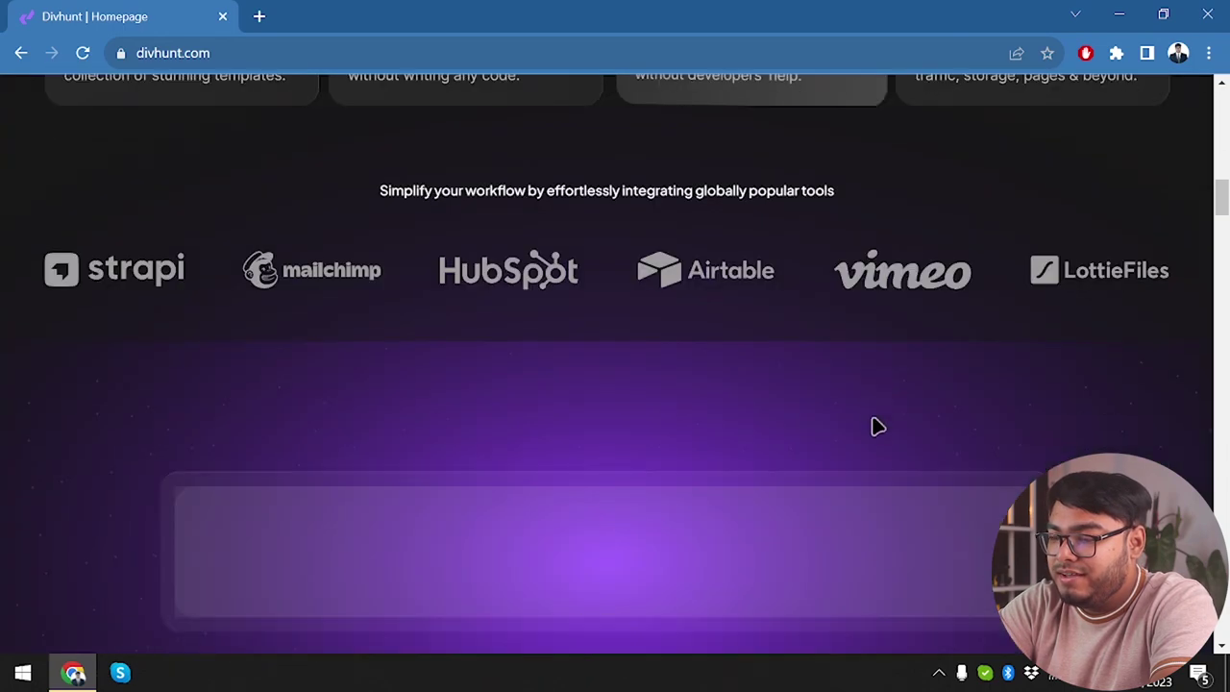
pyautogui.scroll(-6, 237, 269)
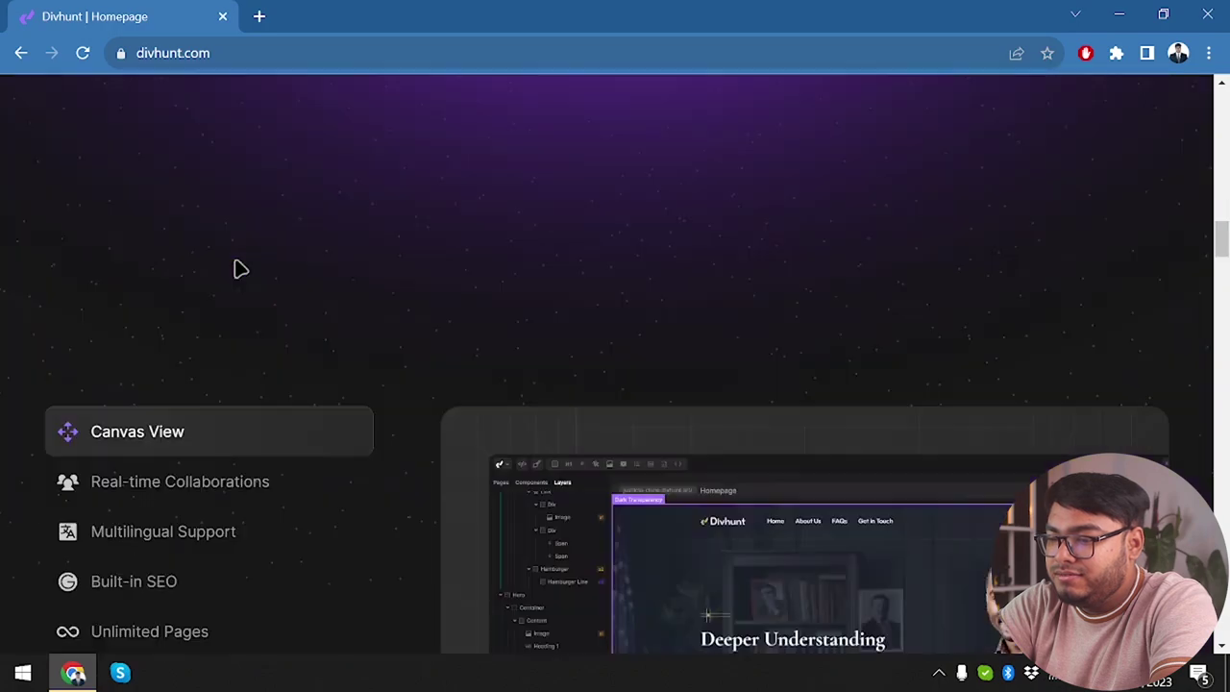
pyautogui.scroll(-1, 236, 269)
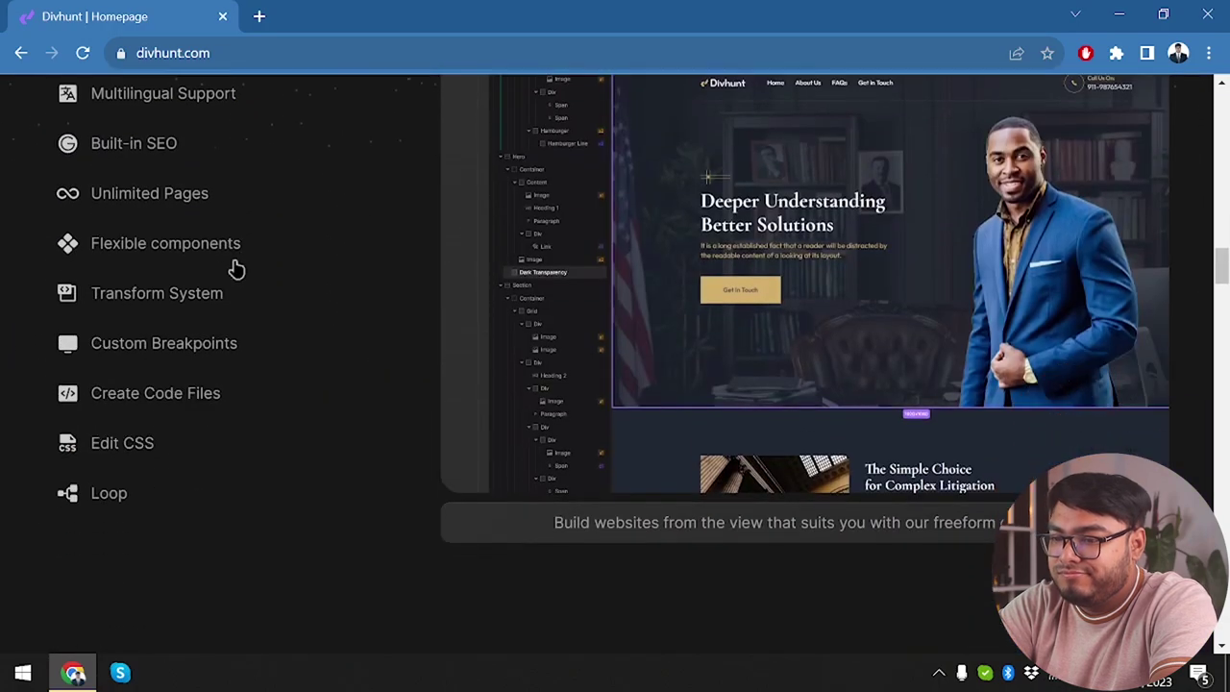
pyautogui.click(158, 300)
pyautogui.scroll(2, 192, 255)
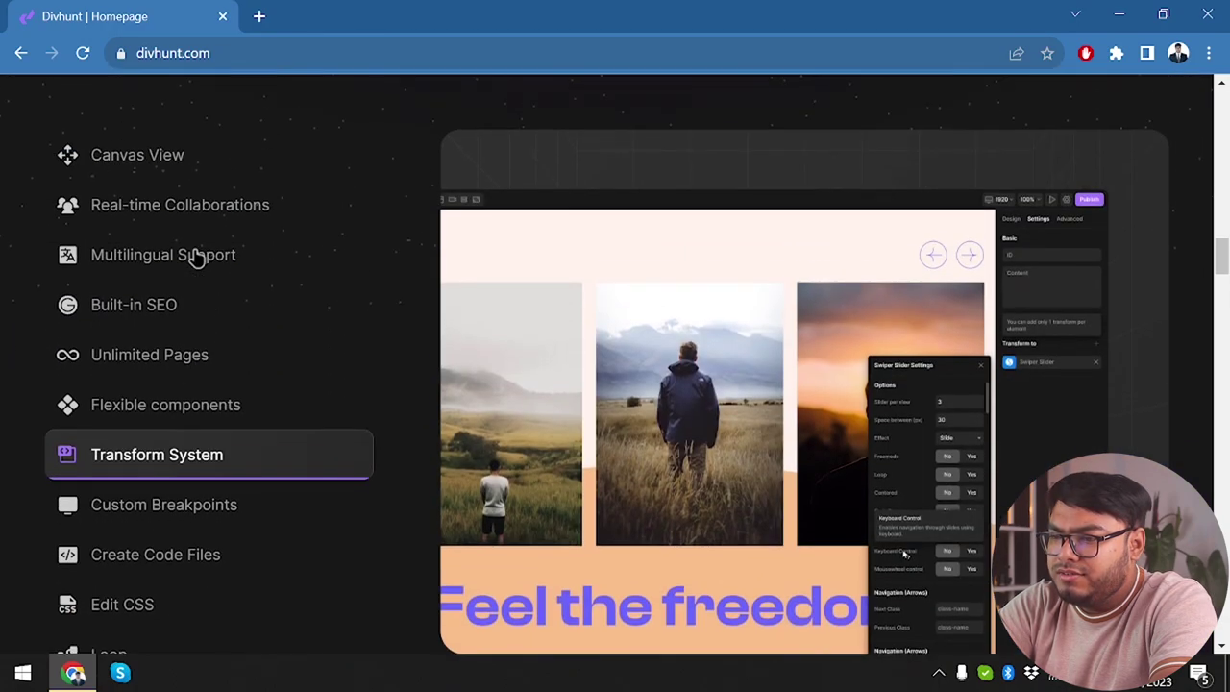
pyautogui.click(177, 175)
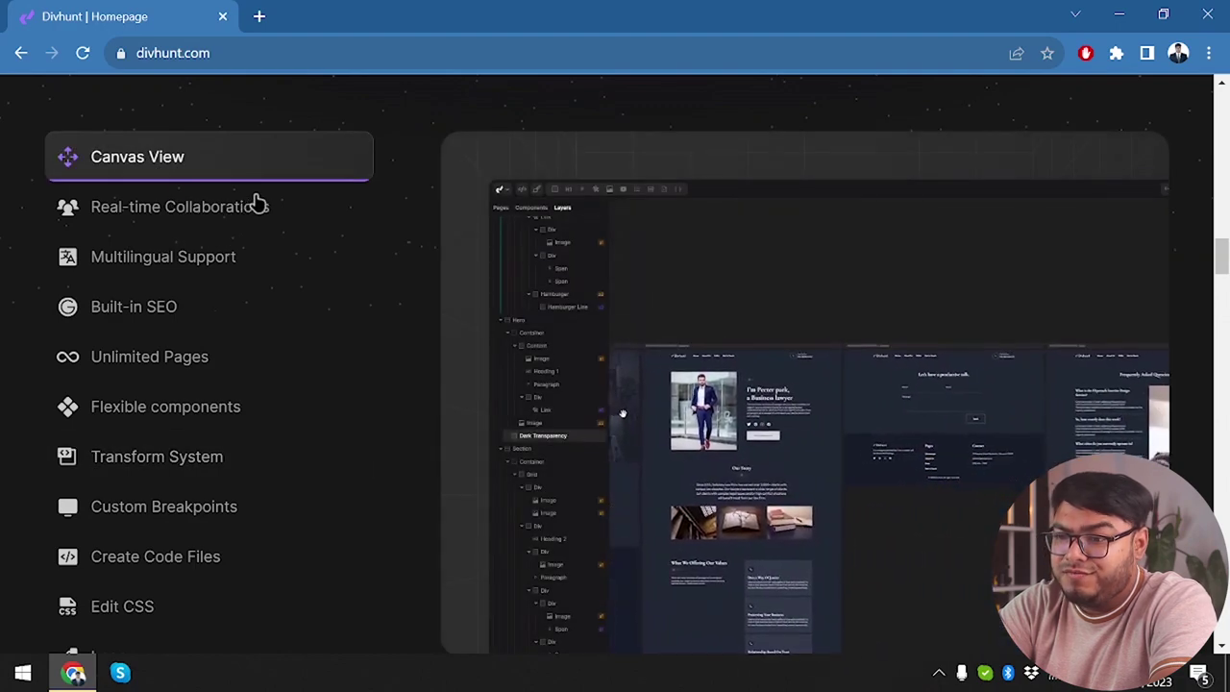
pyautogui.click(240, 223)
pyautogui.click(179, 278)
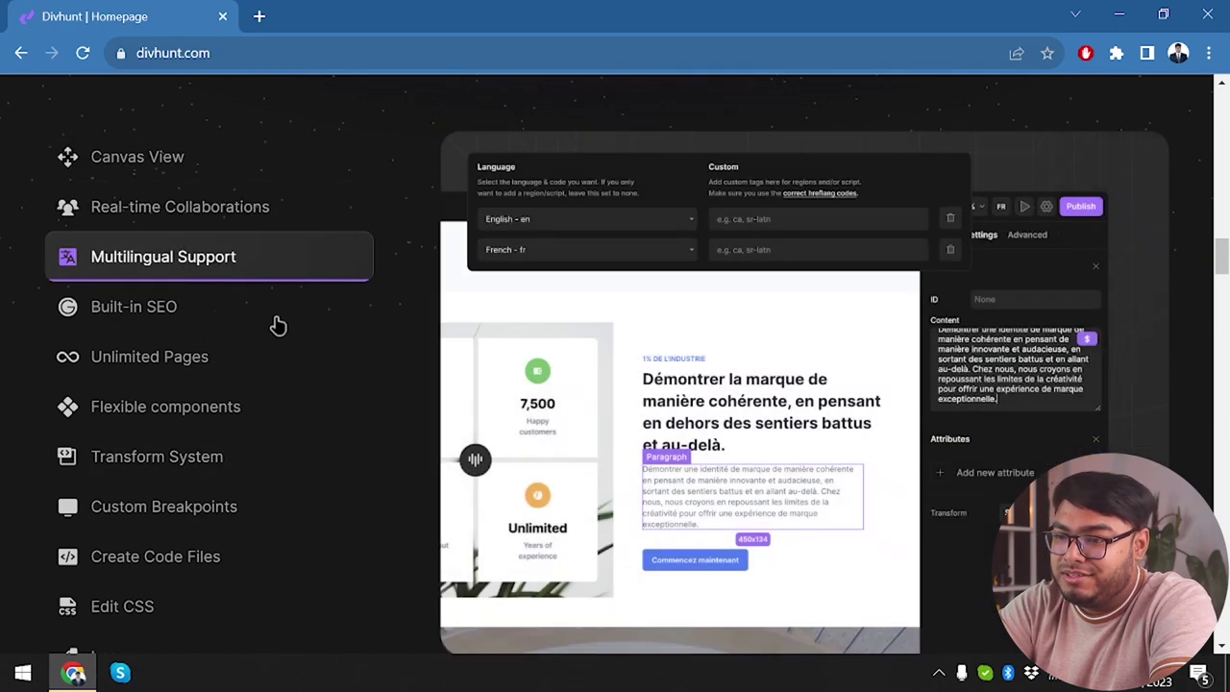
pyautogui.click(201, 316)
# Preview the Airtable, Strapi, HubSpot and Lottie Animations integrations, then reach Import and show any data.
pyautogui.scroll(-7, 214, 480)
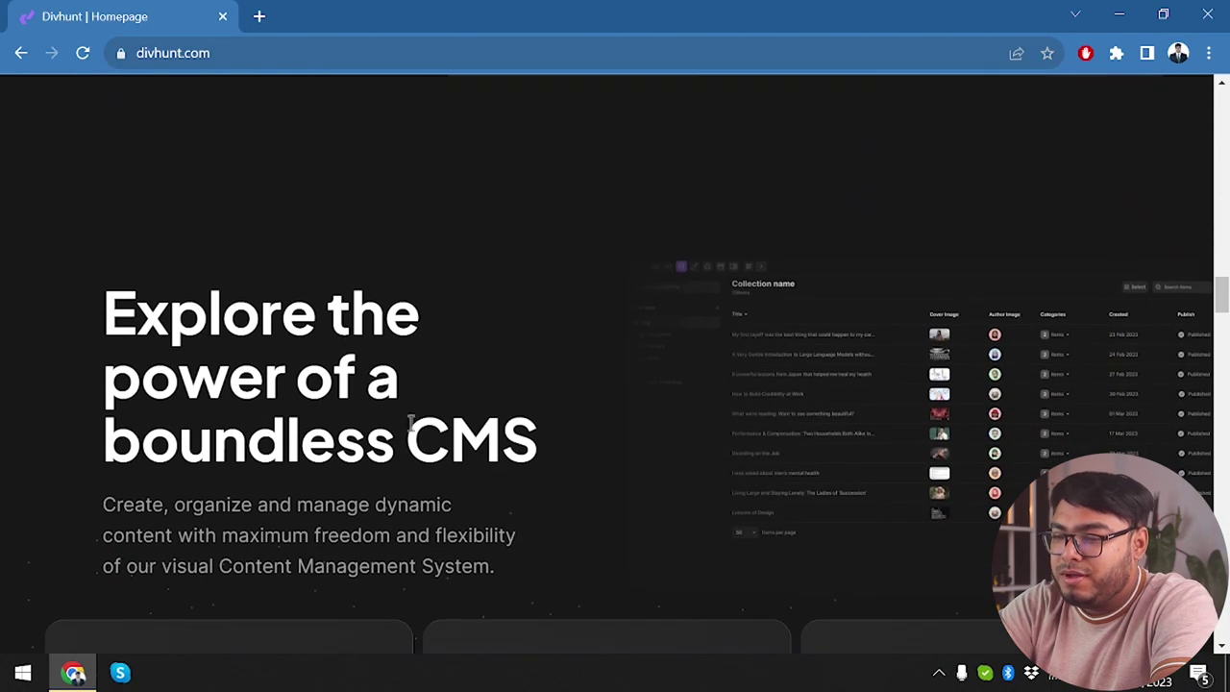
pyautogui.scroll(-3, 590, 496)
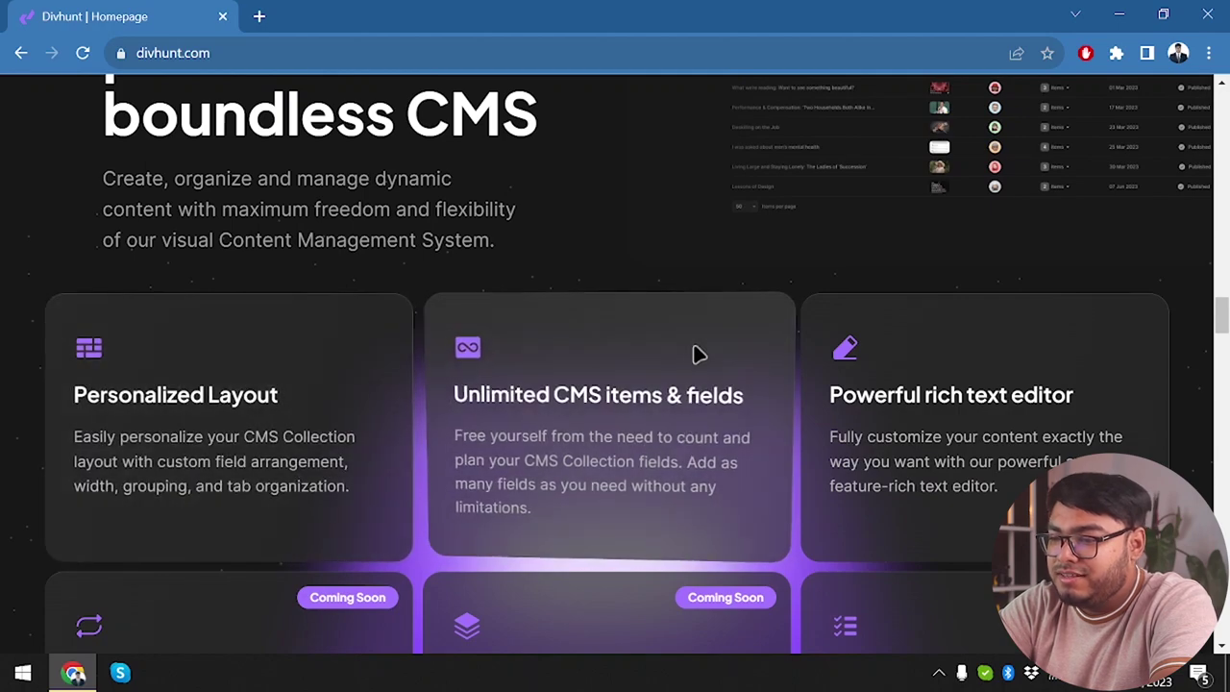
pyautogui.scroll(-10, 560, 455)
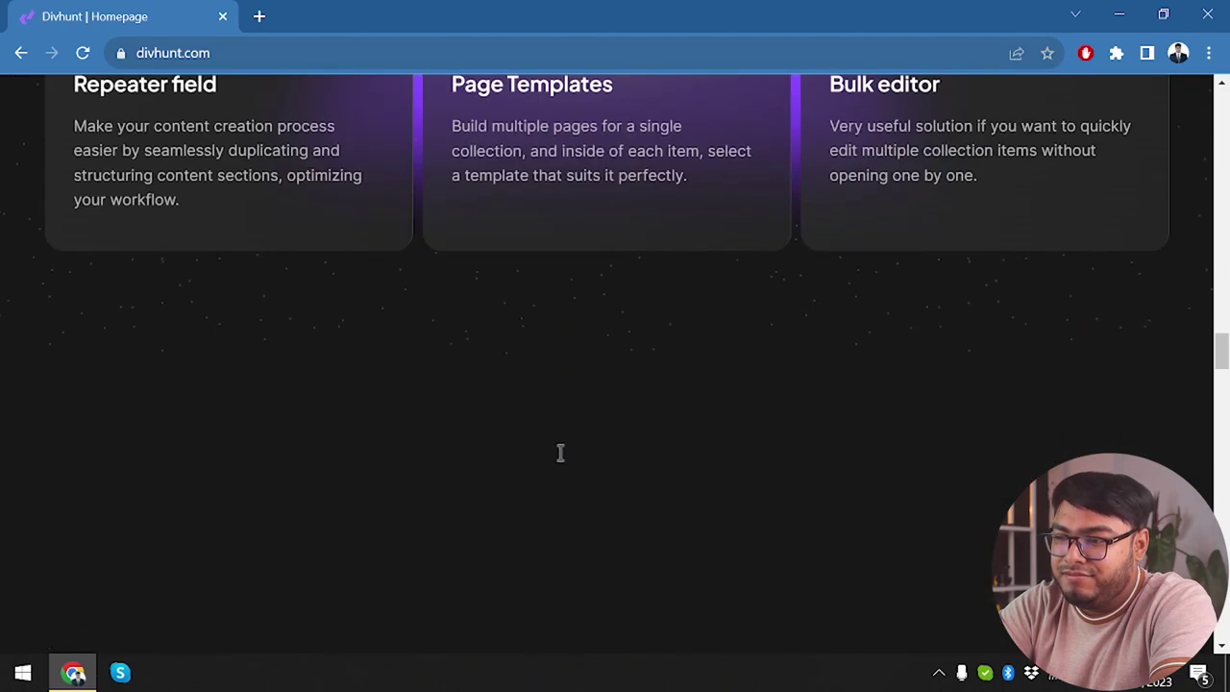
pyautogui.scroll(-2, 610, 324)
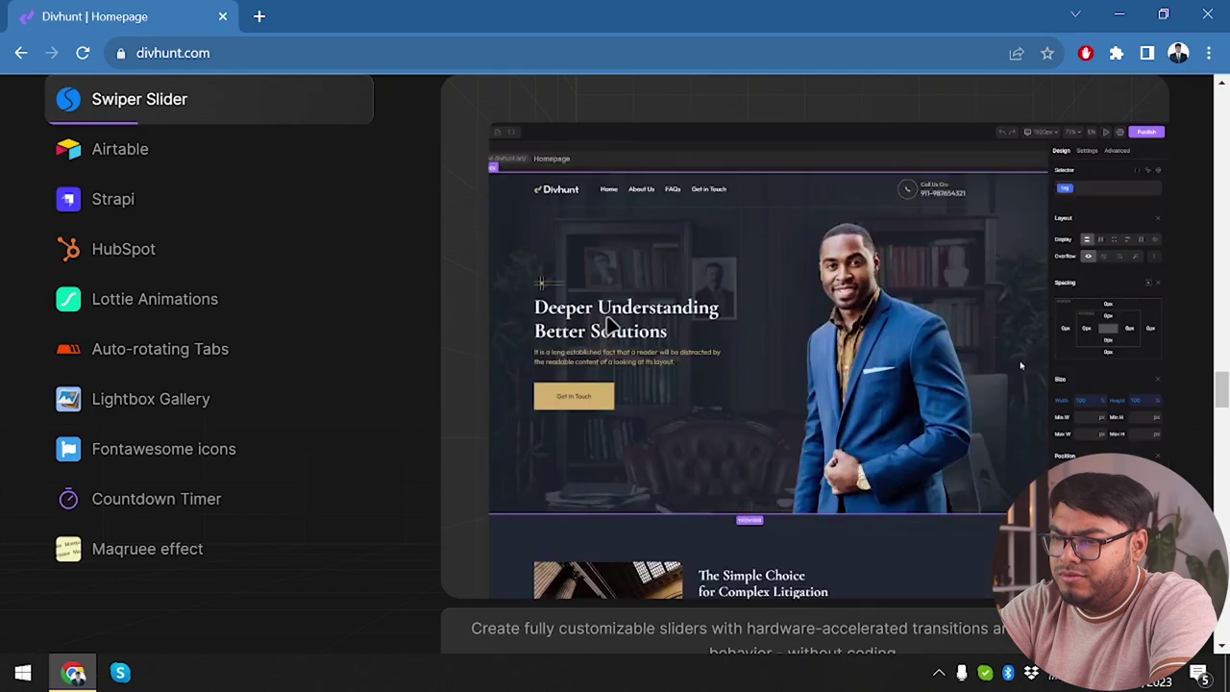
pyautogui.click(149, 165)
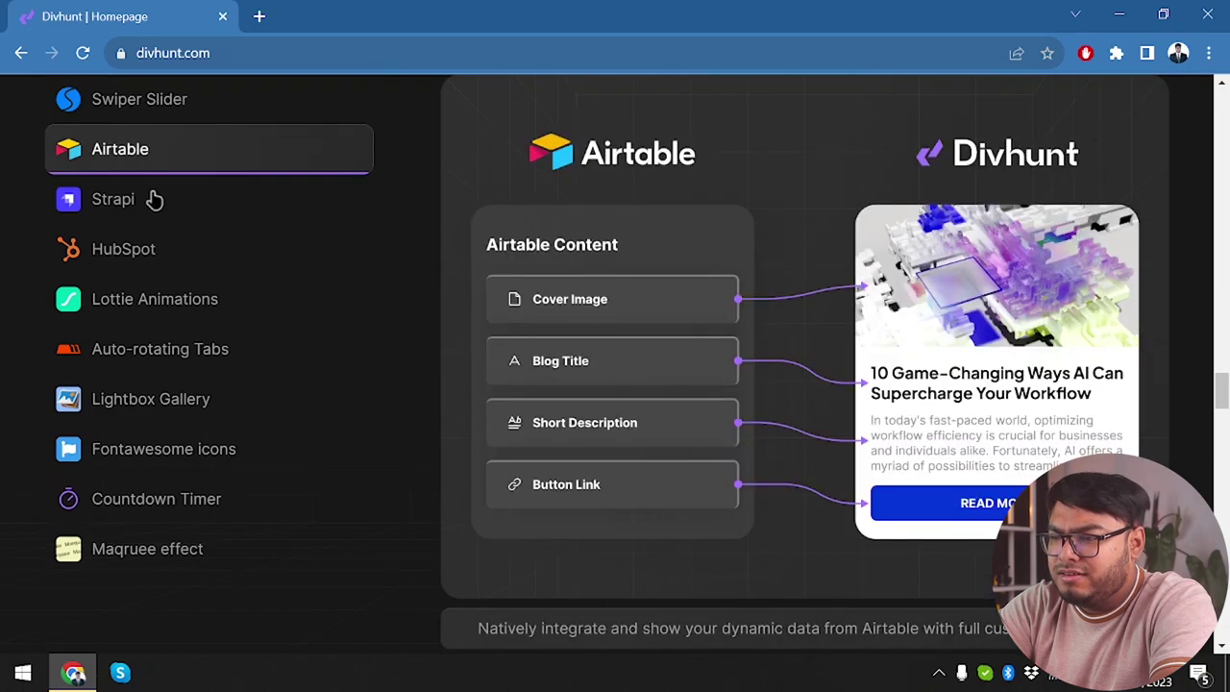
pyautogui.click(152, 199)
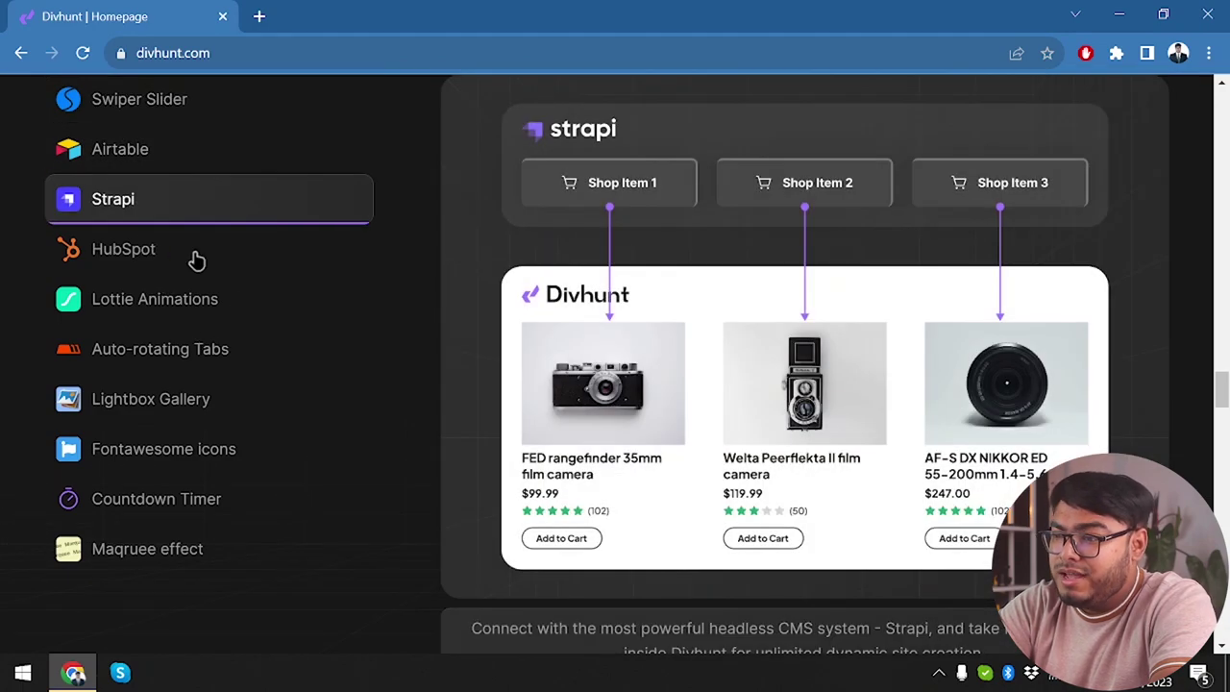
pyautogui.click(183, 269)
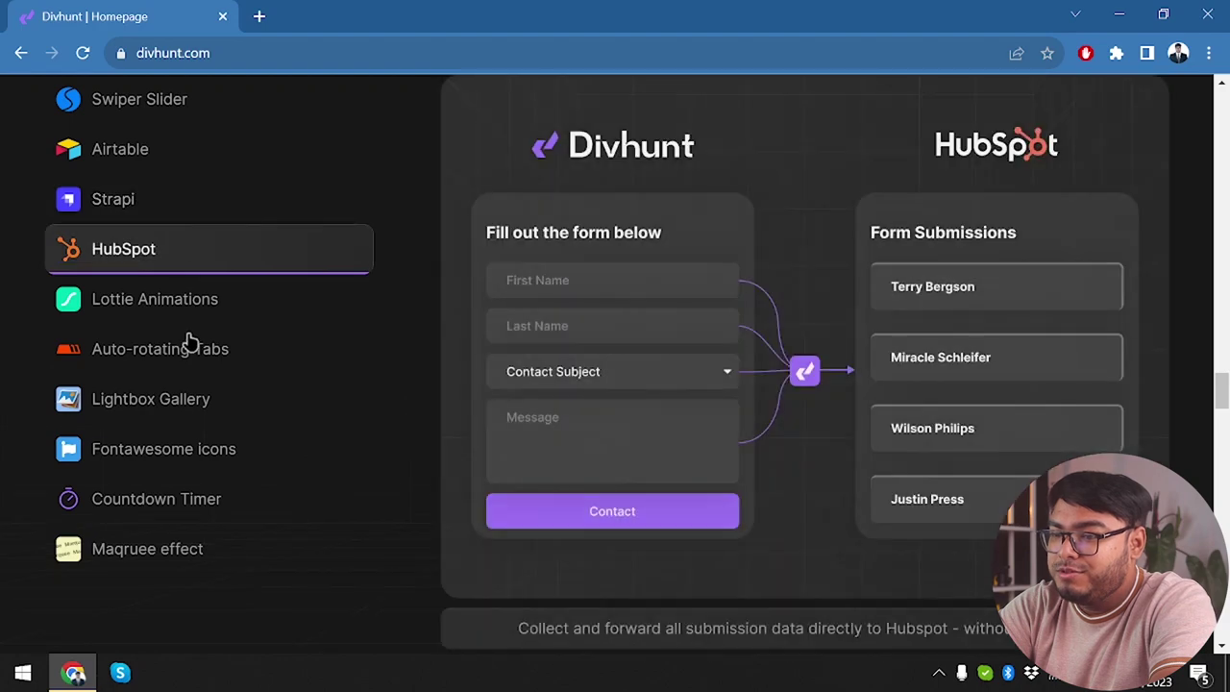
pyautogui.click(236, 306)
pyautogui.scroll(-3, 170, 529)
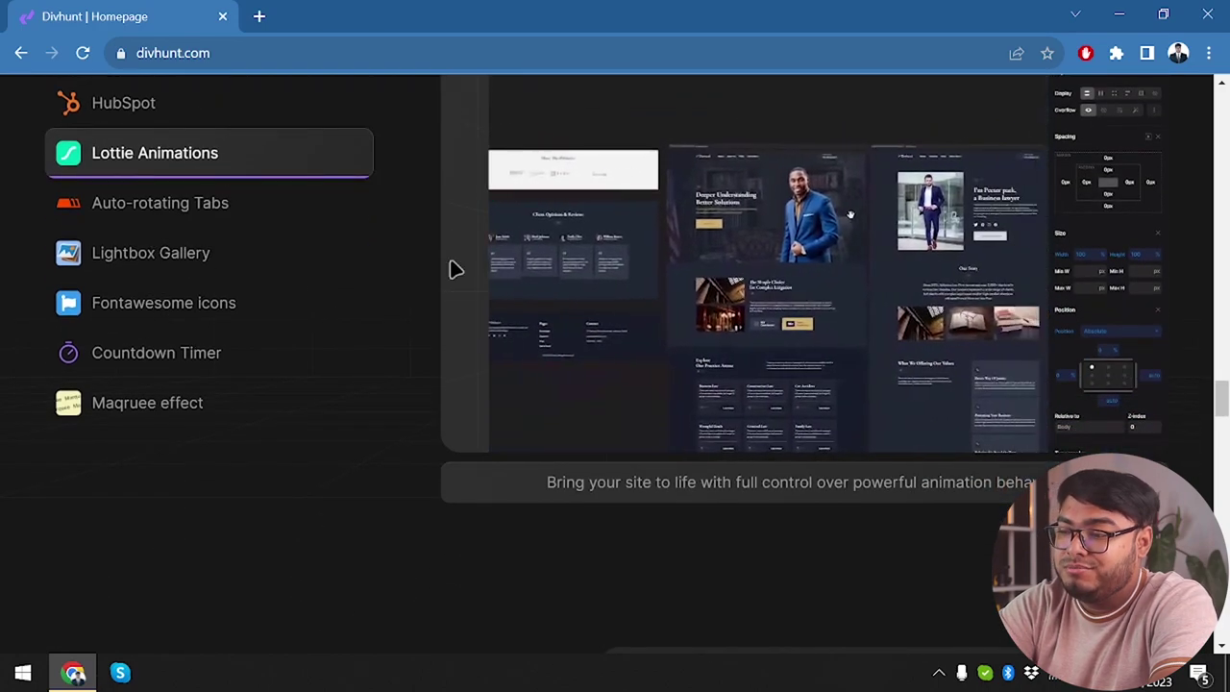
pyautogui.scroll(-5, 453, 268)
pyautogui.scroll(-1, 455, 269)
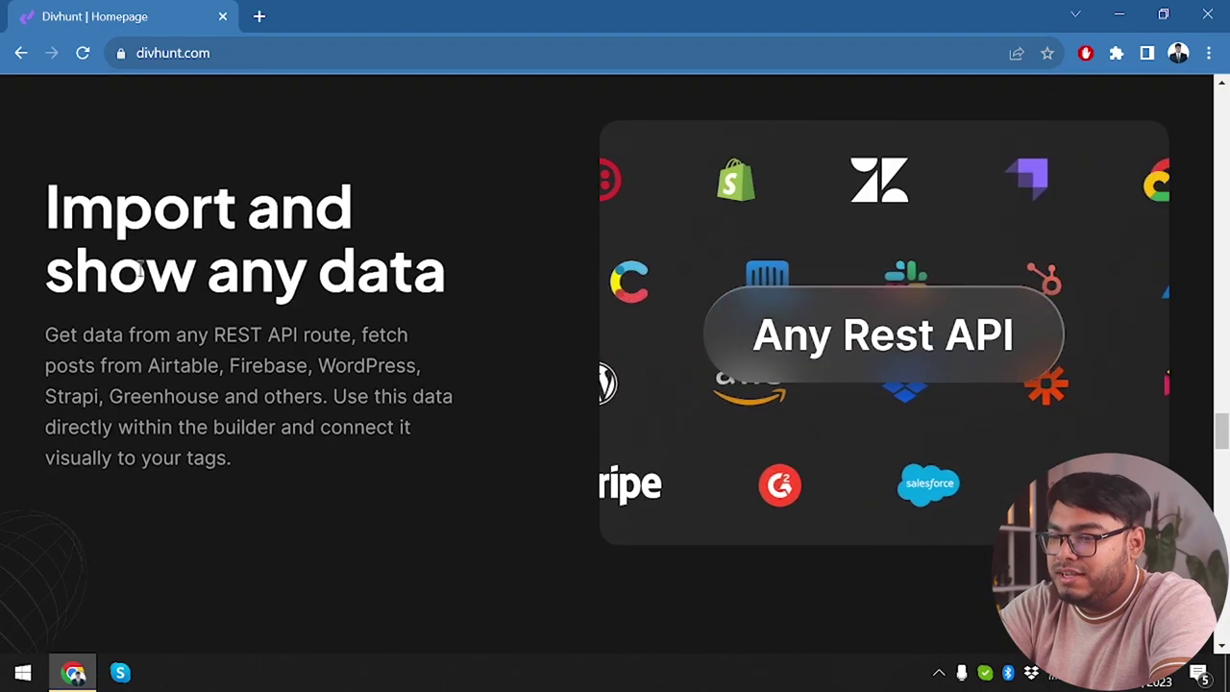
# Scroll past the roadmap and user testimonials to the footer's Product, Company and Learn links.
pyautogui.scroll(-1, 471, 325)
pyautogui.scroll(1, 470, 325)
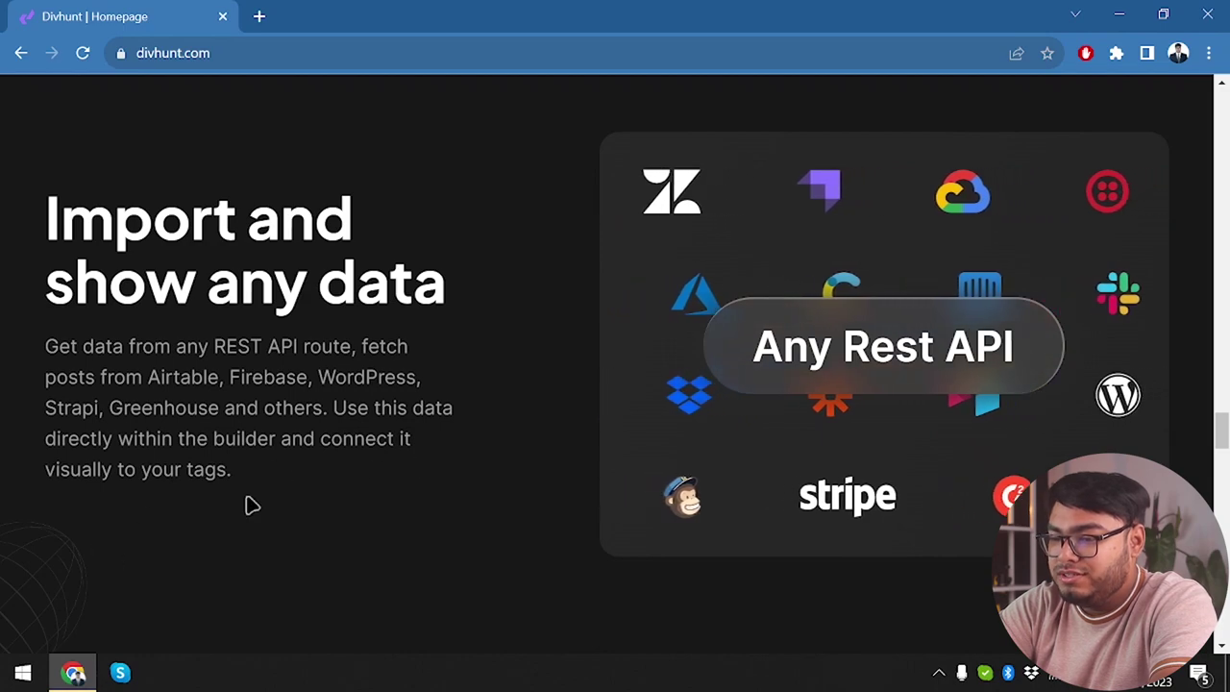
pyautogui.scroll(-4, 457, 467)
pyautogui.scroll(-12, 612, 434)
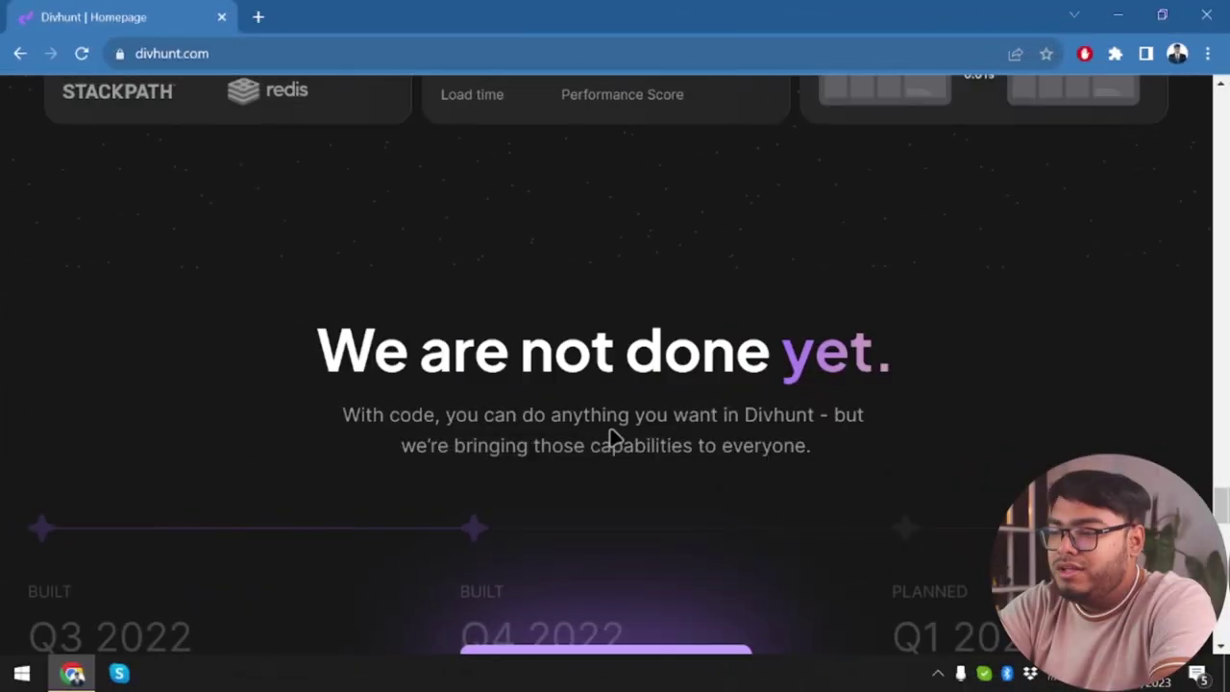
pyautogui.scroll(-1, 615, 434)
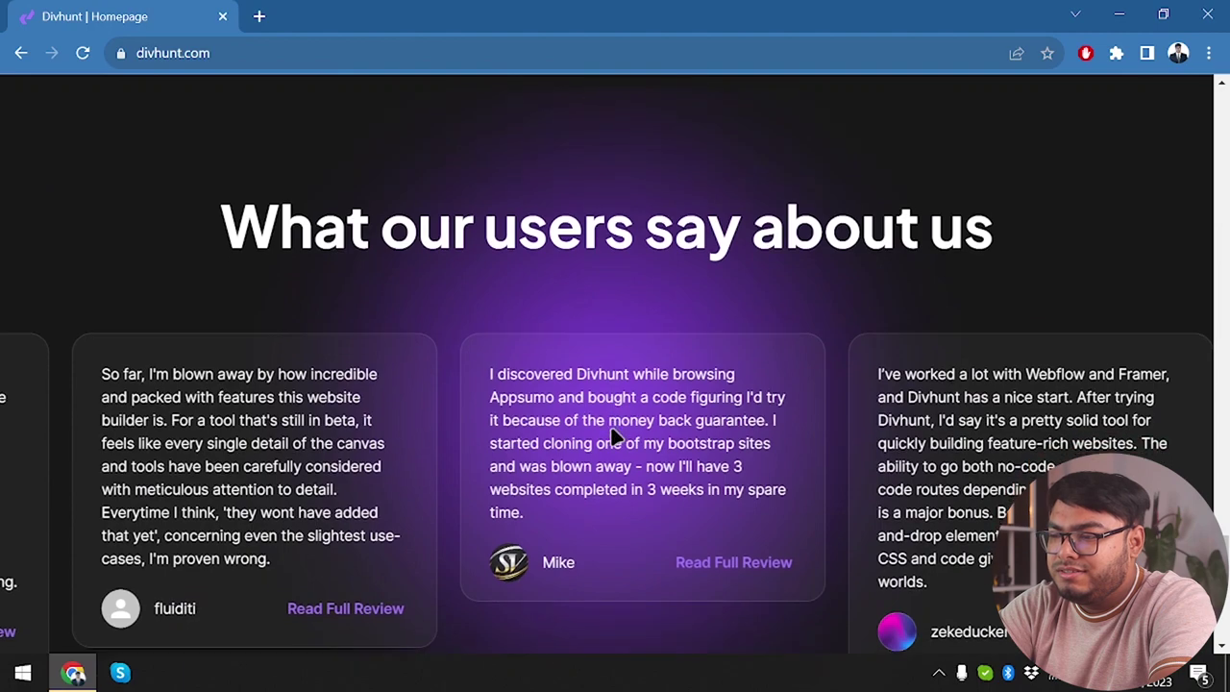
pyautogui.scroll(-2, 665, 427)
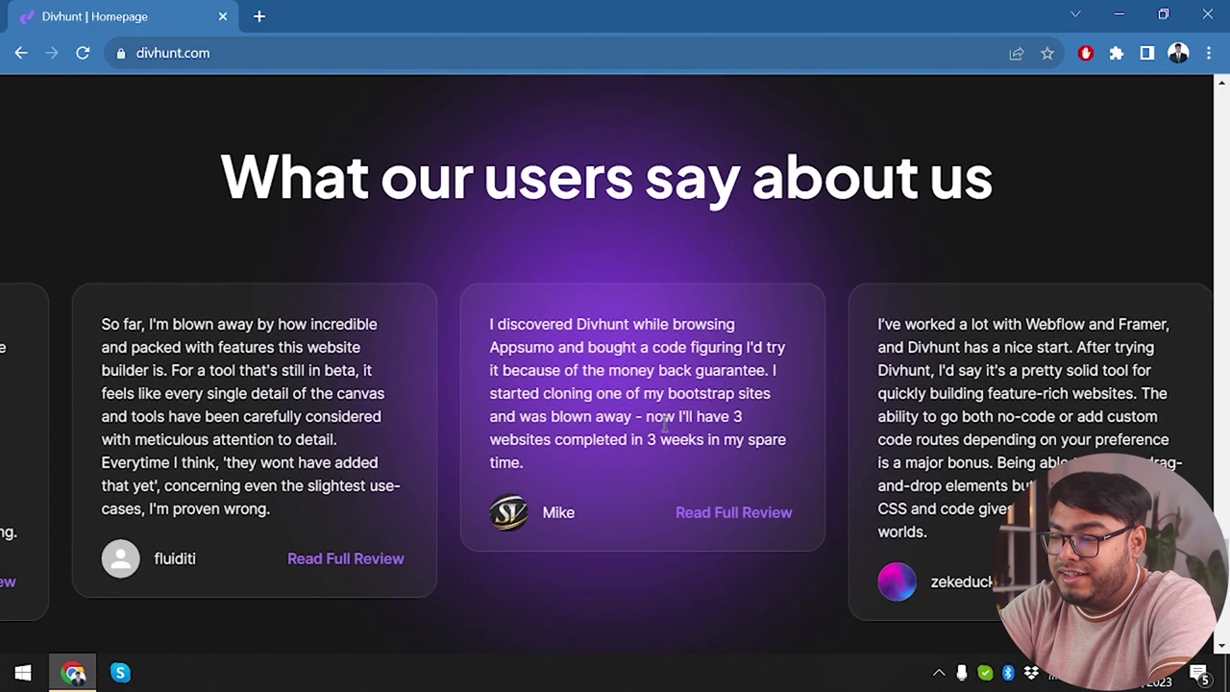
pyautogui.scroll(-8, 670, 432)
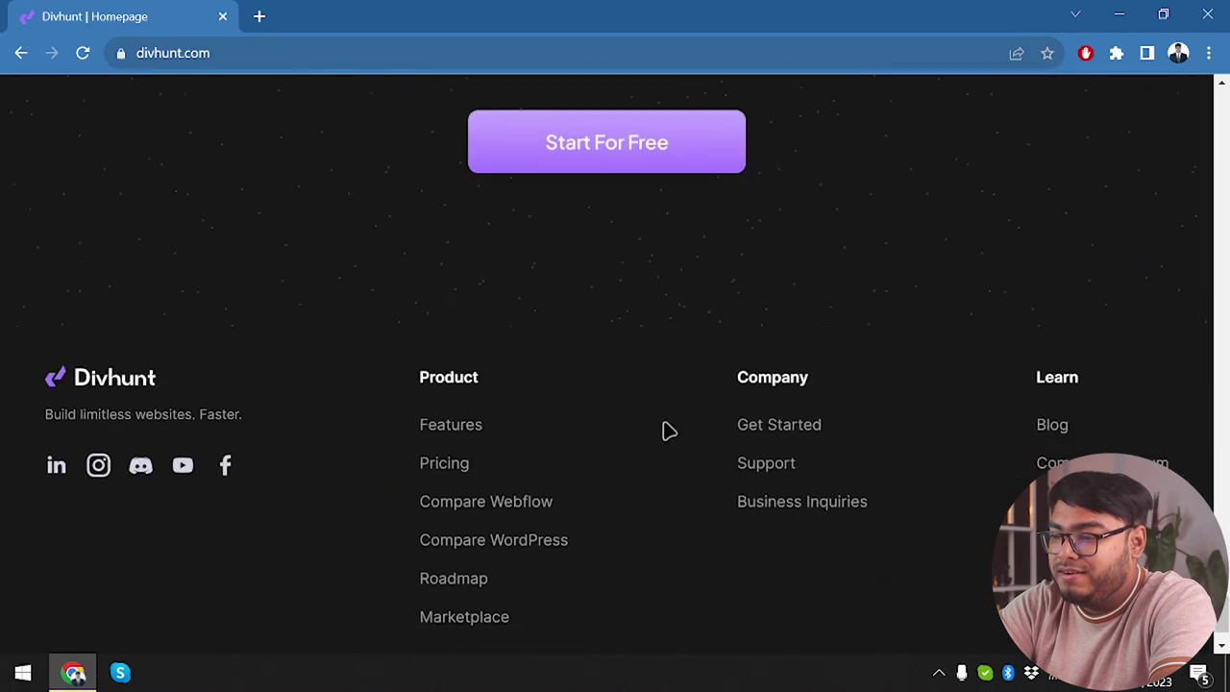
pyautogui.scroll(2, 669, 431)
pyautogui.scroll(-1, 670, 431)
pyautogui.scroll(-1, 670, 431)
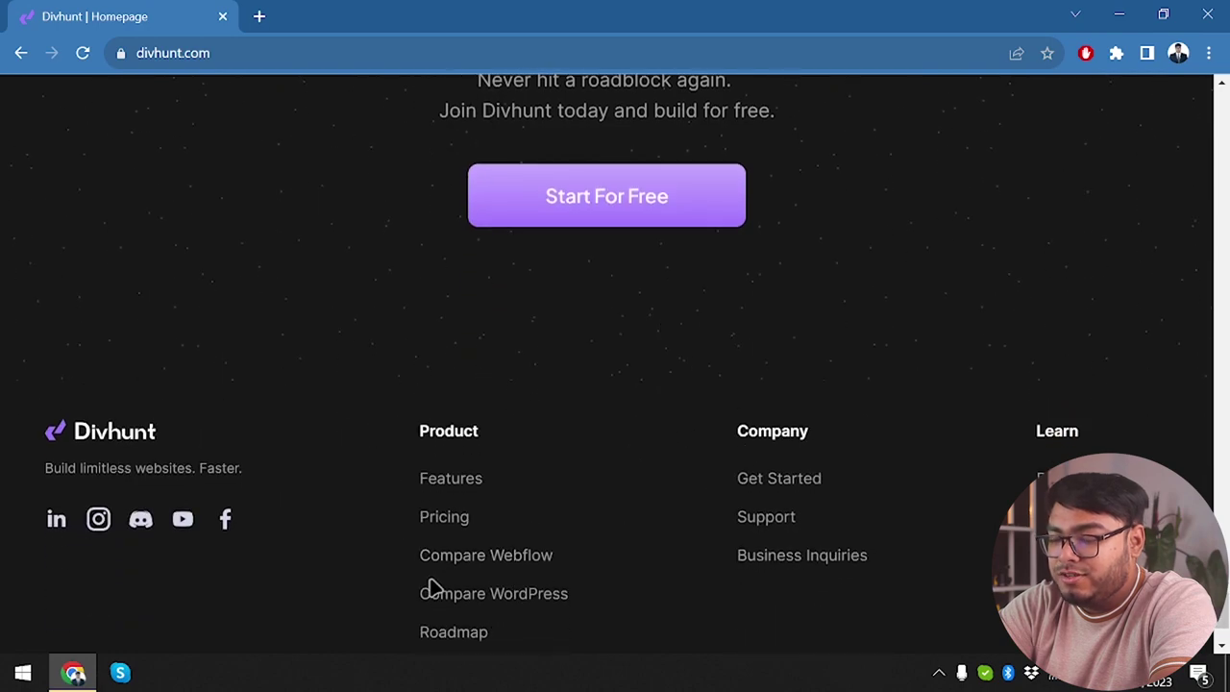
pyautogui.scroll(-2, 81, 369)
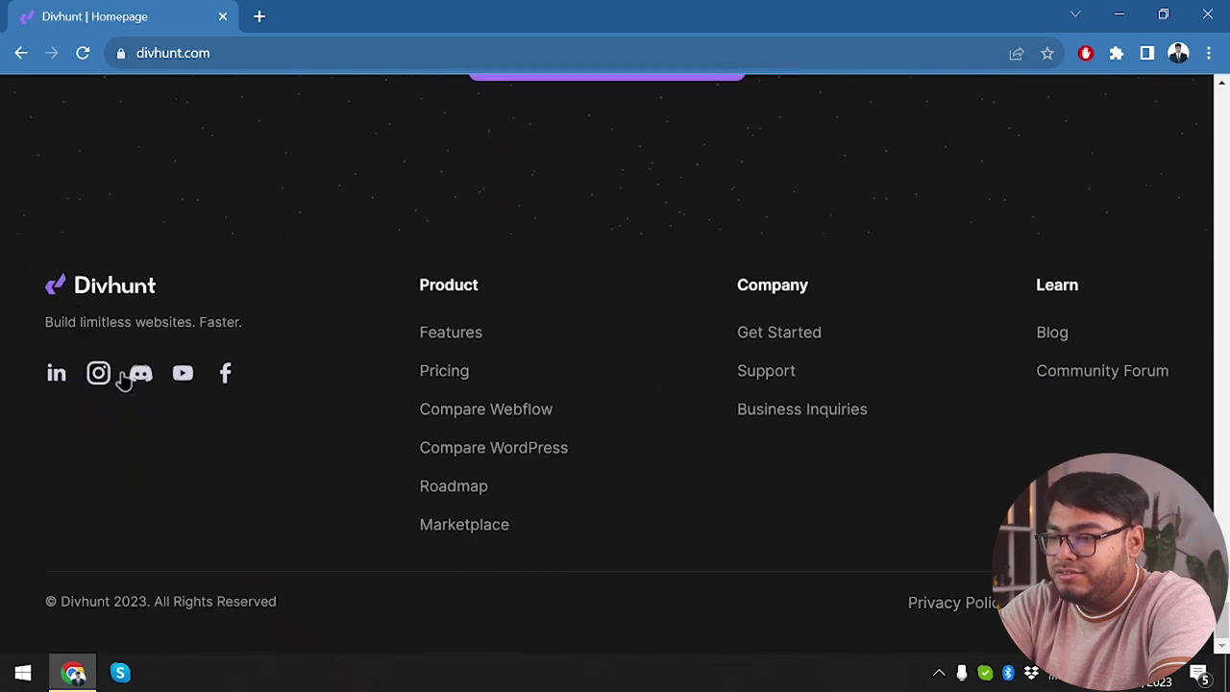
# On the pricing page, toggle billing to compare Growth at $12 yearly versus $15 monthly.
pyautogui.click(443, 370)
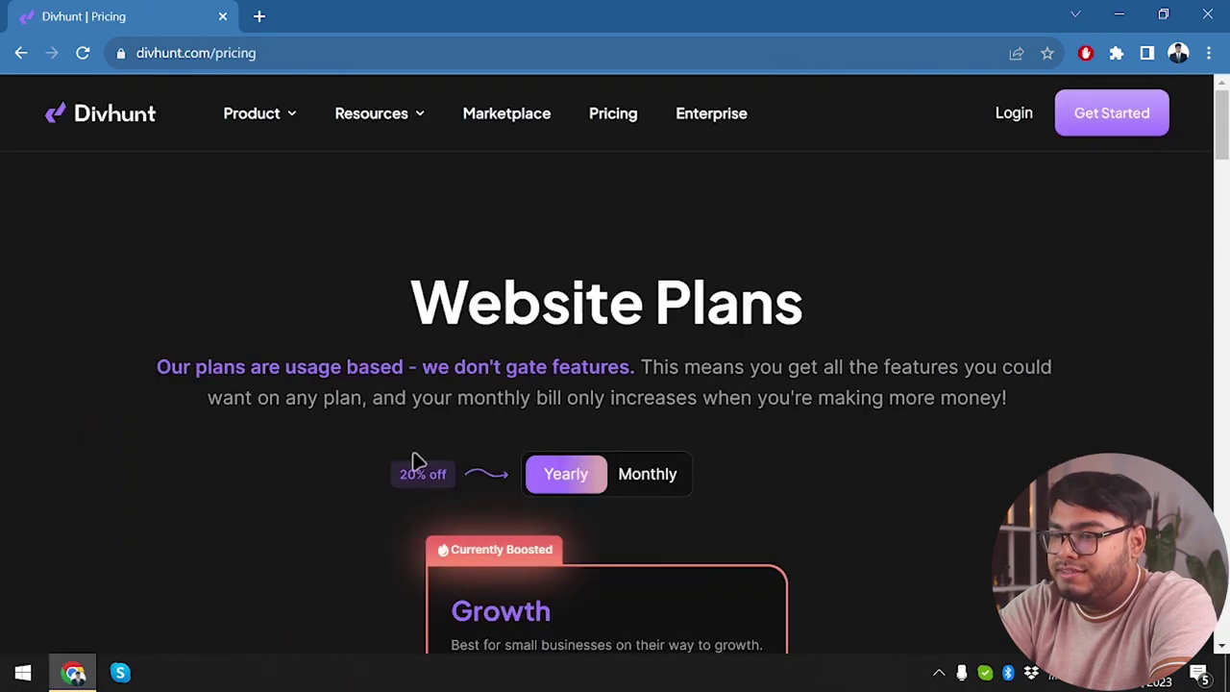
pyautogui.scroll(-3, 415, 459)
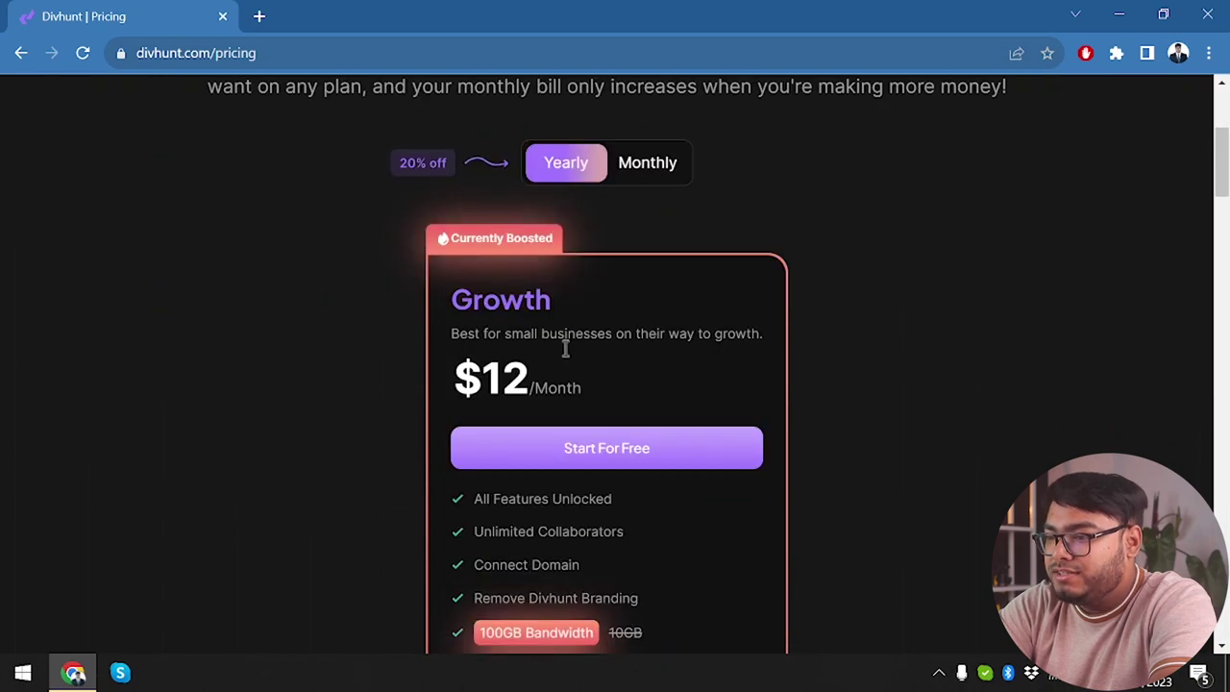
pyautogui.scroll(-3, 563, 369)
pyautogui.scroll(3, 563, 369)
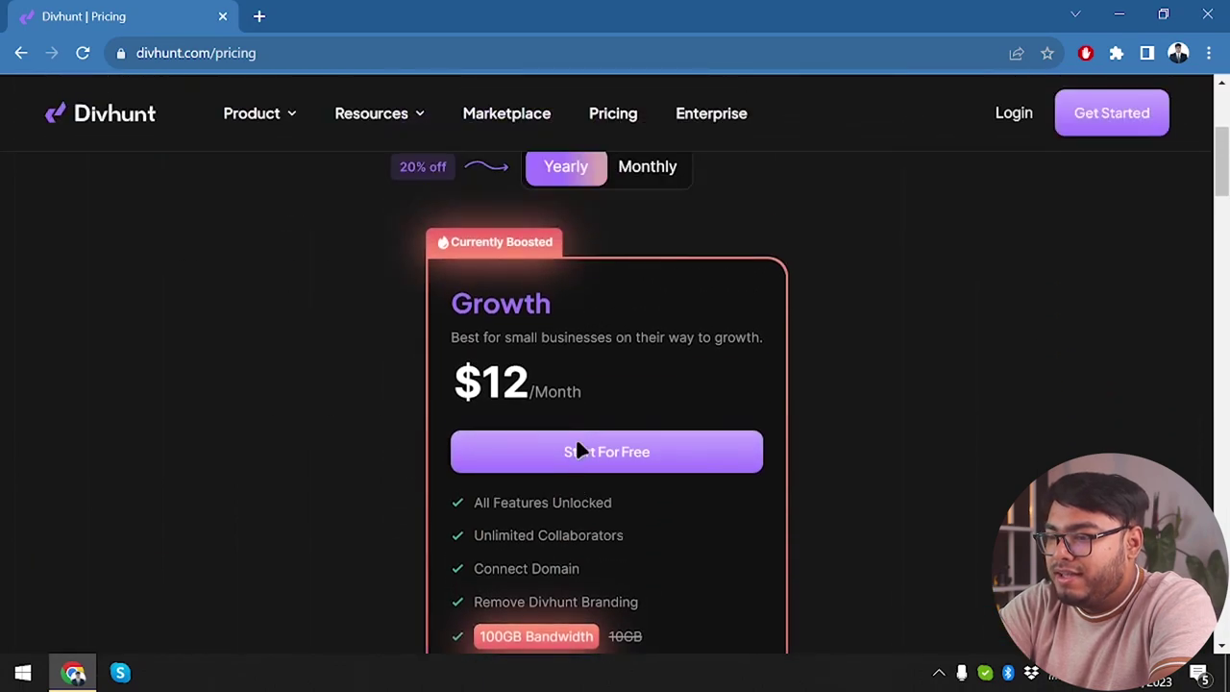
pyautogui.scroll(1, 577, 450)
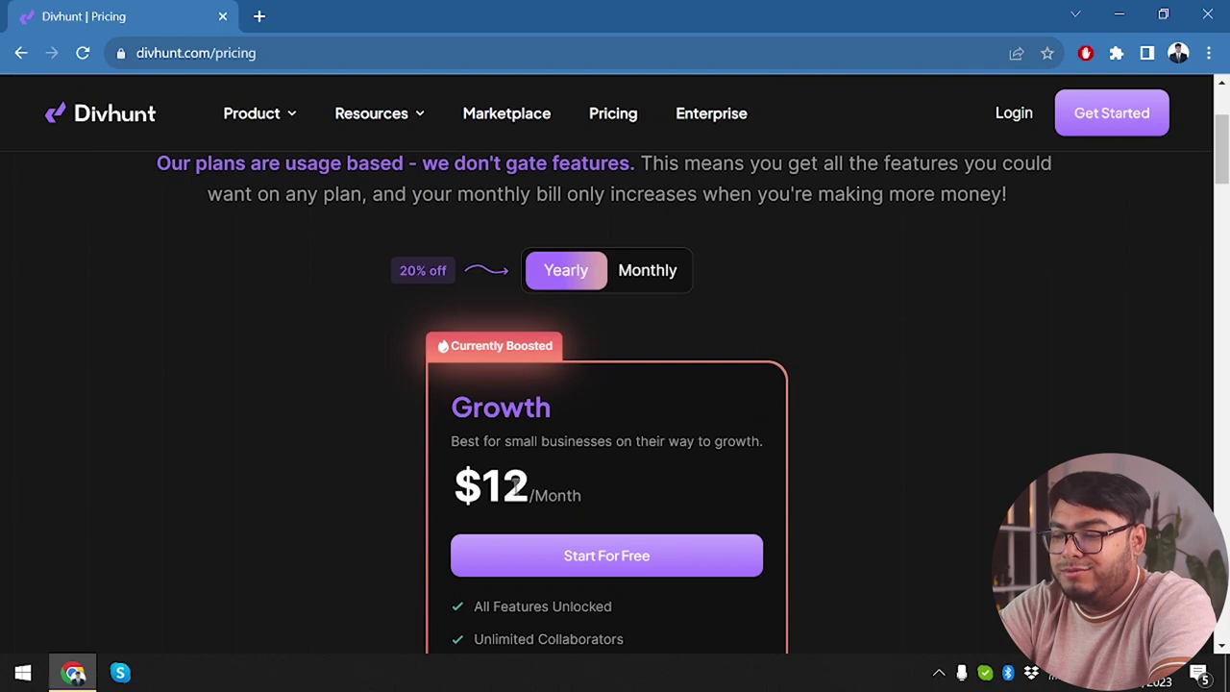
pyautogui.click(651, 277)
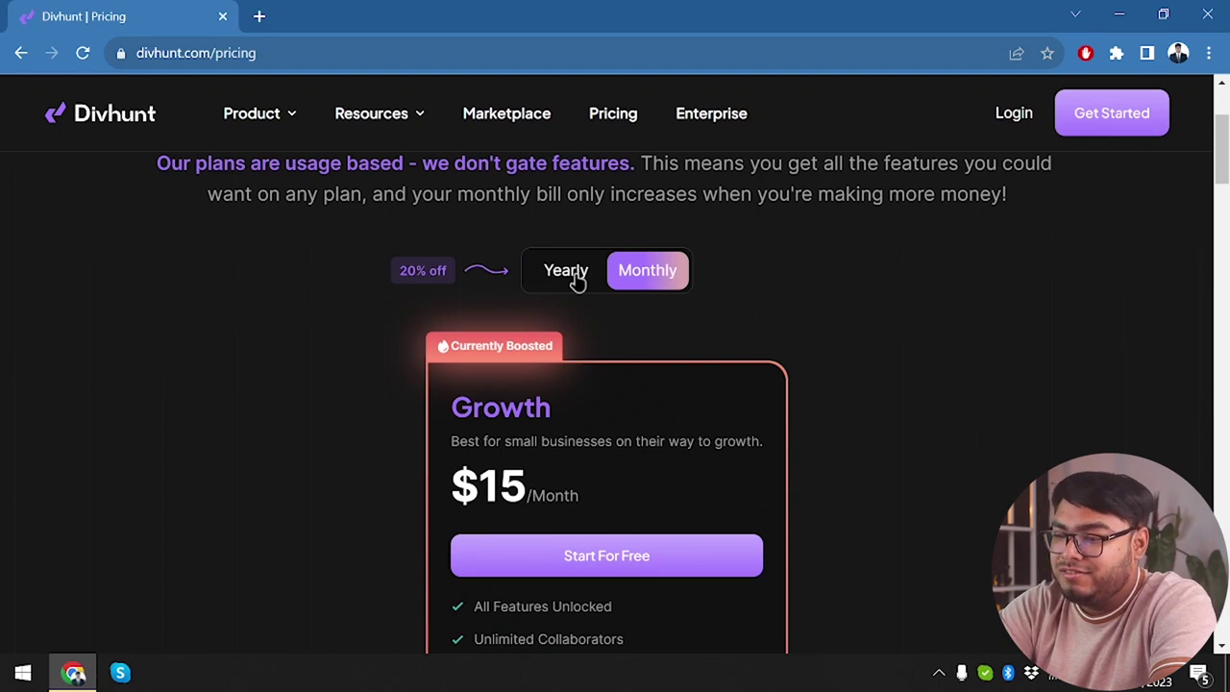
pyautogui.click(588, 272)
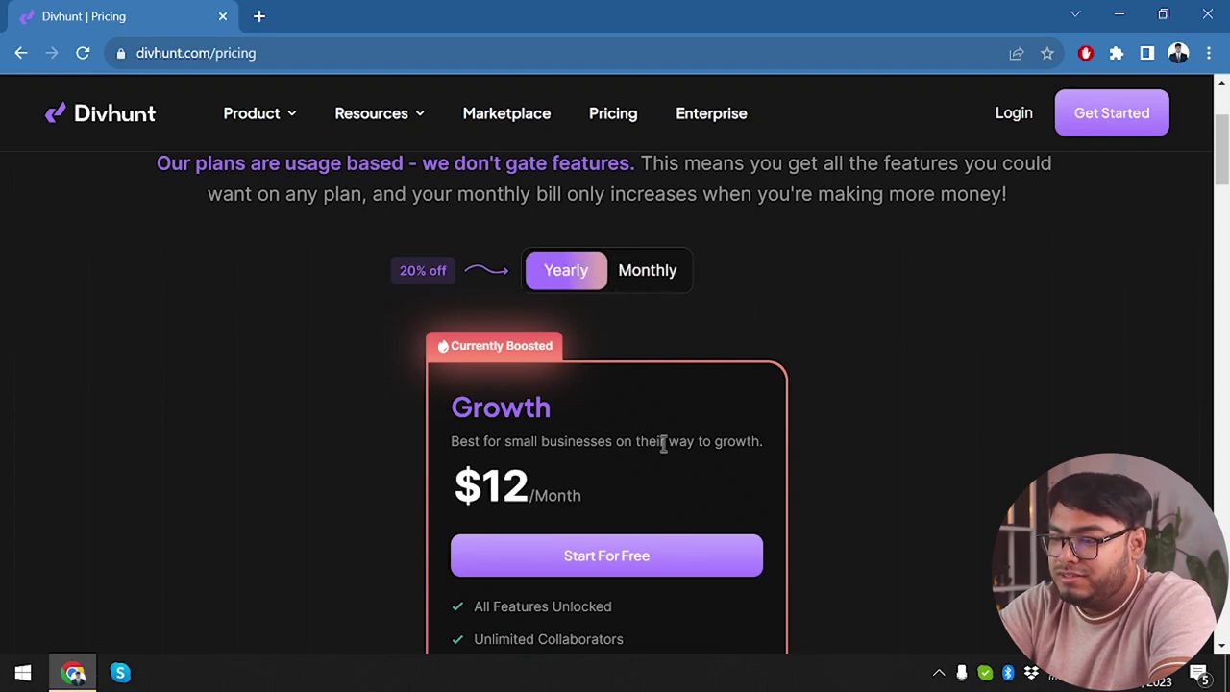
pyautogui.scroll(-3, 659, 445)
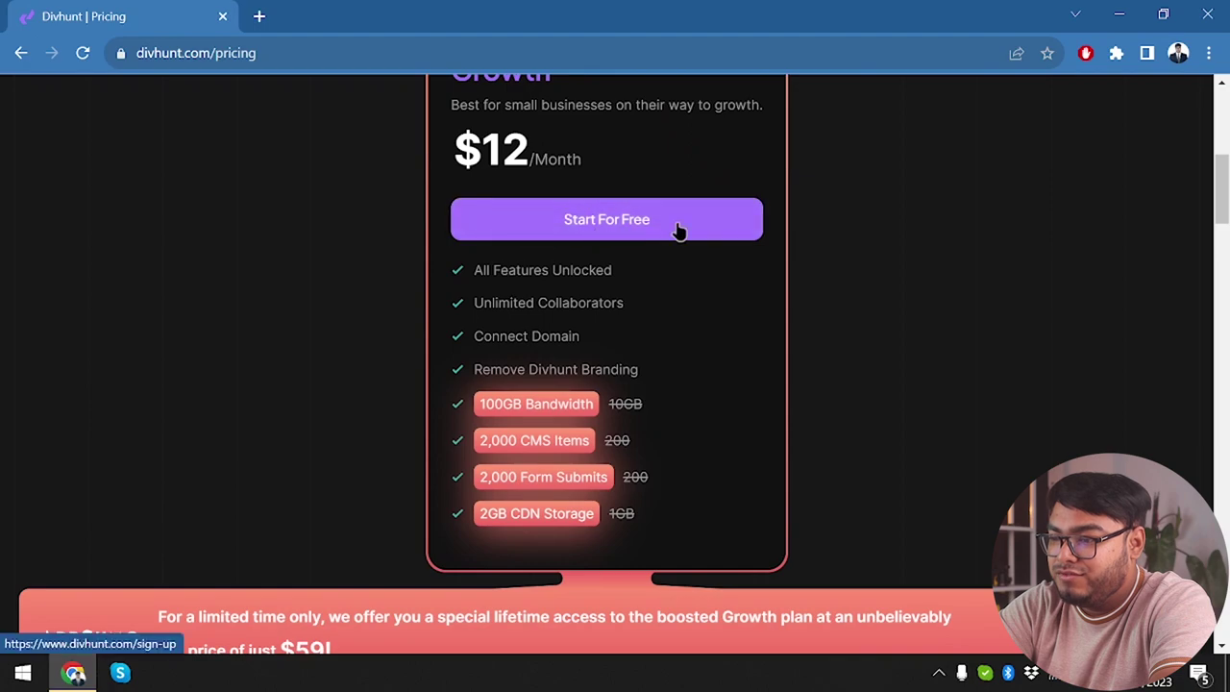
pyautogui.scroll(3, 678, 230)
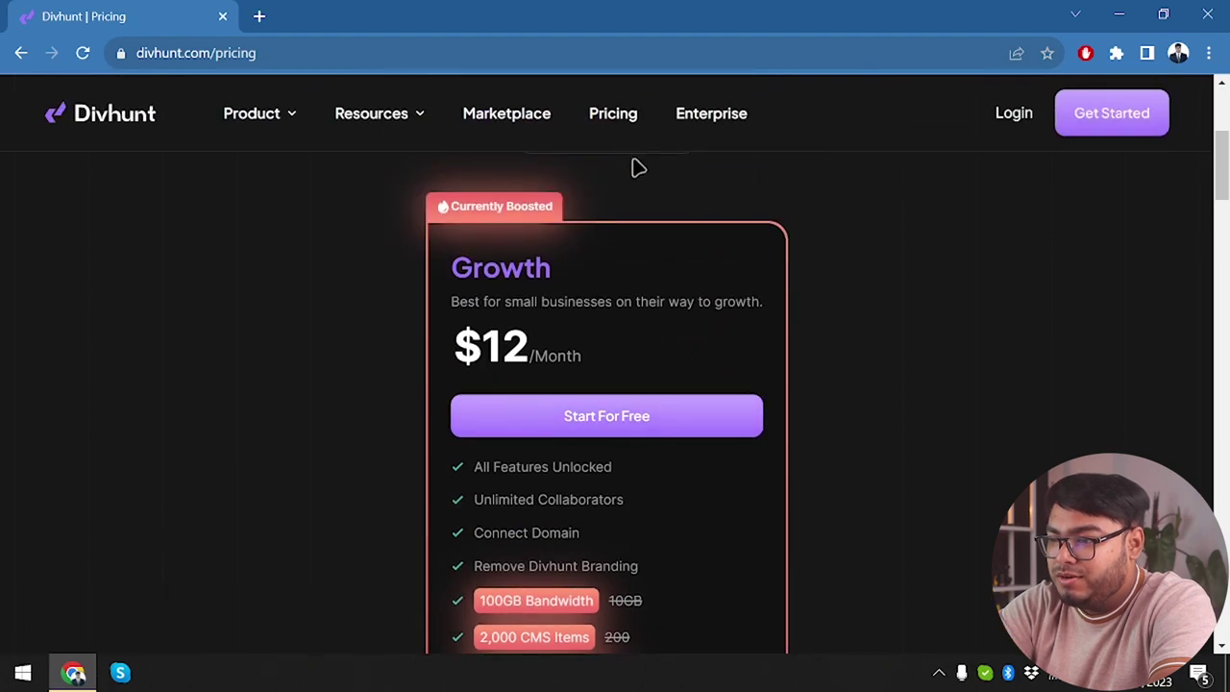
pyautogui.click(645, 210)
pyautogui.scroll(-2, 615, 250)
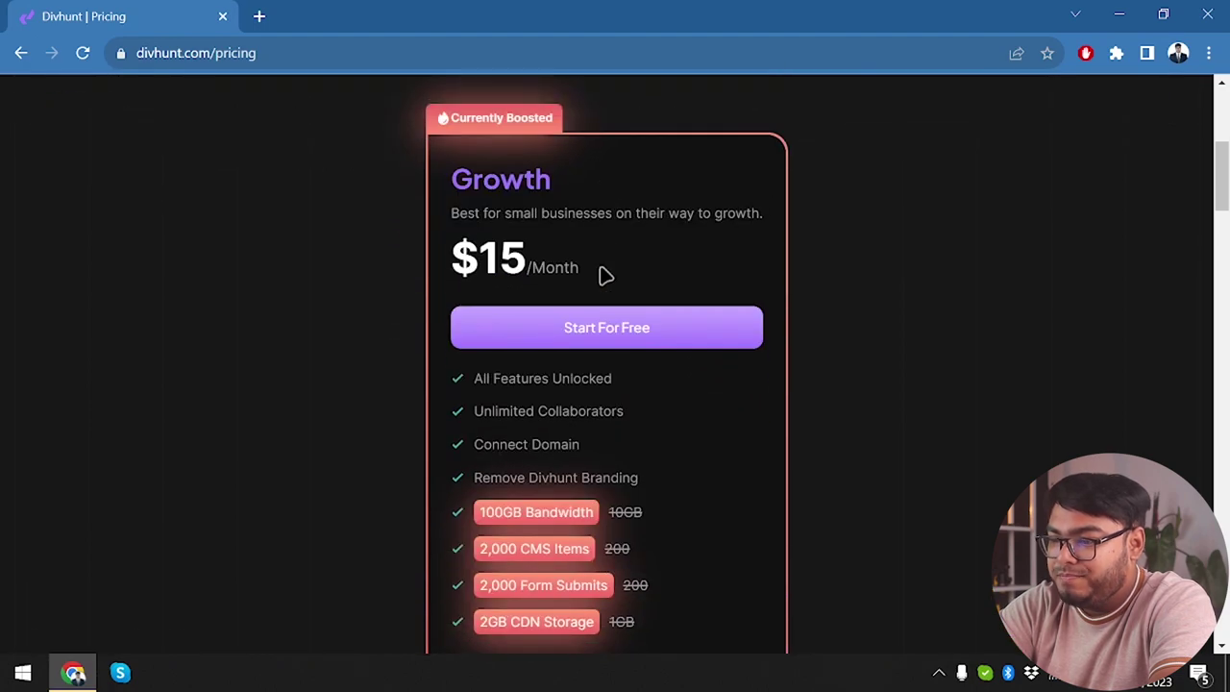
# Start the Growth plan sign-up and register with a Google account, reaching the empty Projects dashboard.
pyautogui.click(626, 332)
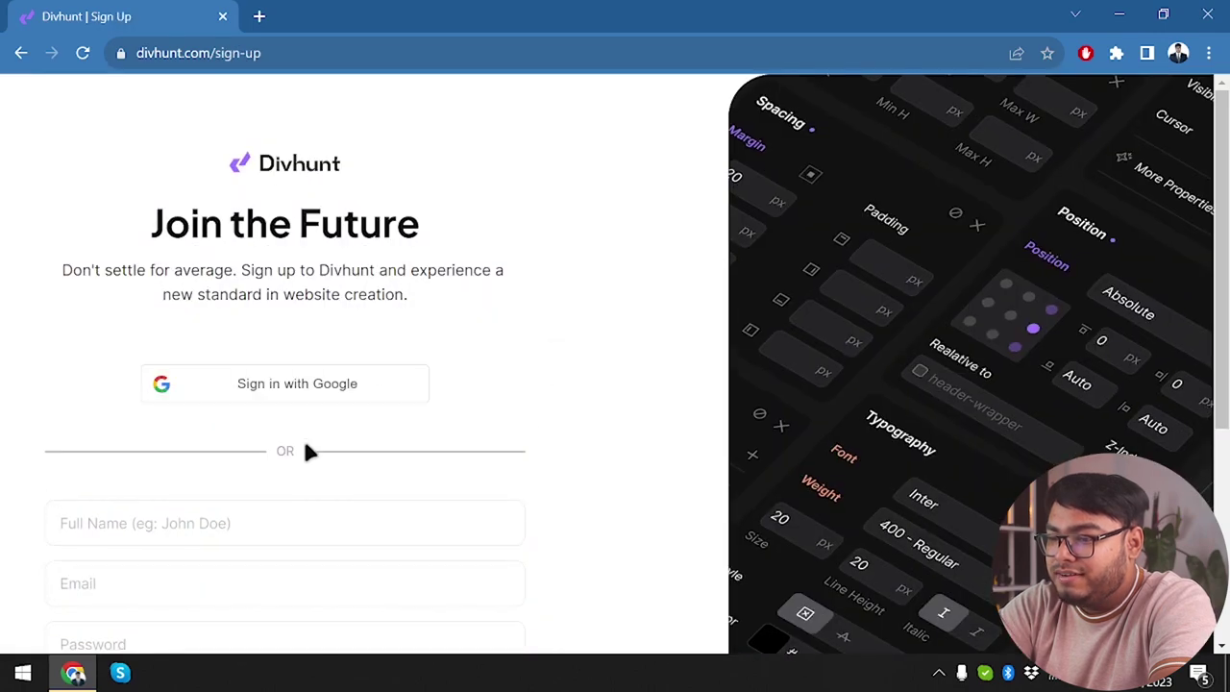
pyautogui.scroll(-3, 271, 507)
pyautogui.scroll(3, 253, 493)
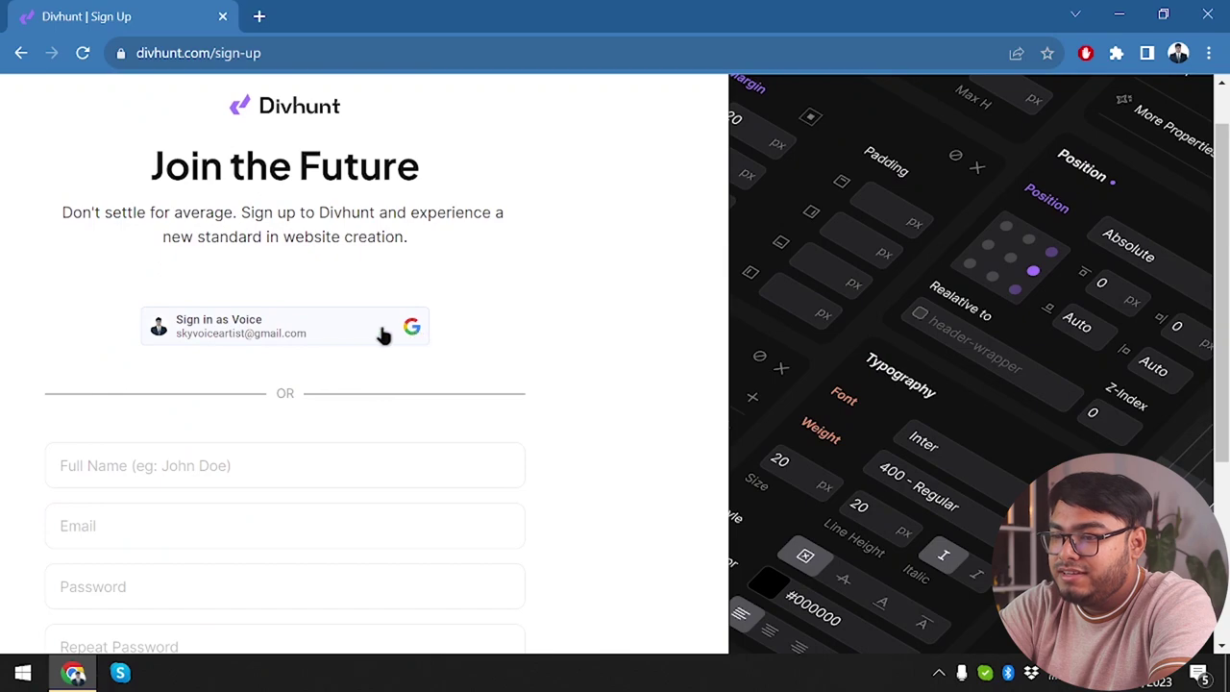
pyautogui.click(357, 335)
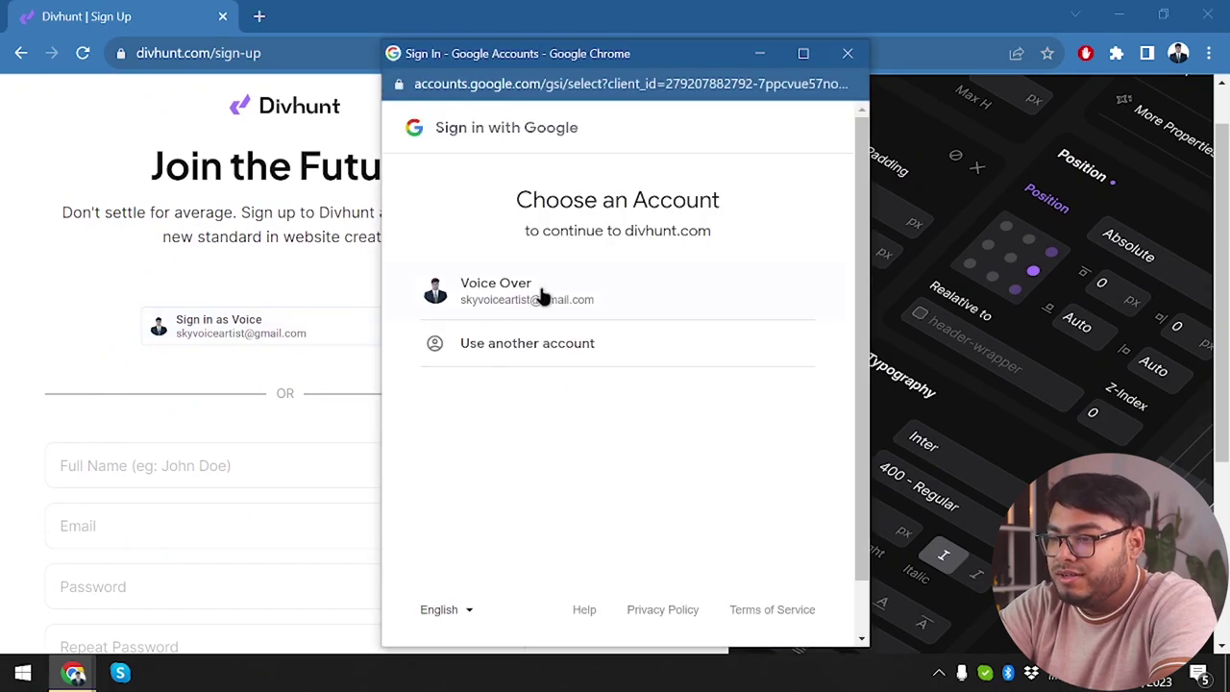
pyautogui.click(572, 279)
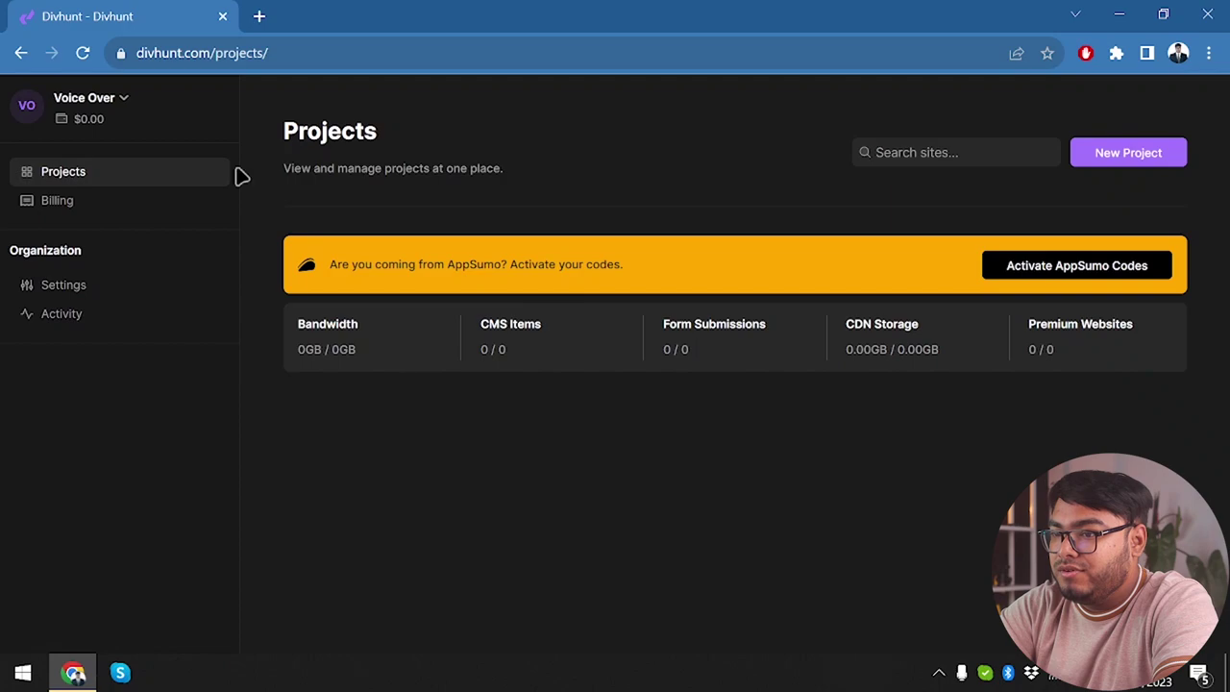
# View the Activate AppSumo Codes page, cancel the code entry form, and go back to Projects.
pyautogui.click(996, 263)
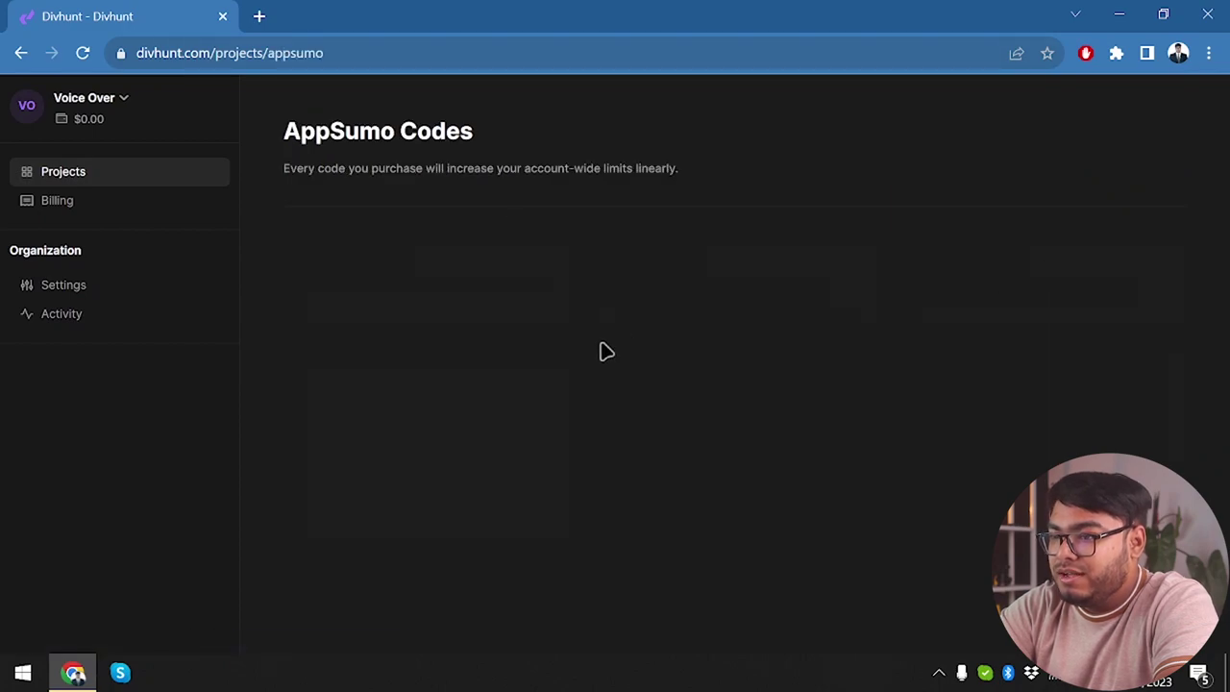
pyautogui.click(423, 346)
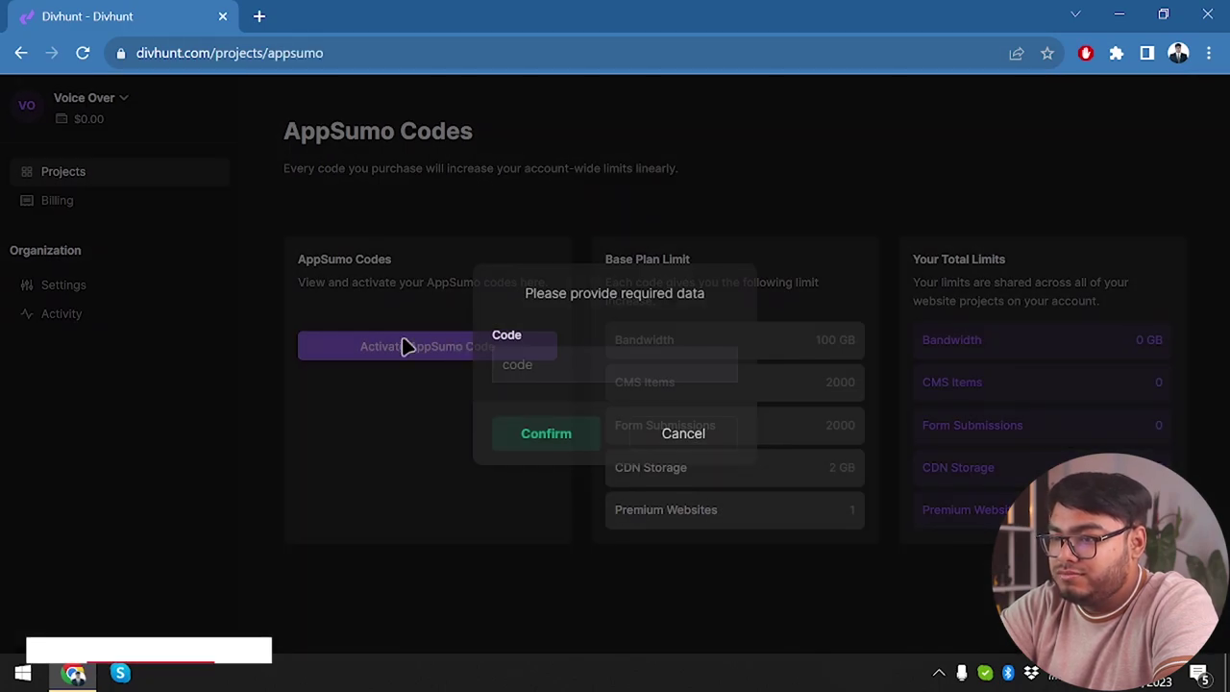
pyautogui.click(495, 272)
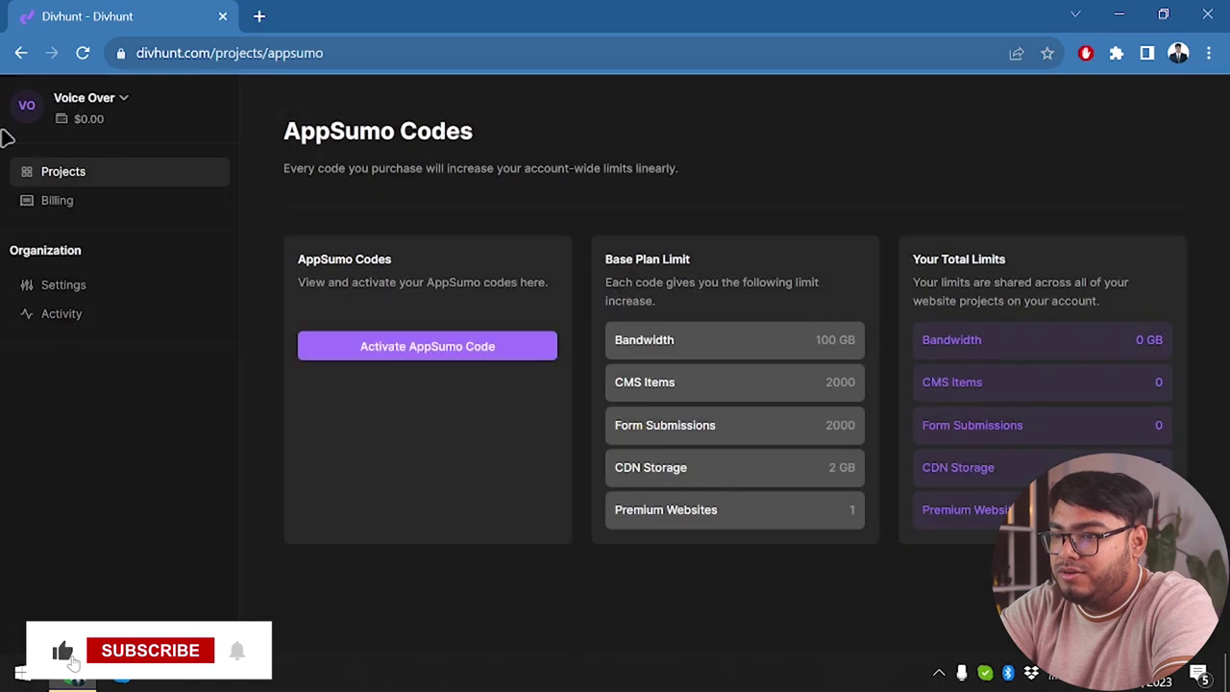
pyautogui.click(22, 53)
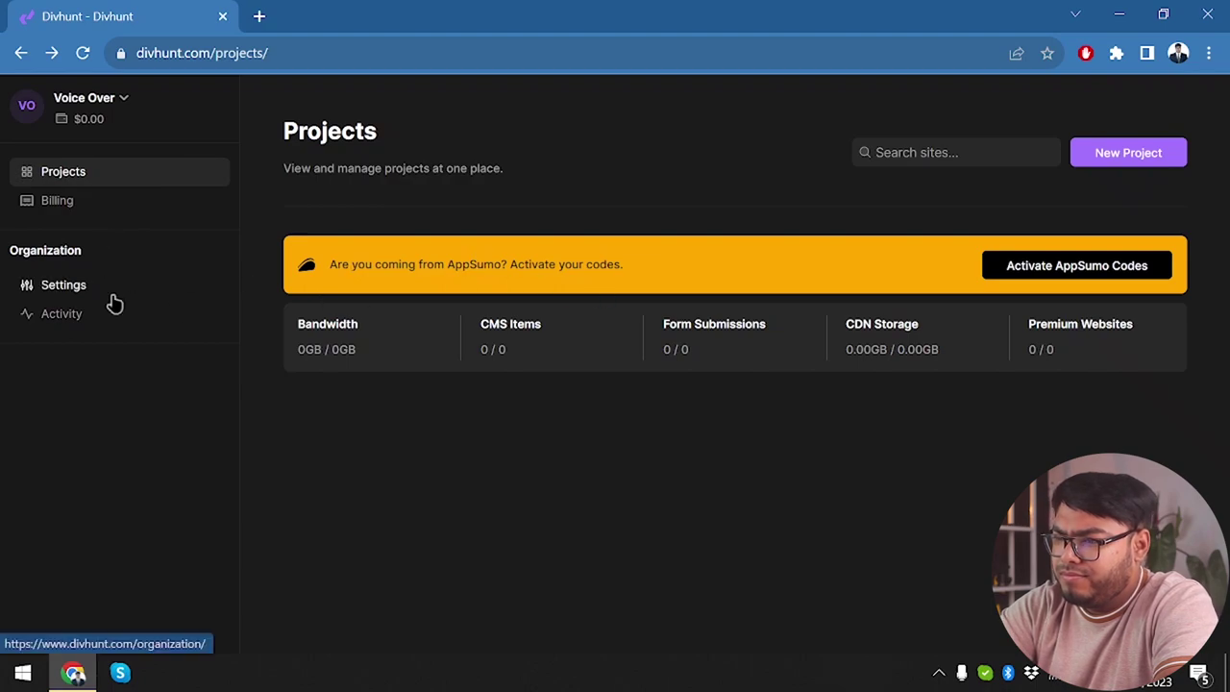
# In a new tab, search for 'divhunt apps' in the address bar.
pyautogui.click(258, 16)
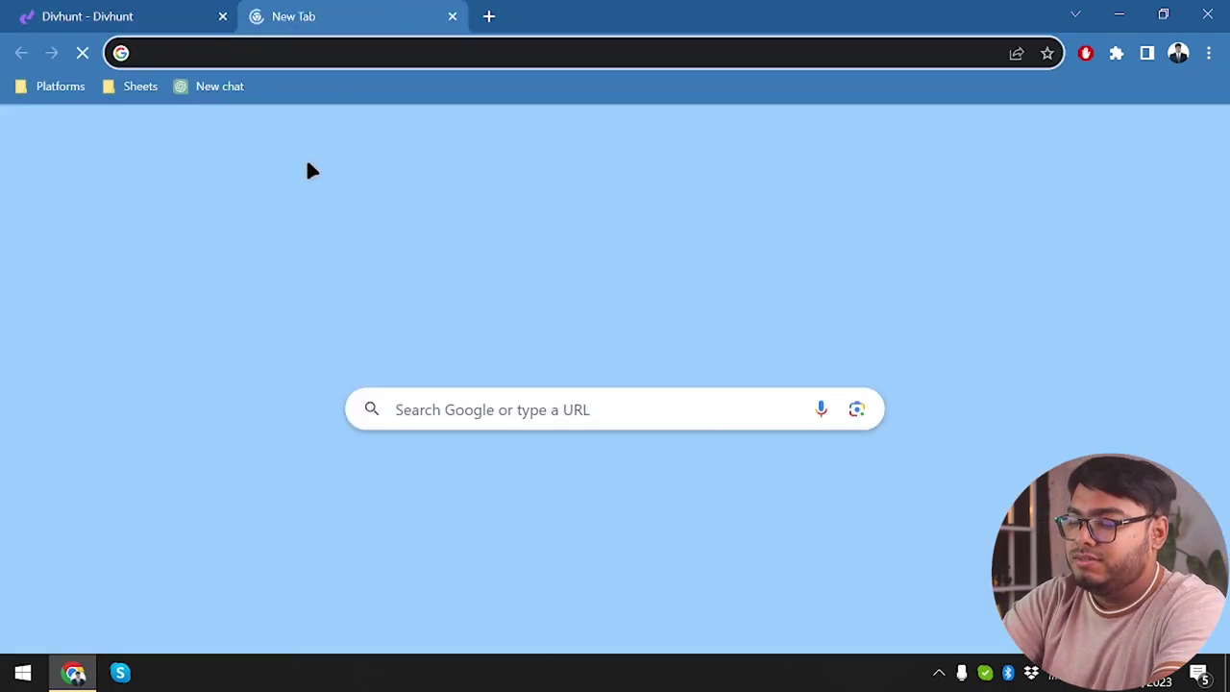
pyautogui.write('dis')
pyautogui.press('BackSpace')
pyautogui.write('vhunt apps')
# Open AppSumo's Divhunt deal and read its Overview on settings, live collaboration and unlimited collaborators.
pyautogui.click(327, 135)
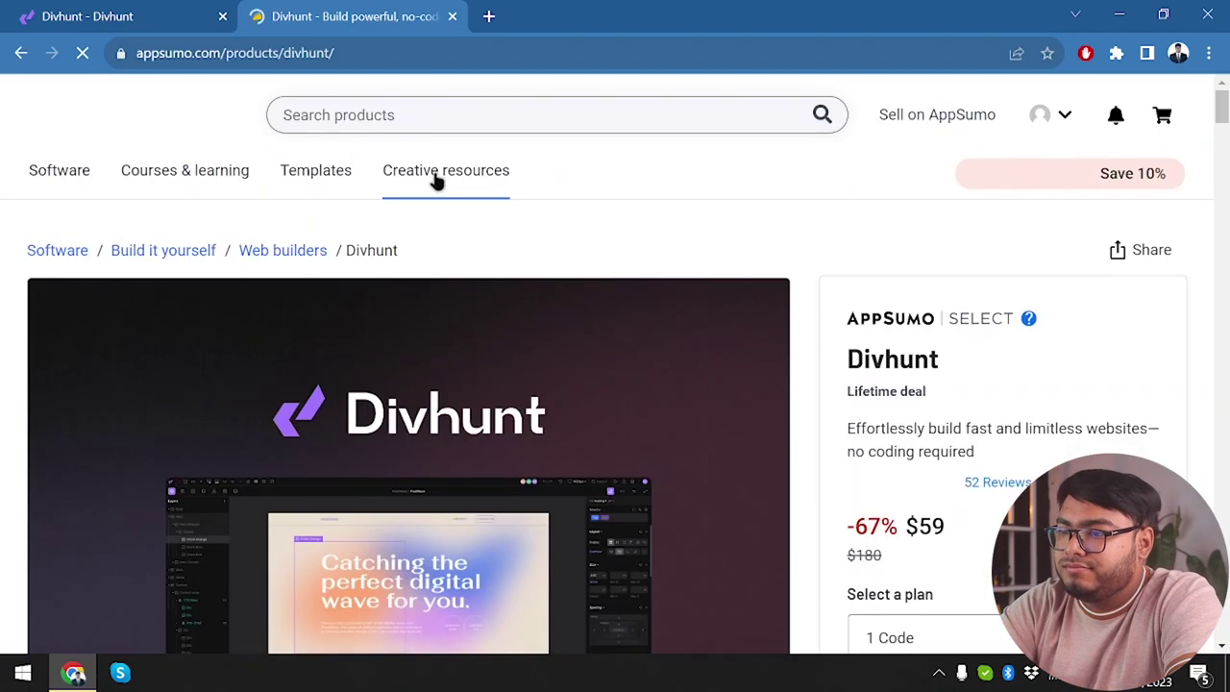
pyautogui.scroll(-5, 581, 312)
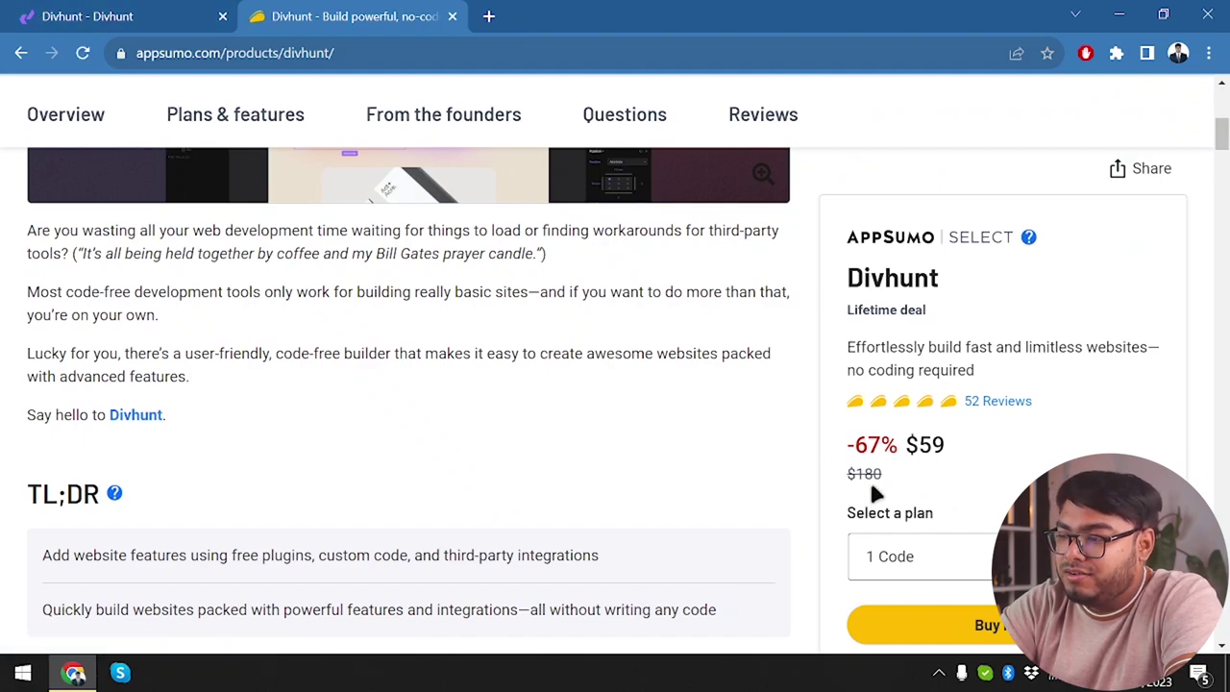
pyautogui.scroll(-5, 876, 494)
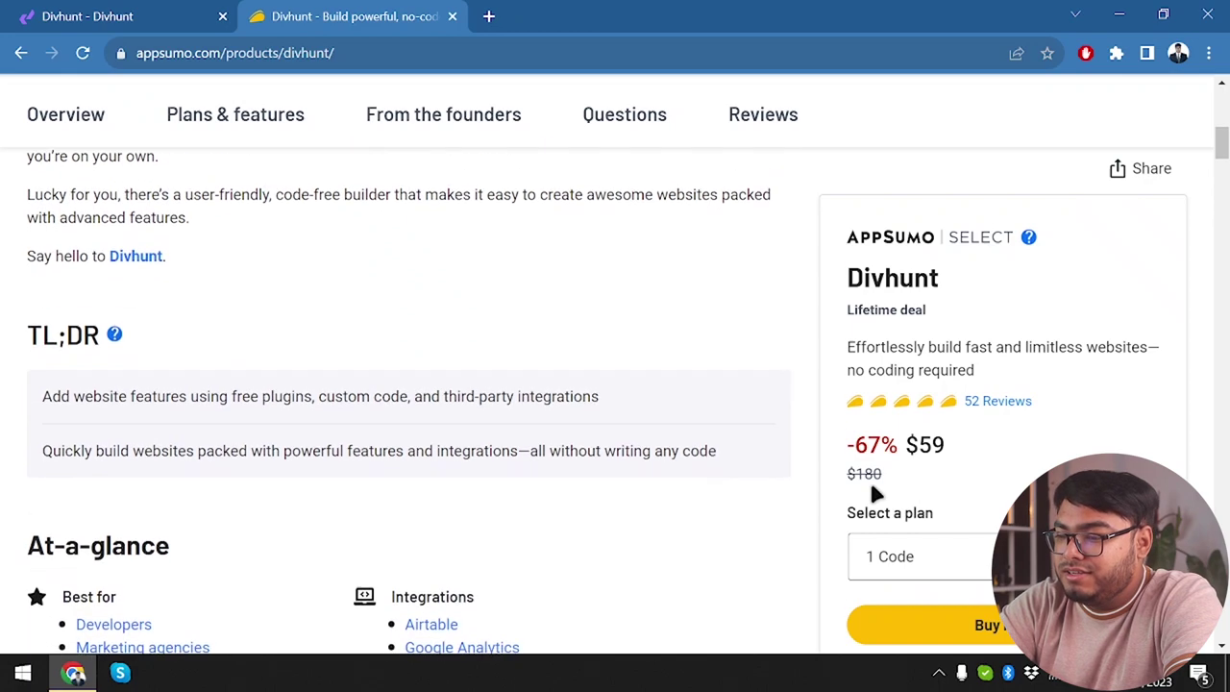
pyautogui.scroll(-1, 258, 341)
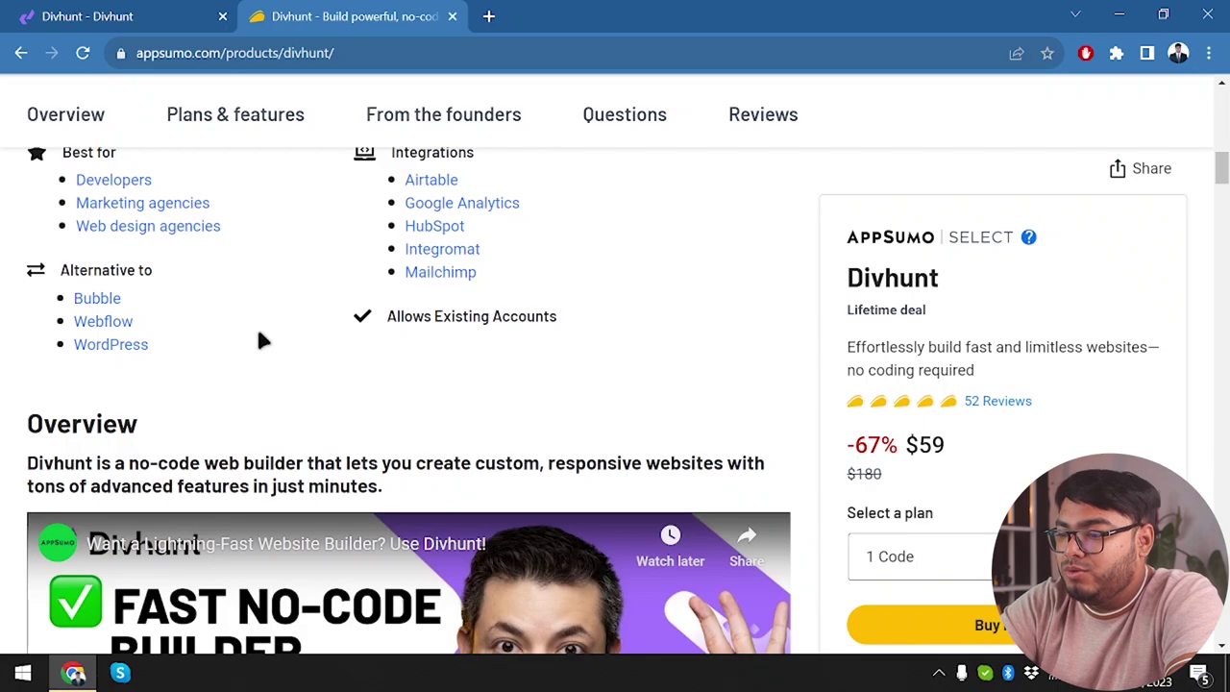
pyautogui.scroll(-9, 257, 336)
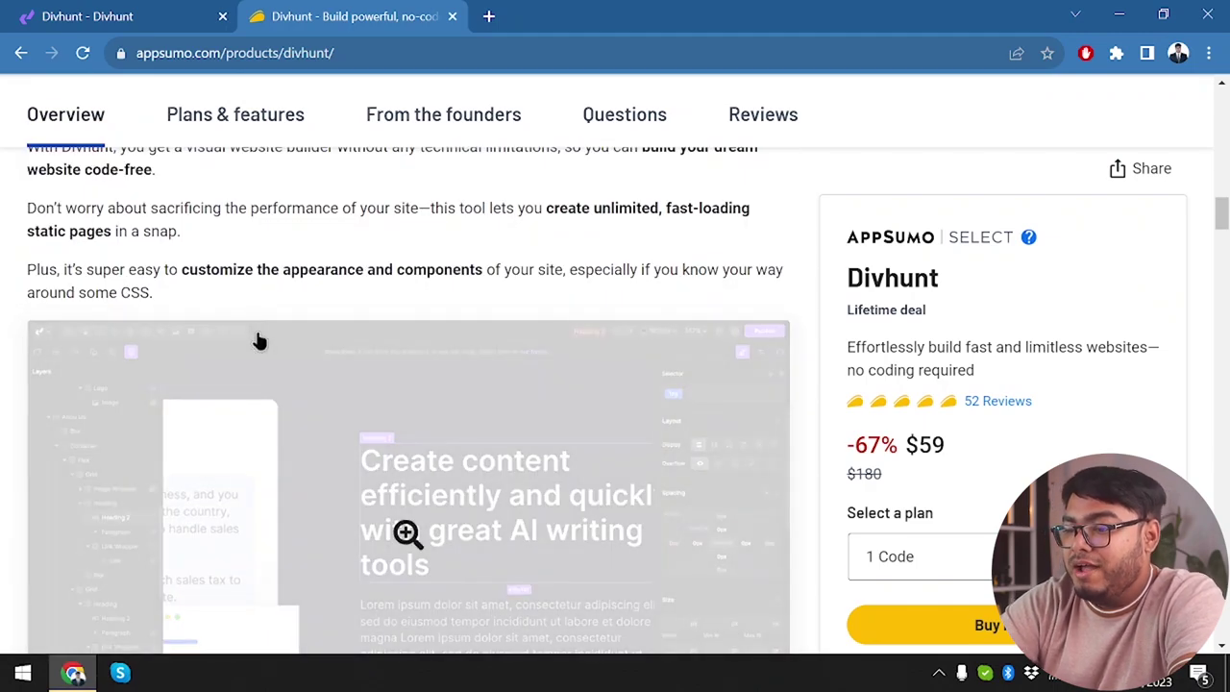
pyautogui.scroll(-10, 270, 494)
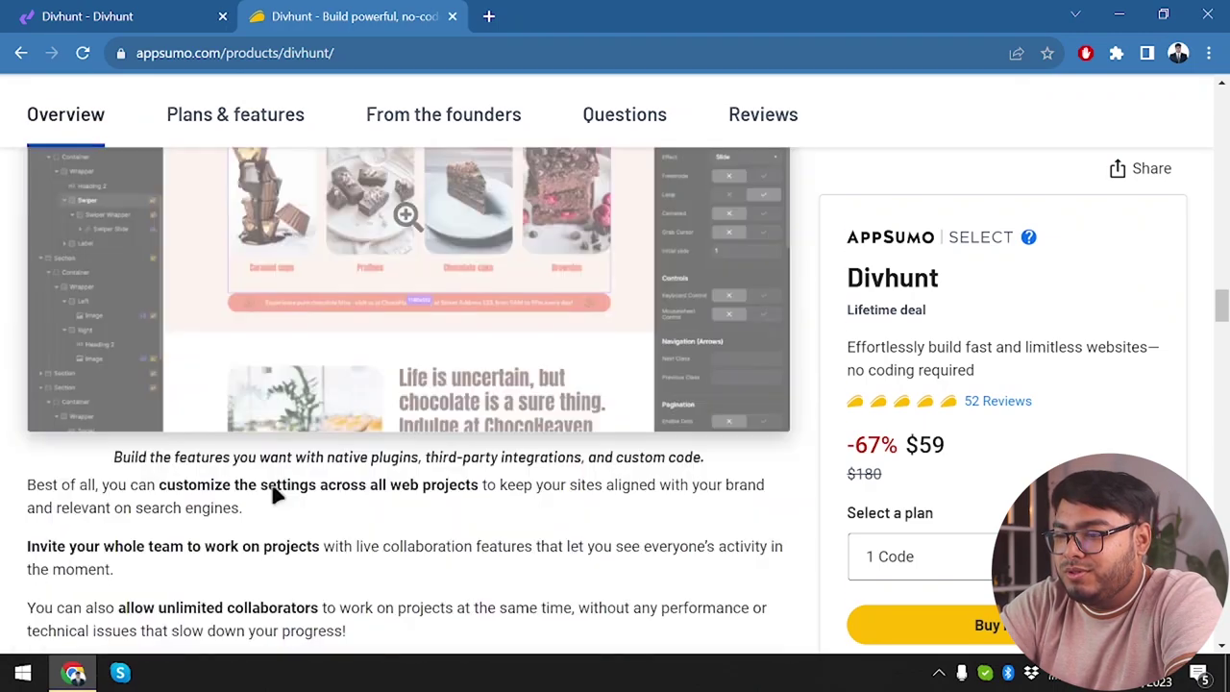
# Scroll to the Single, Double and Multiple plan cards at $59, $118 and $177.
pyautogui.scroll(-8, 272, 490)
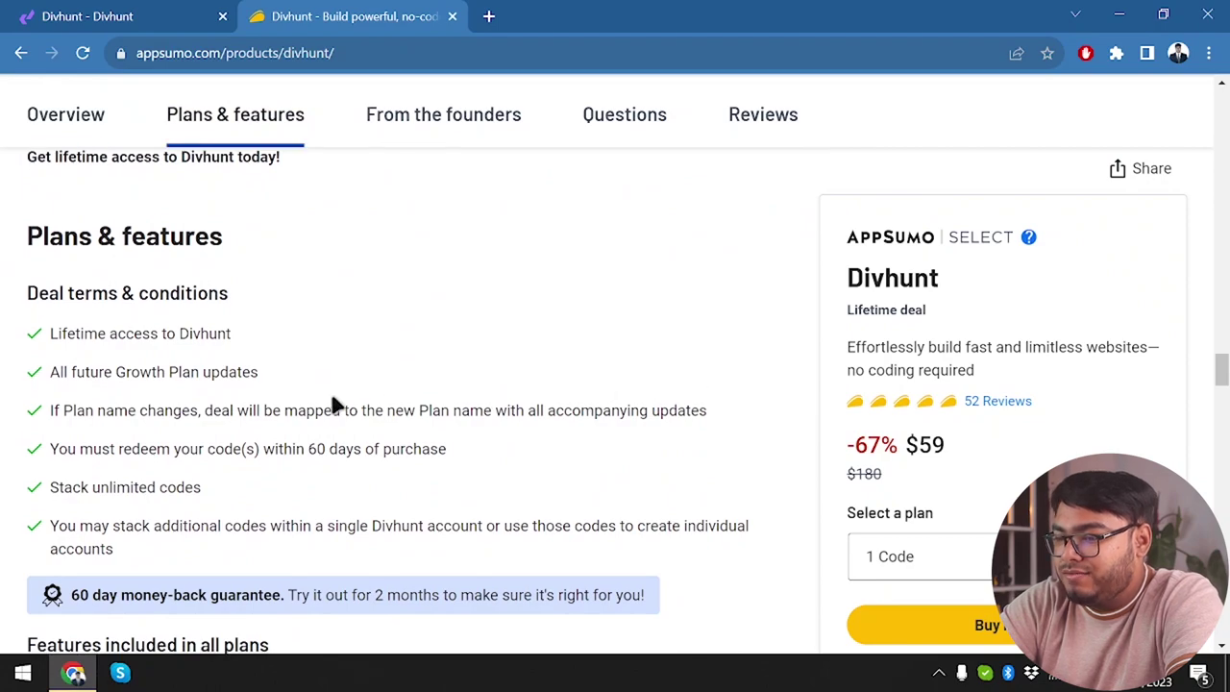
pyautogui.scroll(-2, 336, 405)
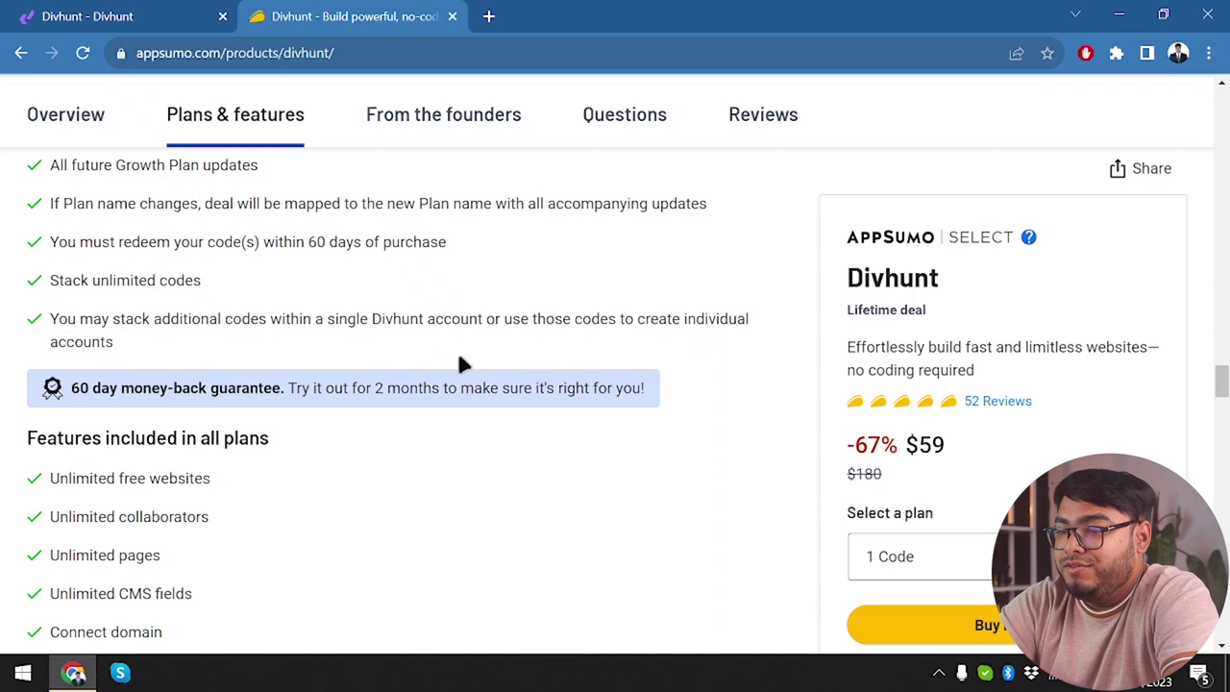
pyautogui.scroll(2, 439, 359)
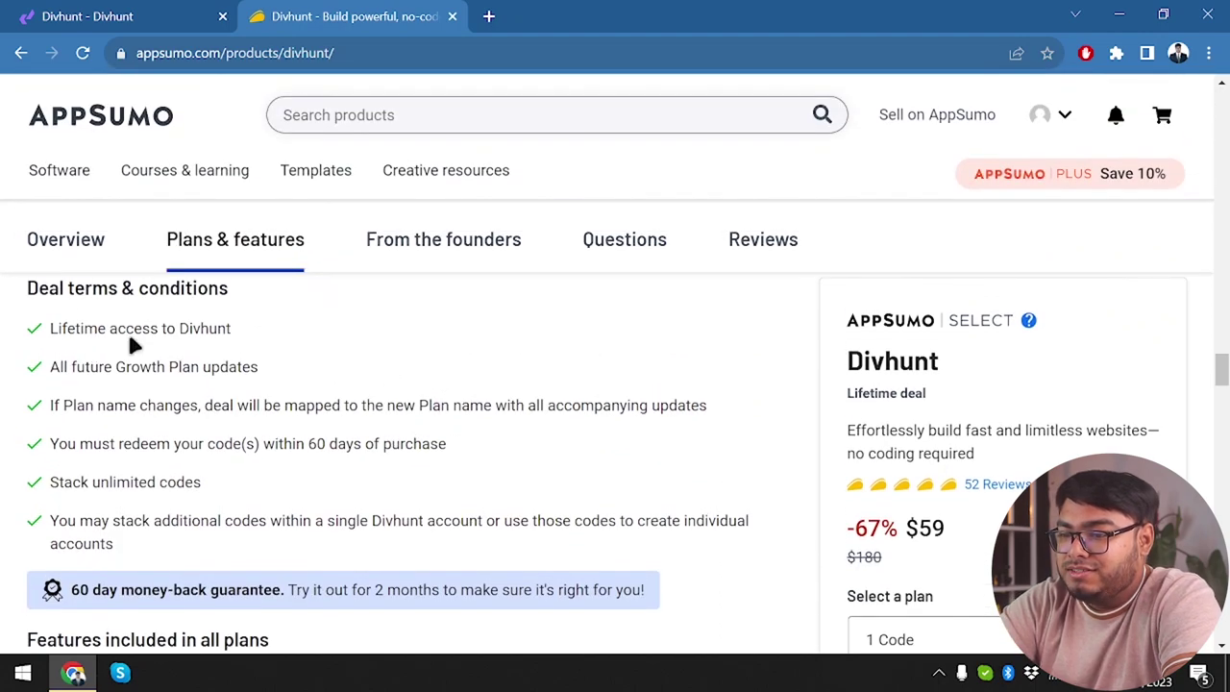
pyautogui.scroll(-1, 128, 346)
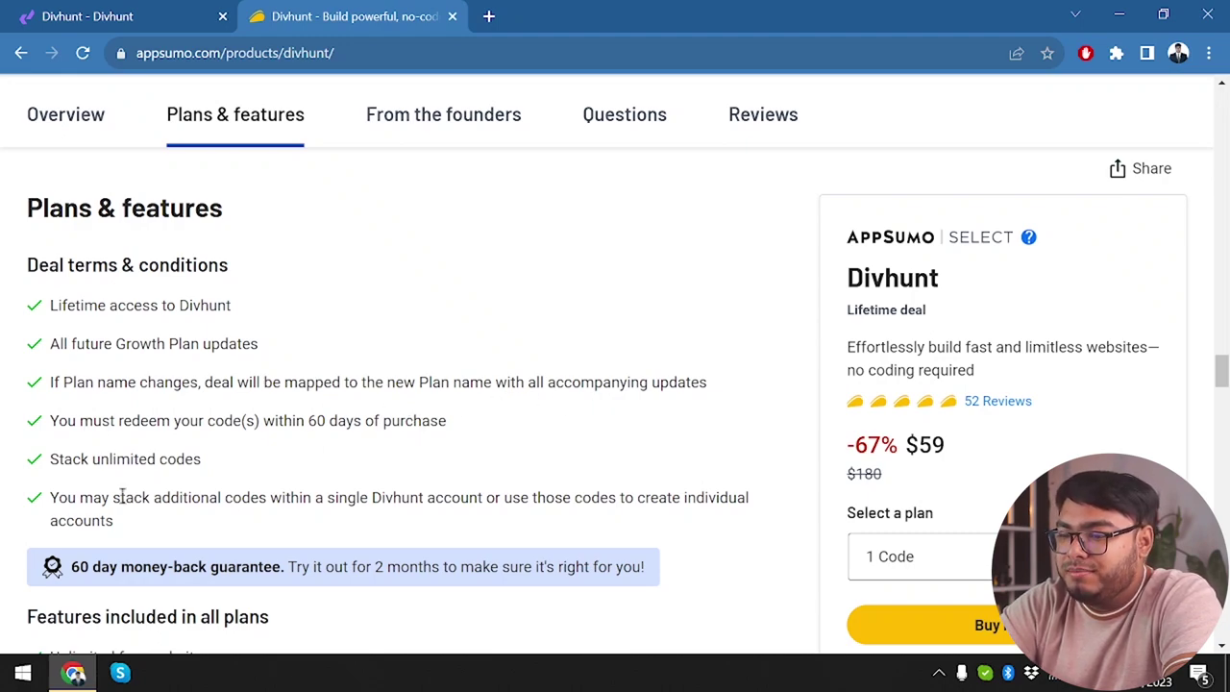
pyautogui.scroll(-3, 393, 448)
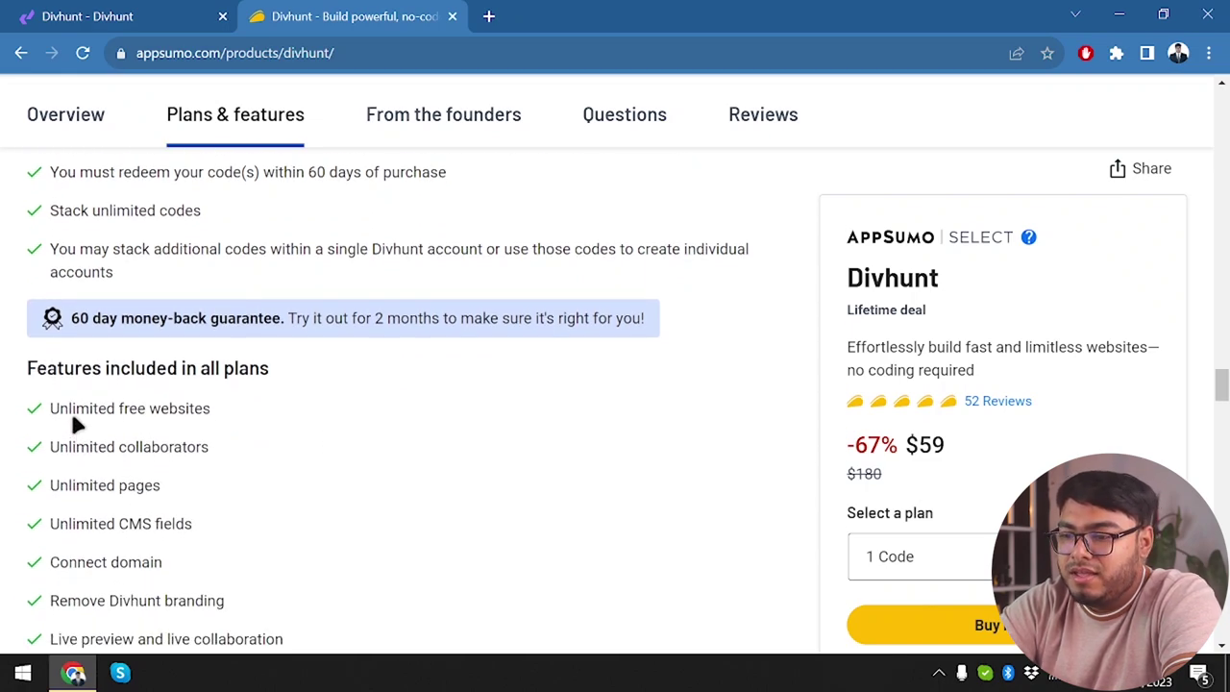
pyautogui.scroll(-2, 282, 414)
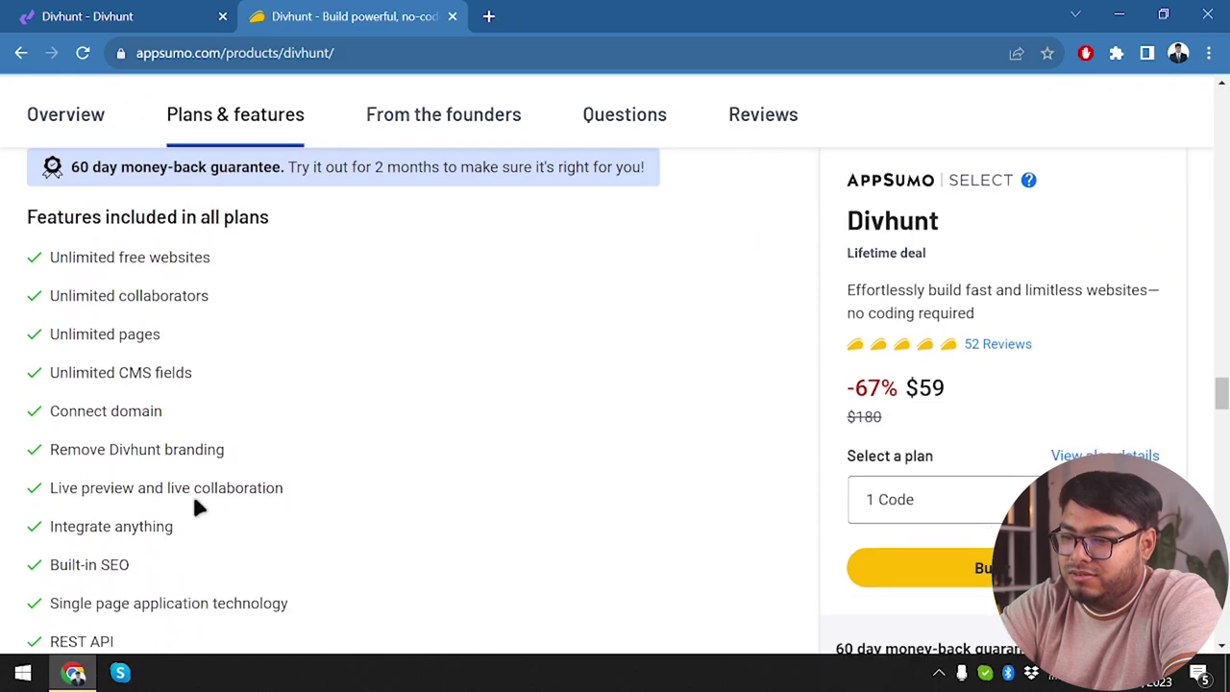
pyautogui.scroll(-2, 178, 509)
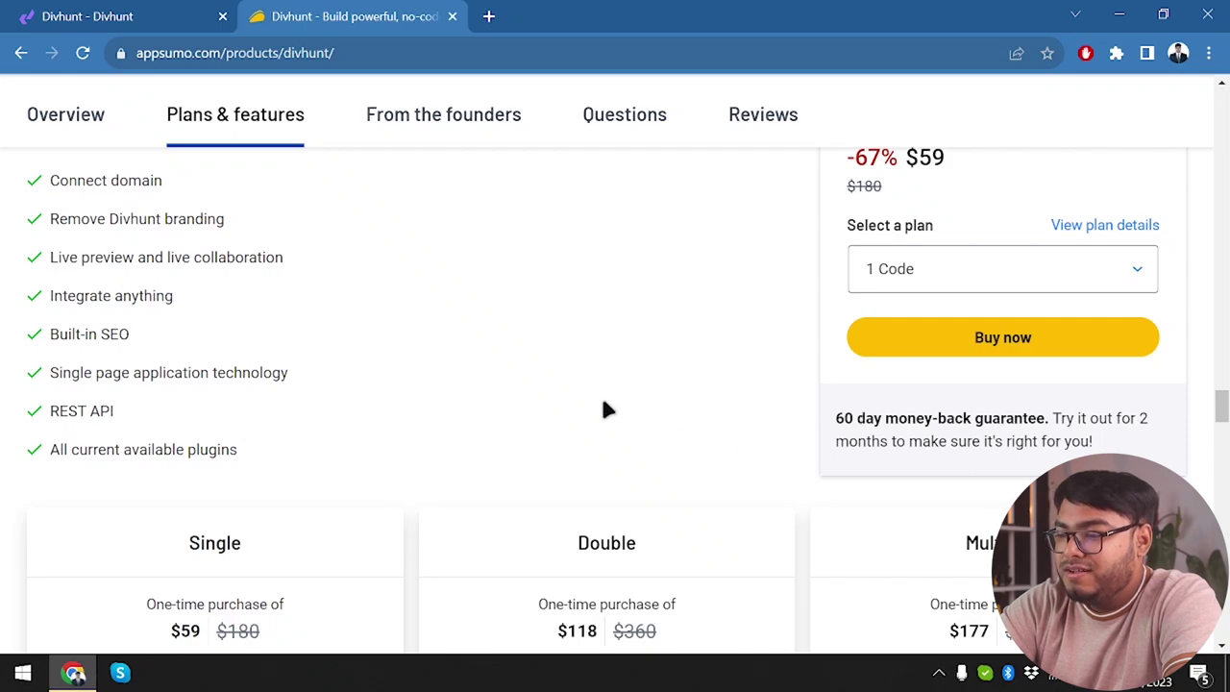
pyautogui.scroll(-3, 604, 408)
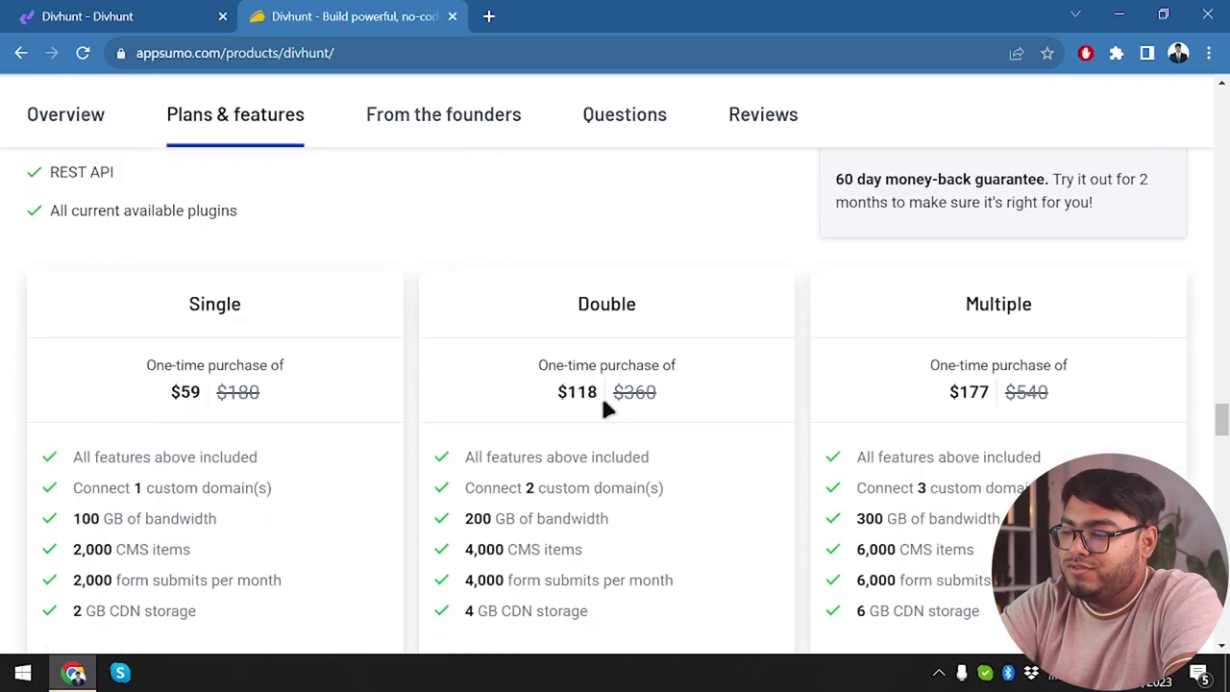
pyautogui.scroll(3, 603, 409)
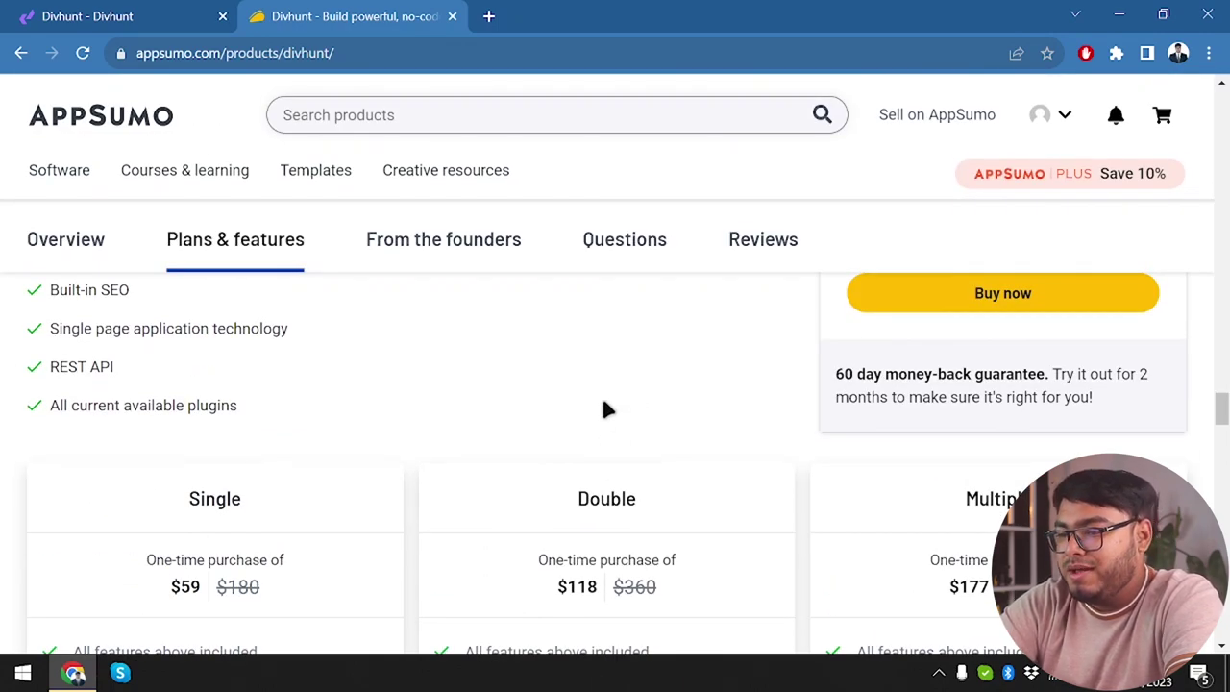
pyautogui.scroll(-2, 603, 408)
pyautogui.scroll(-1, 276, 384)
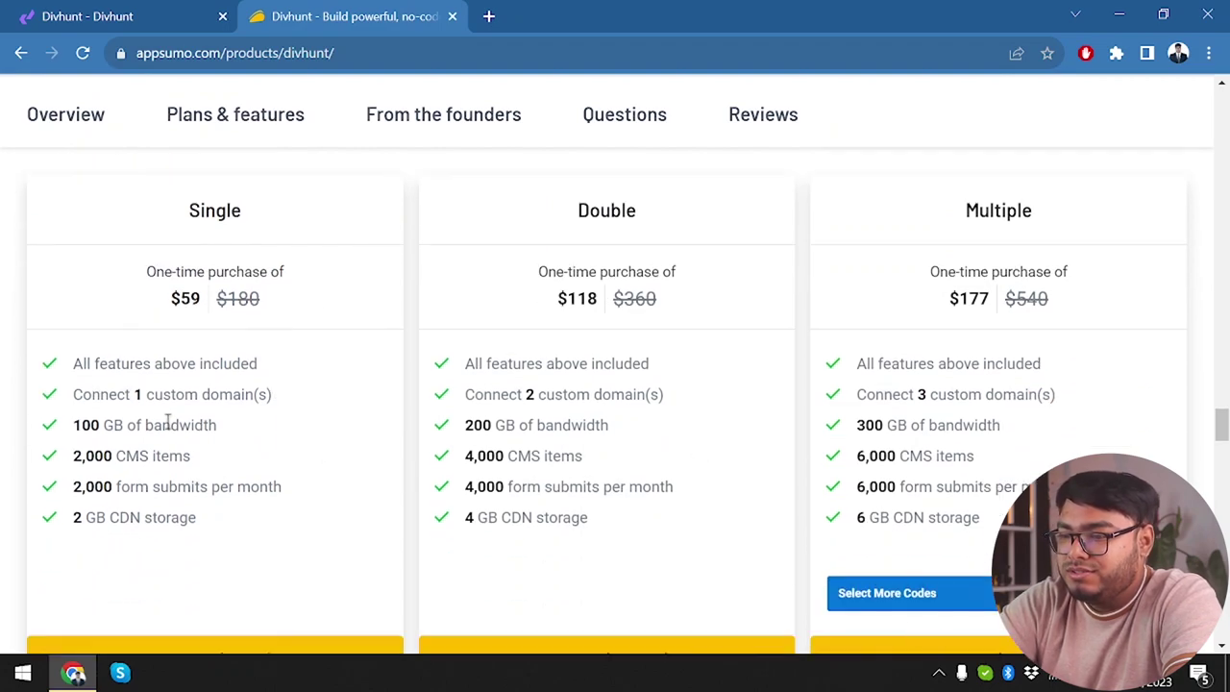
pyautogui.scroll(-1, 158, 423)
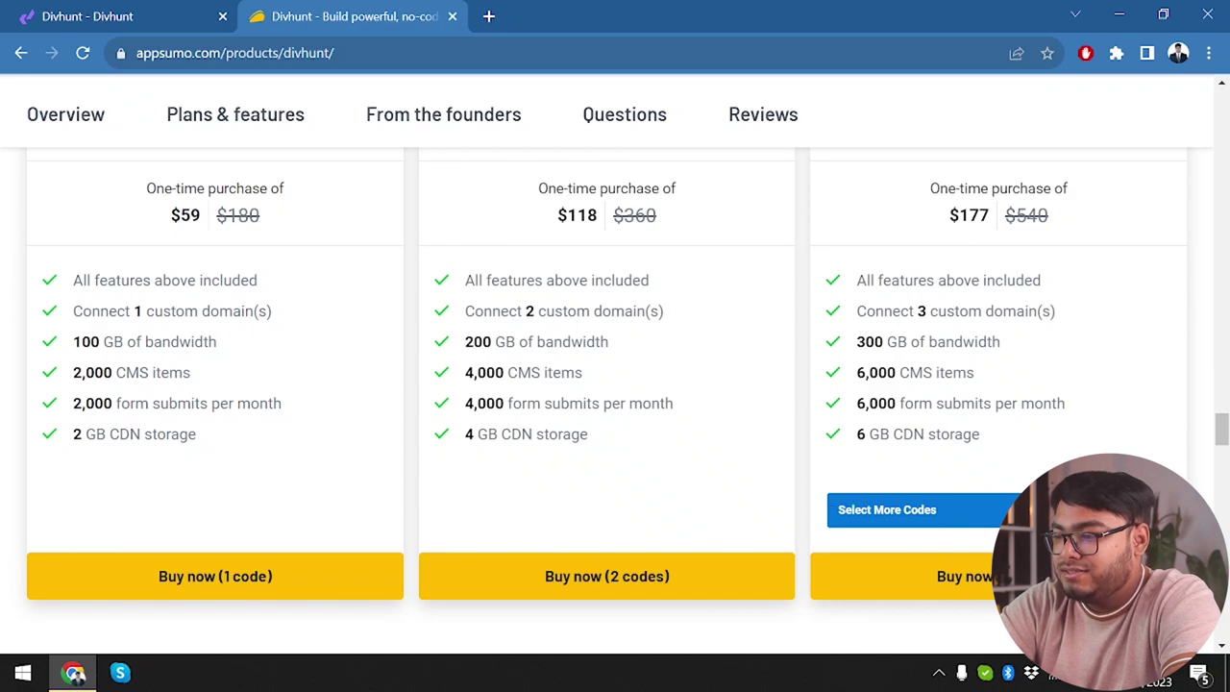
# Check the Multiple plan's code quantity options without choosing, and highlight its custom domains text.
pyautogui.click(843, 507)
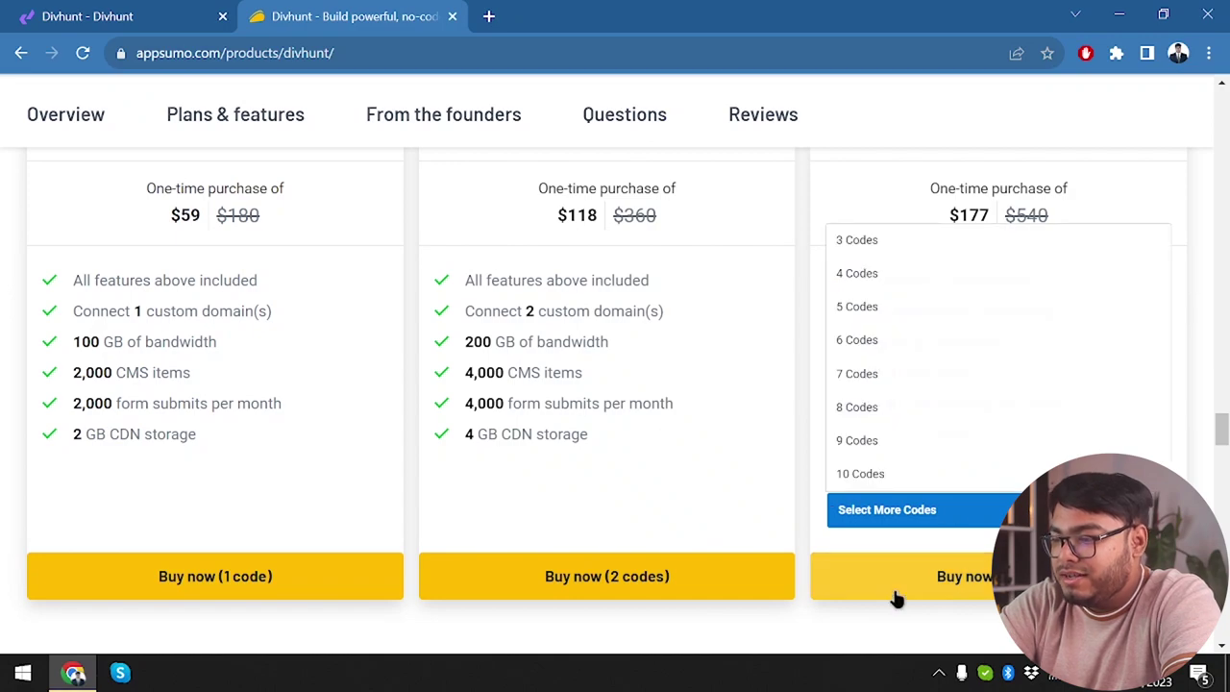
pyautogui.click(620, 499)
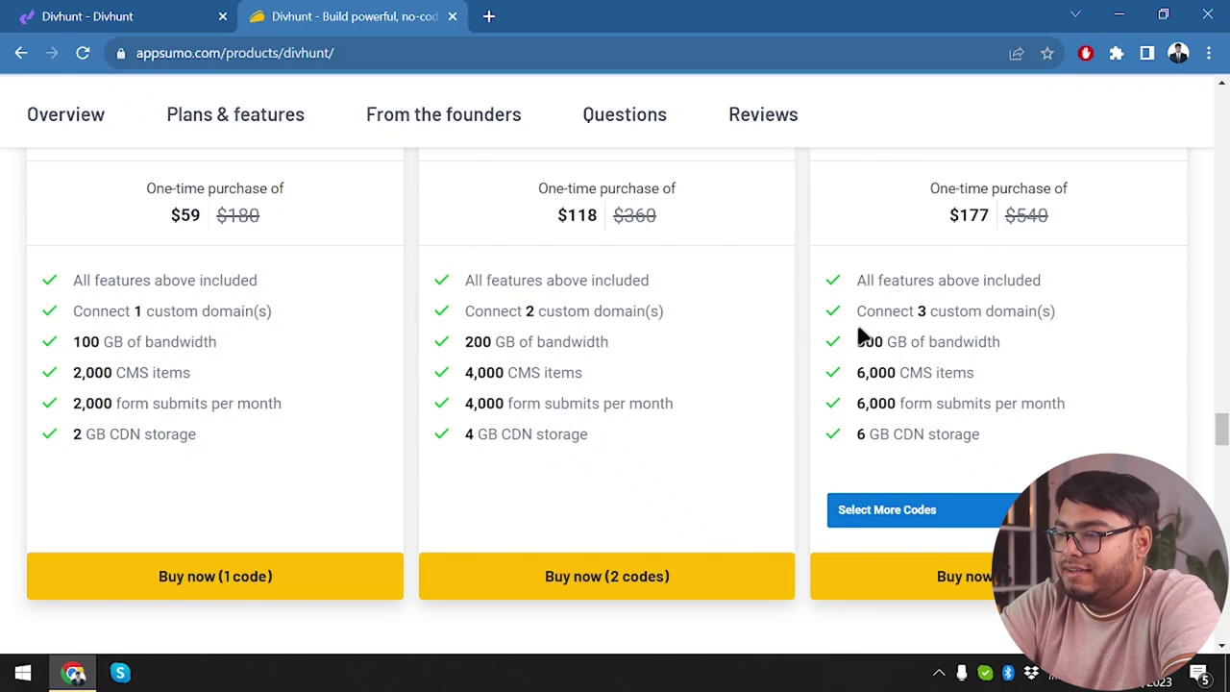
pyautogui.moveTo(940, 310); pyautogui.dragTo(1066, 308)
pyautogui.click(901, 371)
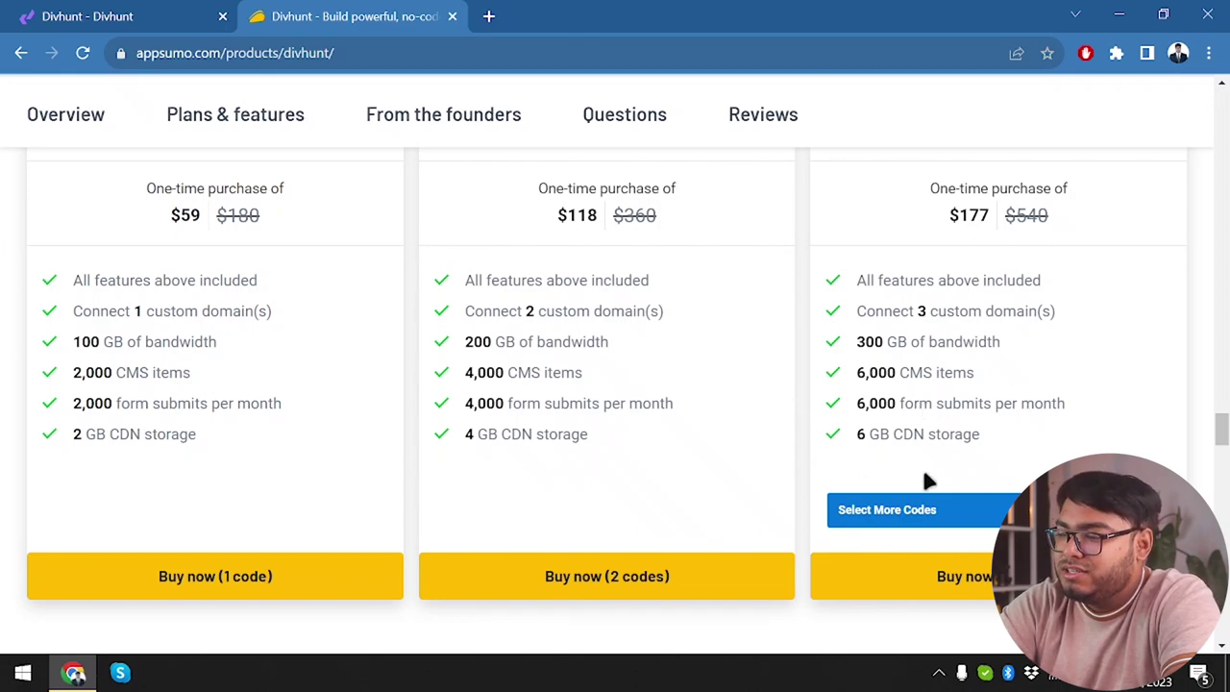
# Switch the Multiple plan to 4, 5, then 10 codes, showing $590 and 10 custom domains.
pyautogui.click(941, 509)
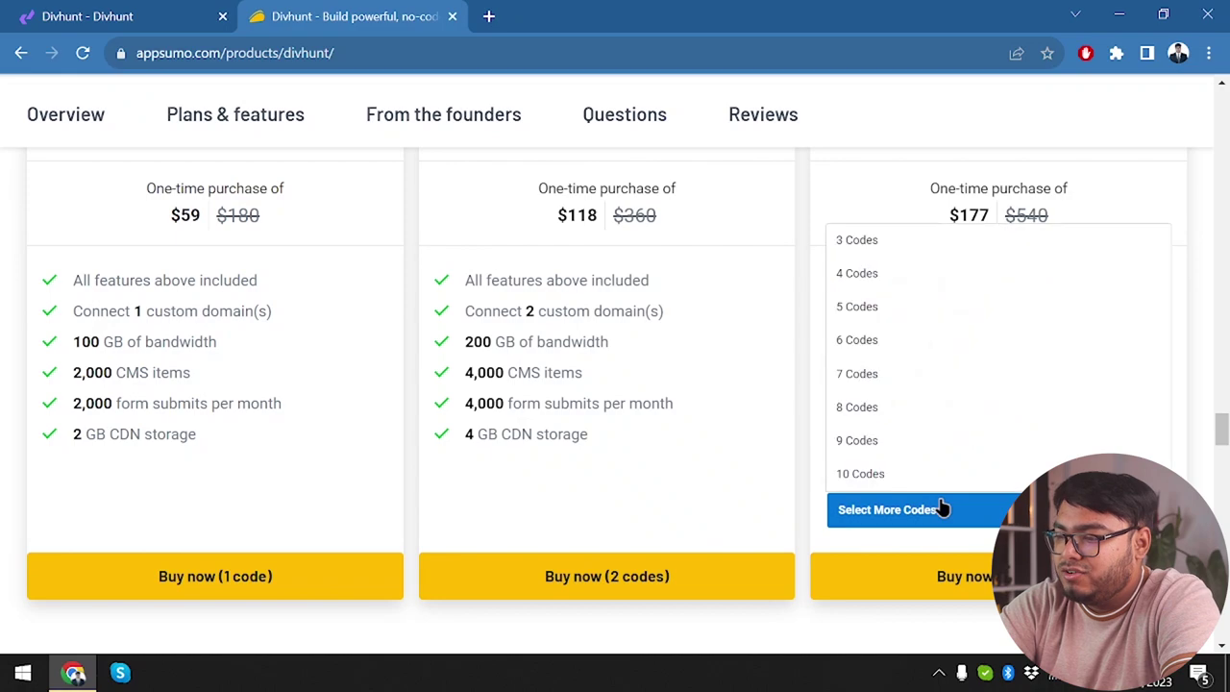
pyautogui.click(899, 273)
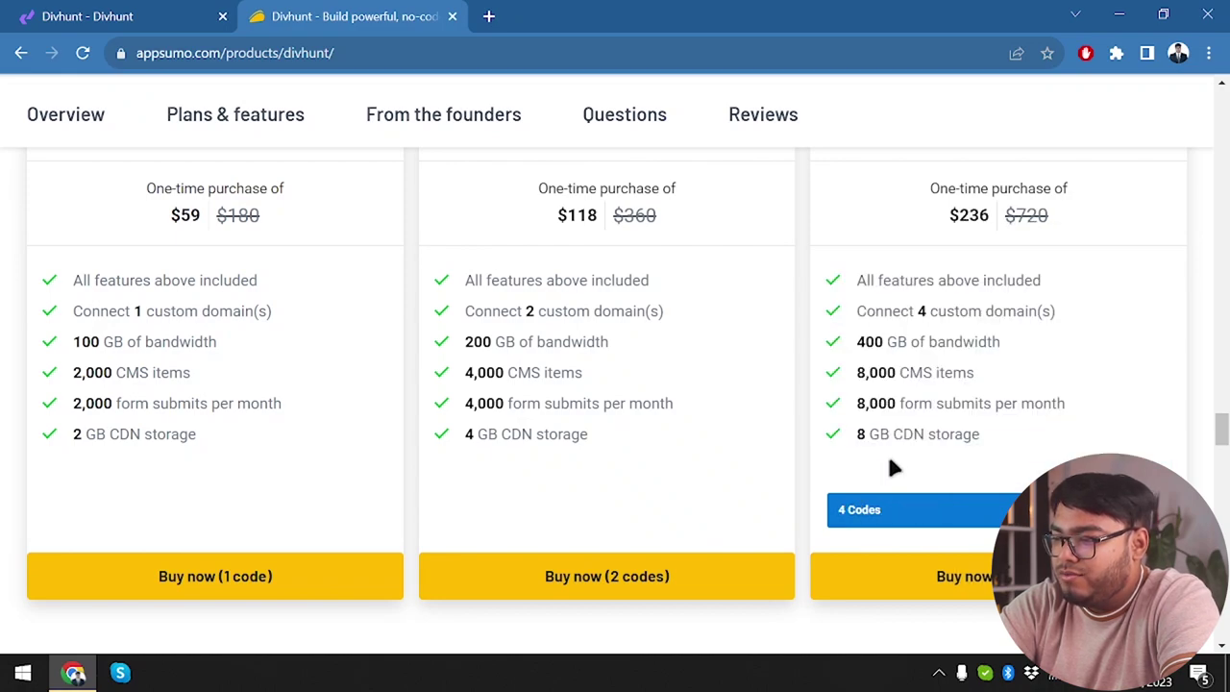
pyautogui.click(995, 520)
pyautogui.click(884, 308)
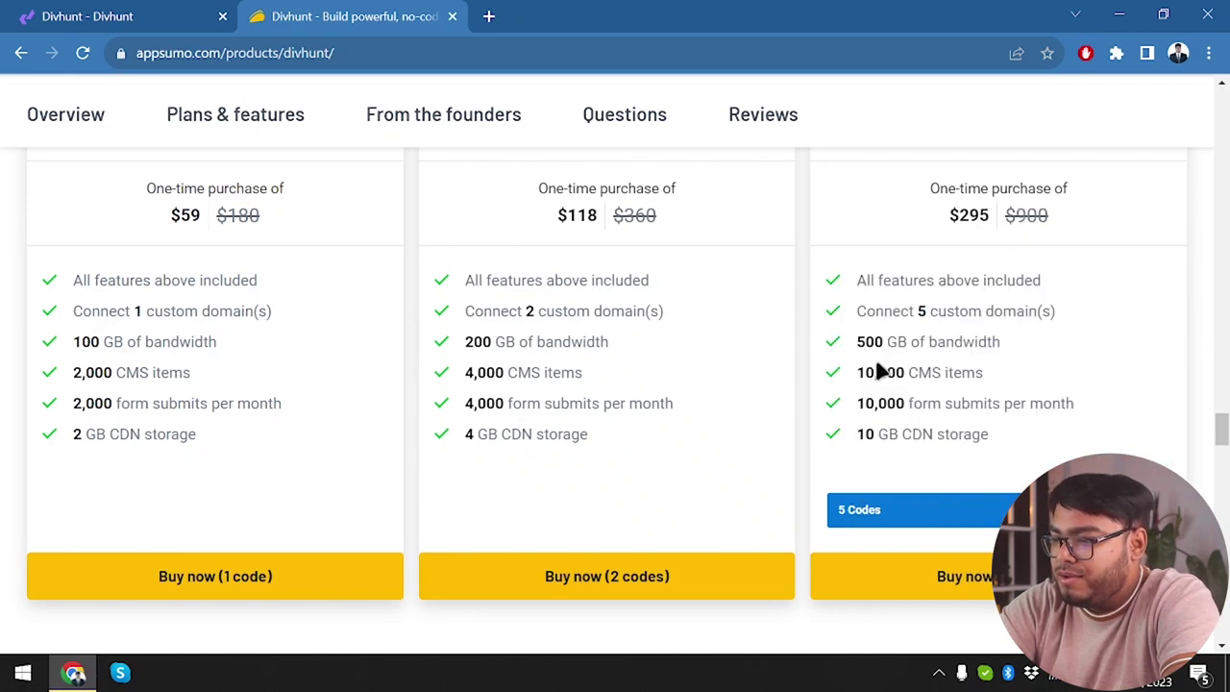
pyautogui.click(980, 511)
pyautogui.click(912, 473)
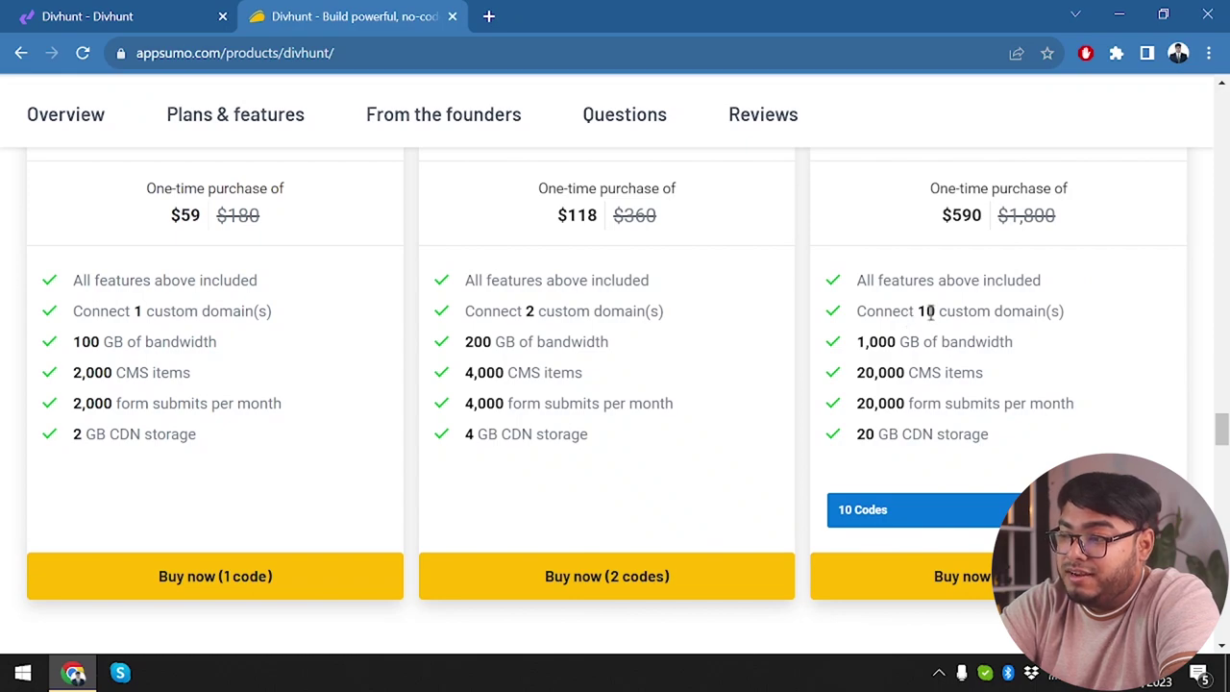
pyautogui.moveTo(927, 311); pyautogui.dragTo(958, 310)
pyautogui.click(908, 341)
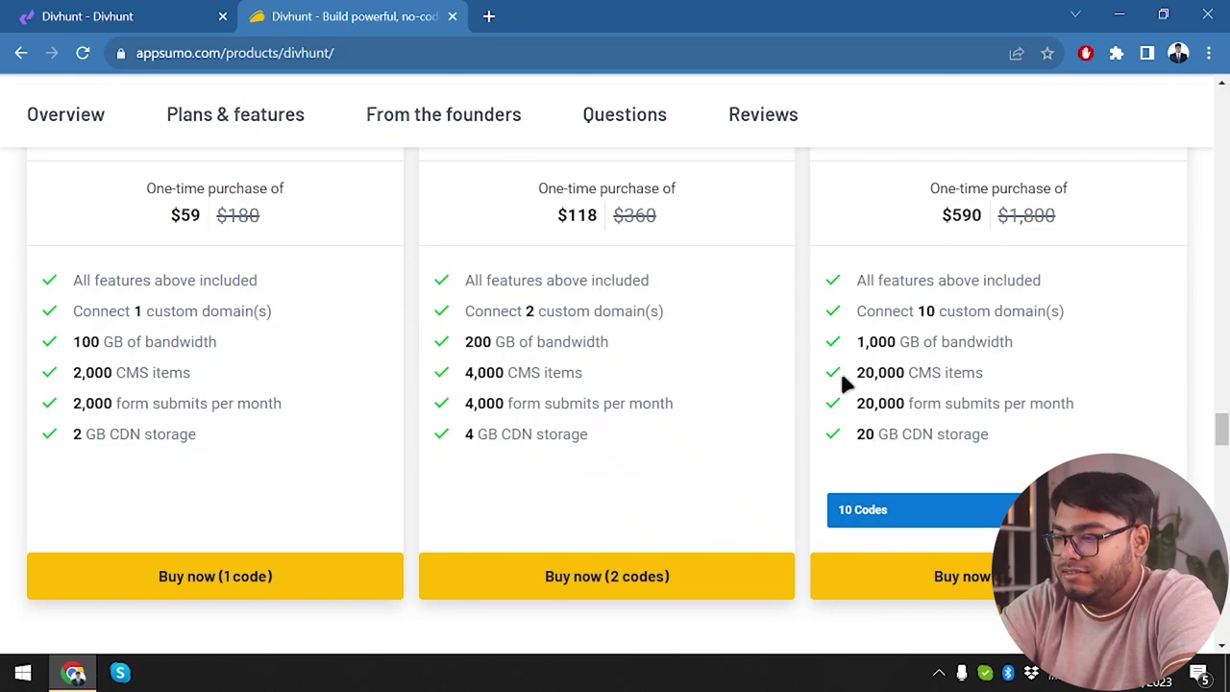
# Expand the founders' post about scaling limits, then close the AppSumo tab.
pyautogui.scroll(-10, 840, 369)
pyautogui.scroll(2, 705, 355)
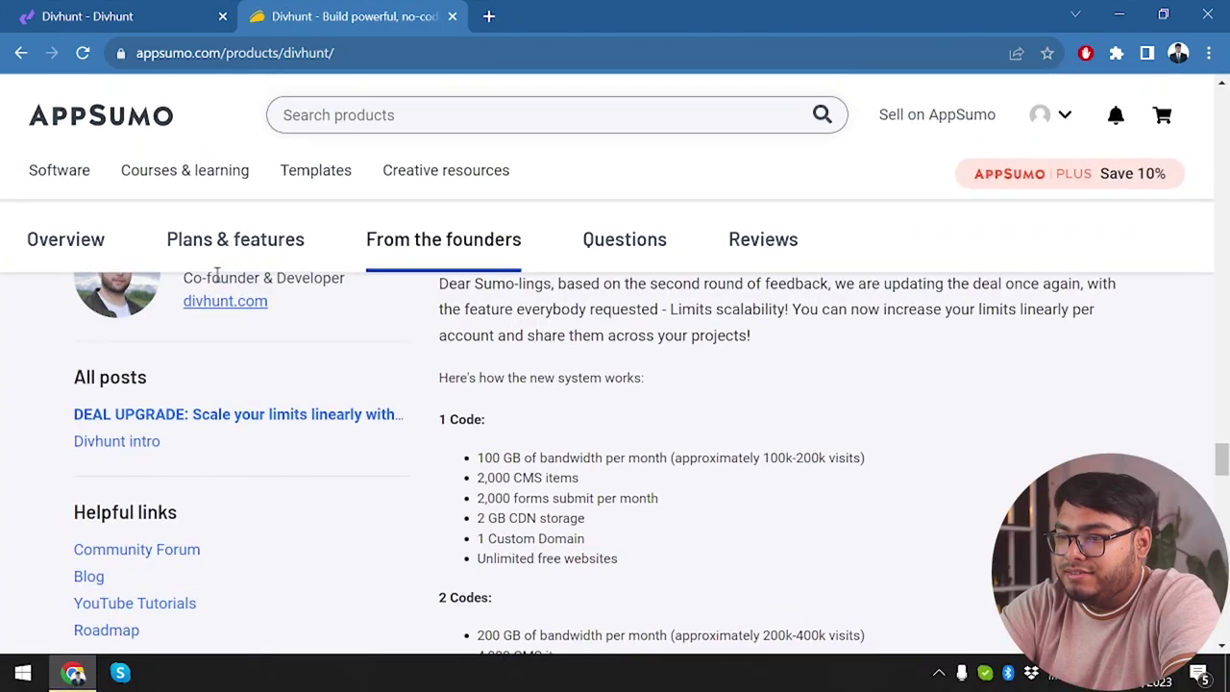
pyautogui.scroll(-2, 302, 466)
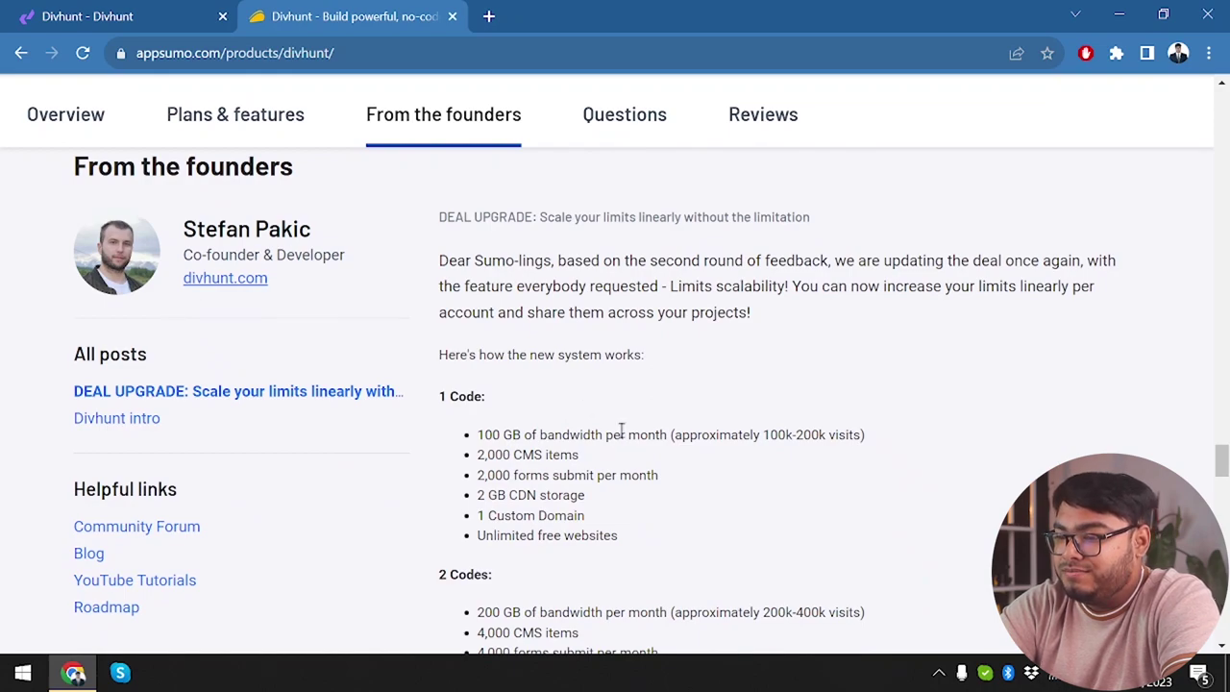
pyautogui.scroll(-2, 619, 425)
pyautogui.scroll(-5, 471, 528)
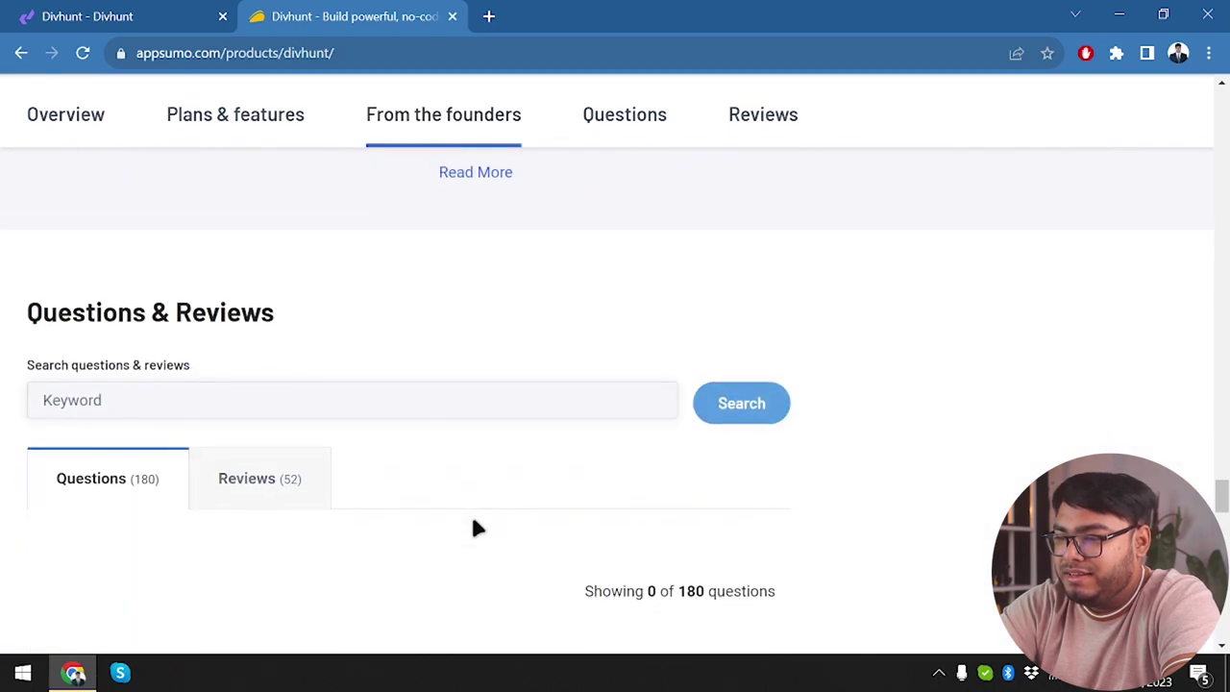
pyautogui.scroll(2, 475, 530)
pyautogui.click(466, 309)
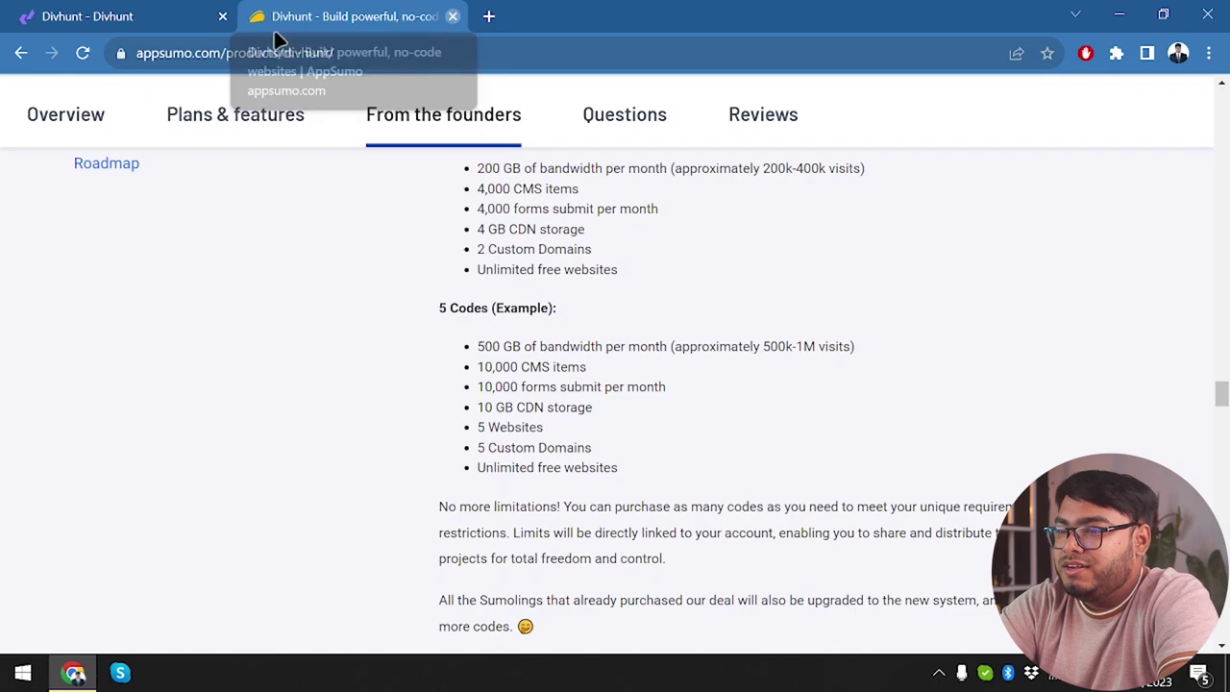
pyautogui.click(452, 17)
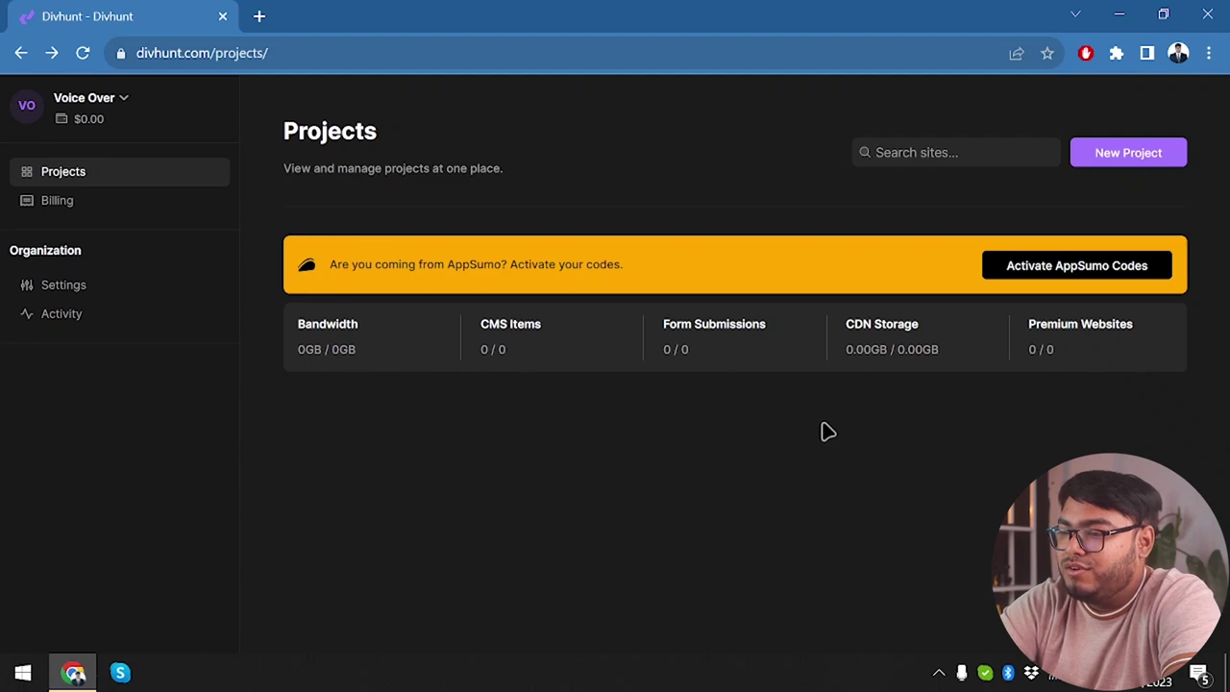
# Check the account menu, then open the organization's Billing page.
pyautogui.click(94, 100)
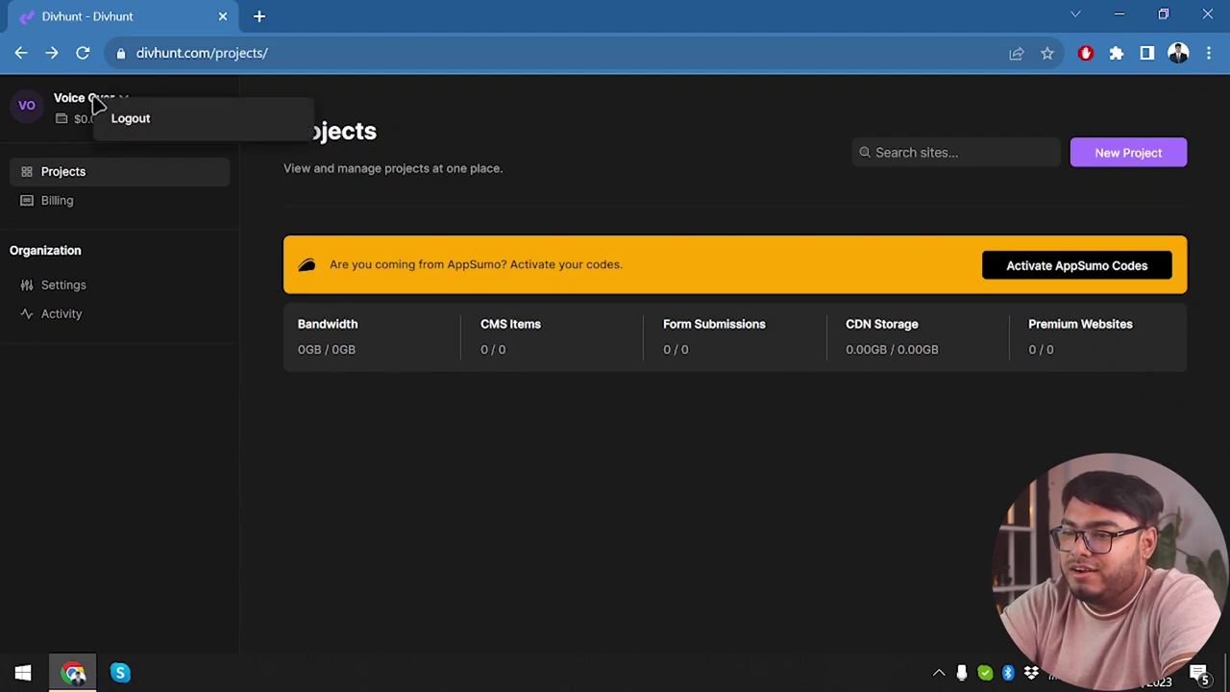
pyautogui.click(58, 117)
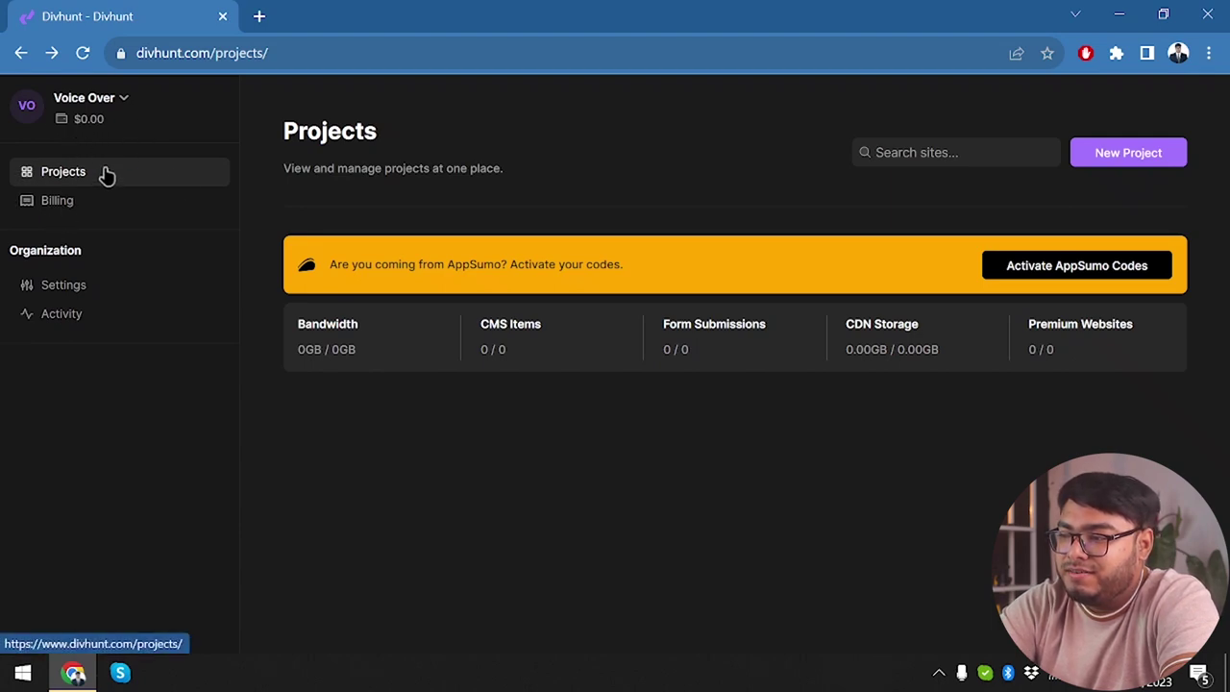
pyautogui.click(37, 203)
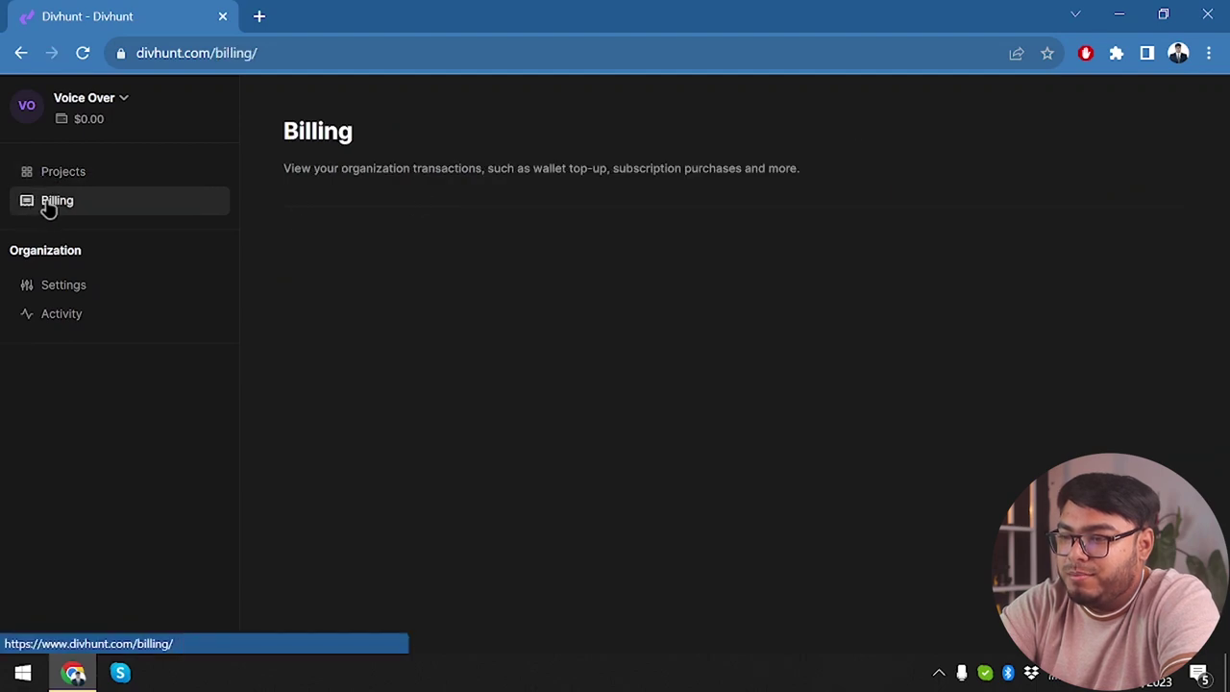
# Rename the organization to Appunbox in Settings and bring up its Activity statistics.
pyautogui.click(83, 298)
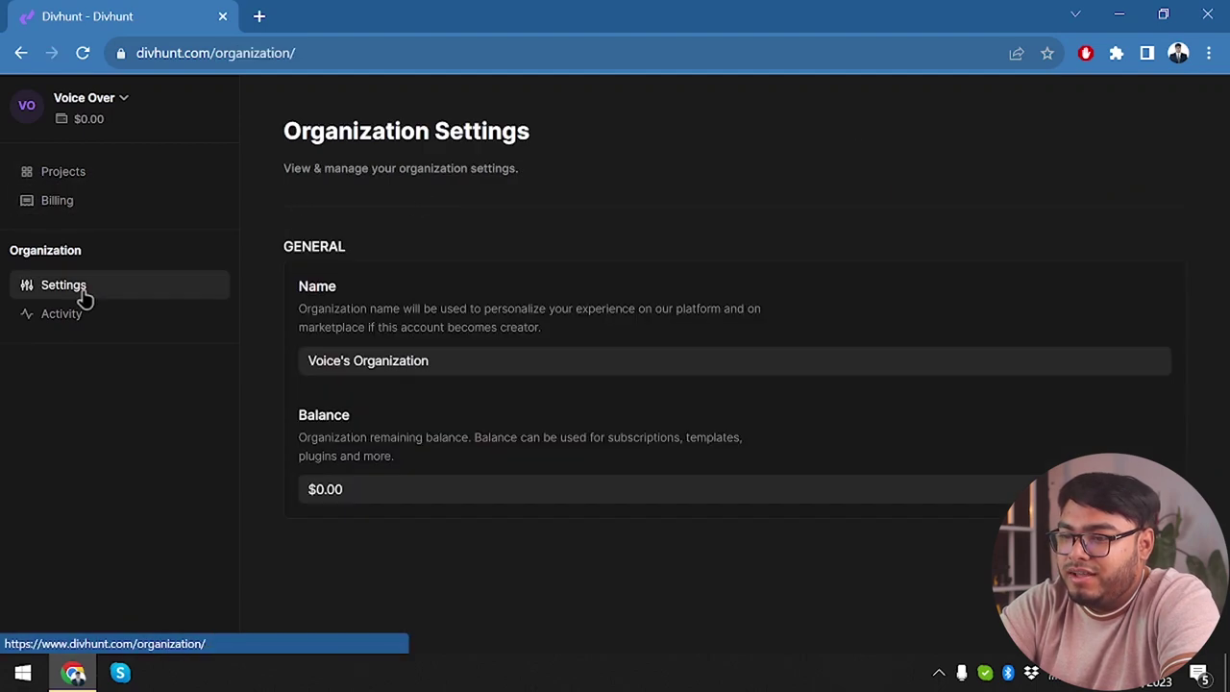
pyautogui.moveTo(585, 359); pyautogui.dragTo(144, 406)
pyautogui.write('Appunbox')
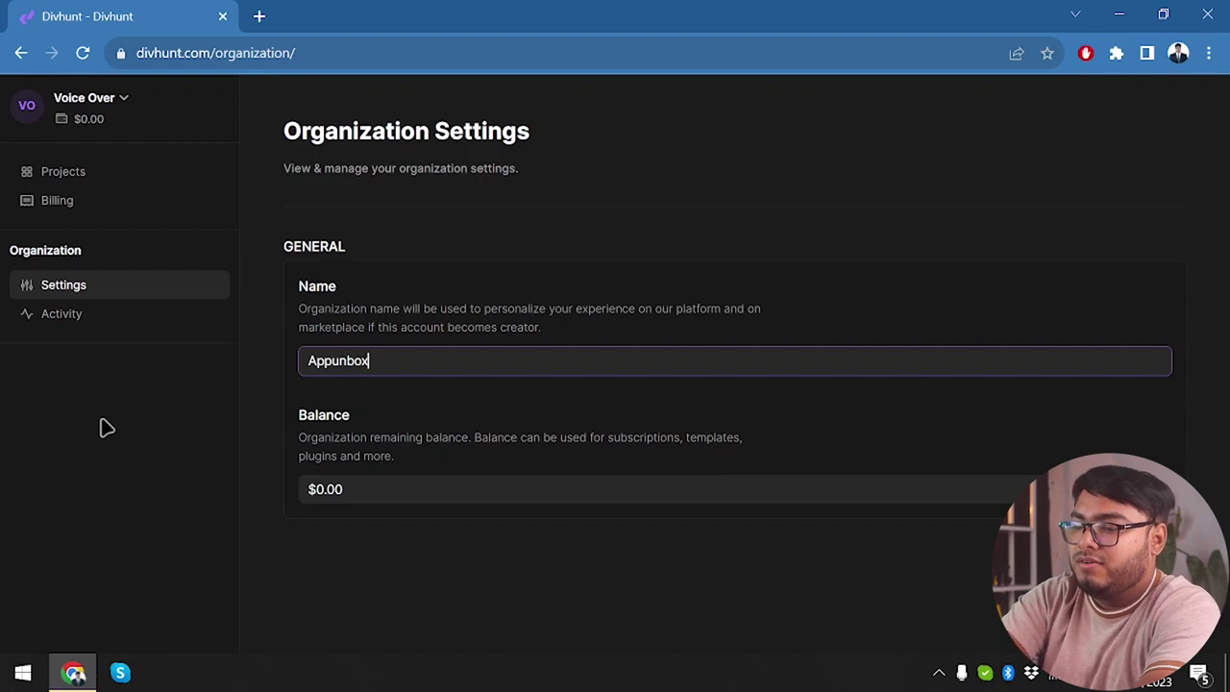
pyautogui.click(419, 496)
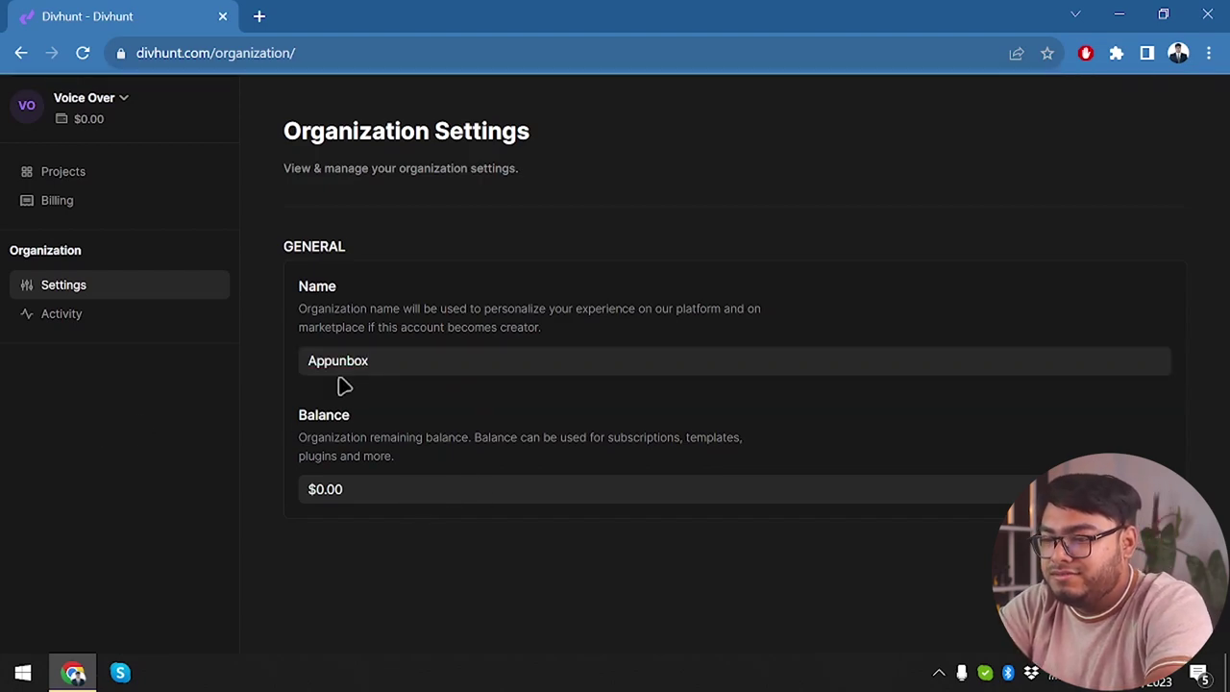
pyautogui.click(95, 315)
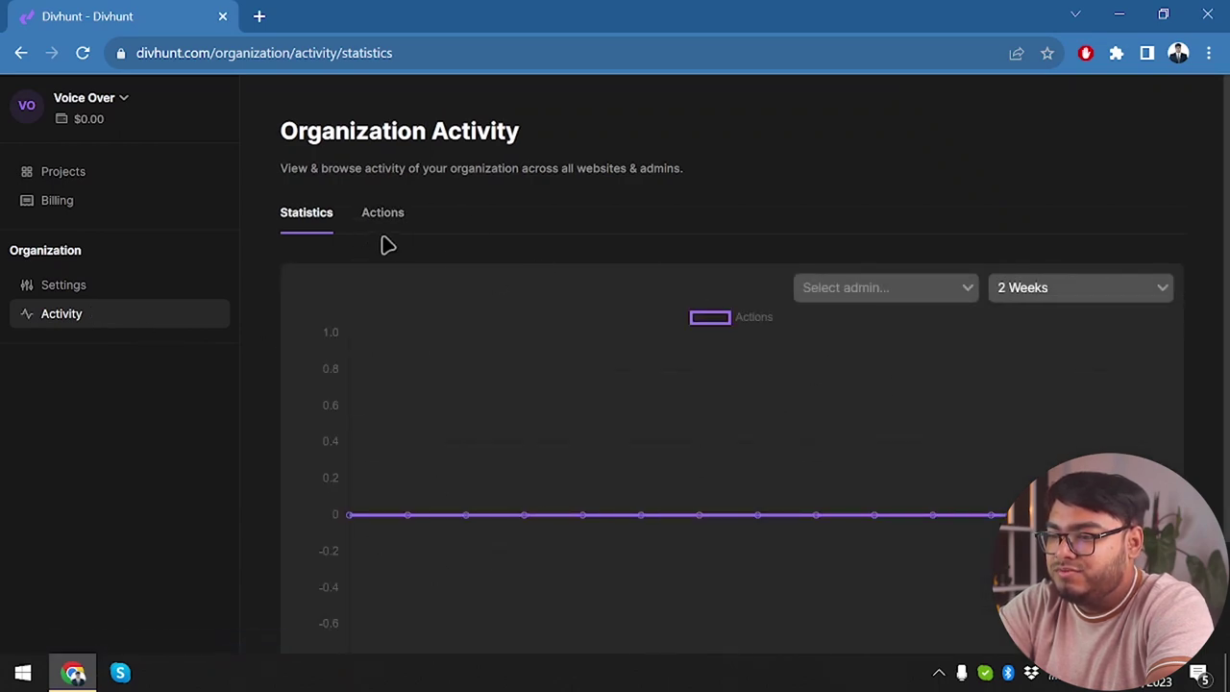
# Check the organization's Actions log and Statistics, then return to the Projects dashboard.
pyautogui.click(373, 221)
pyautogui.click(332, 212)
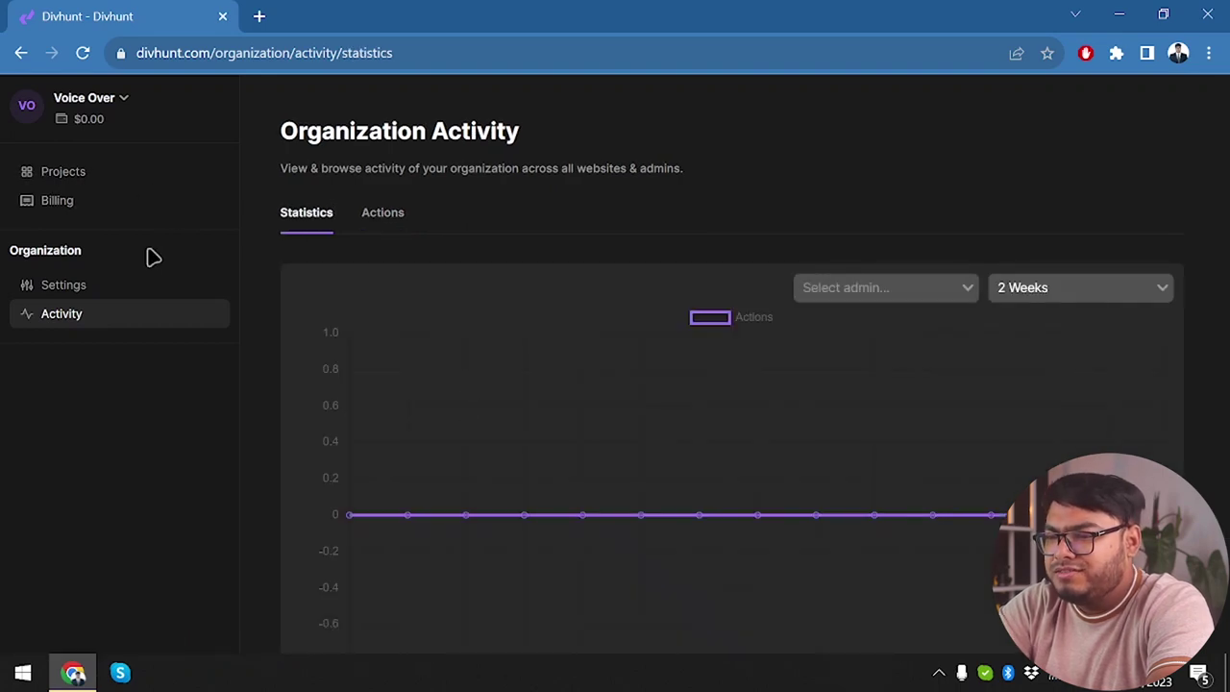
pyautogui.click(90, 180)
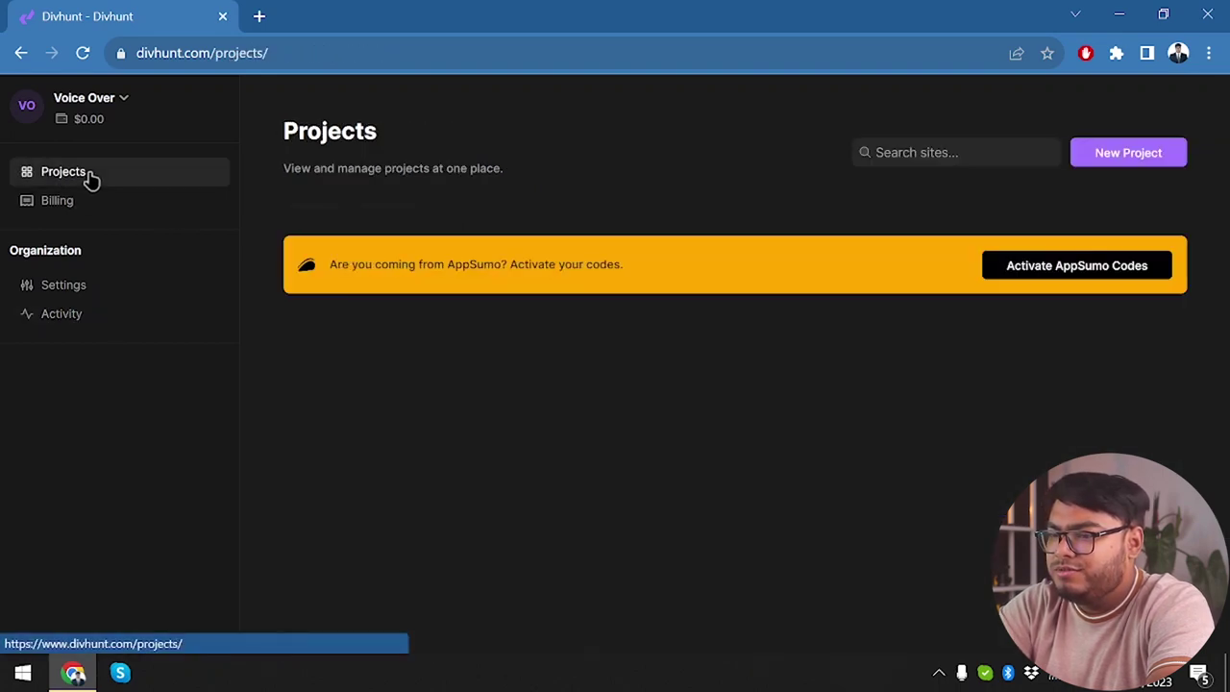
# Start a new project and browse the free templates such as Haven, Choco Heaven and Justicia.
pyautogui.click(1138, 157)
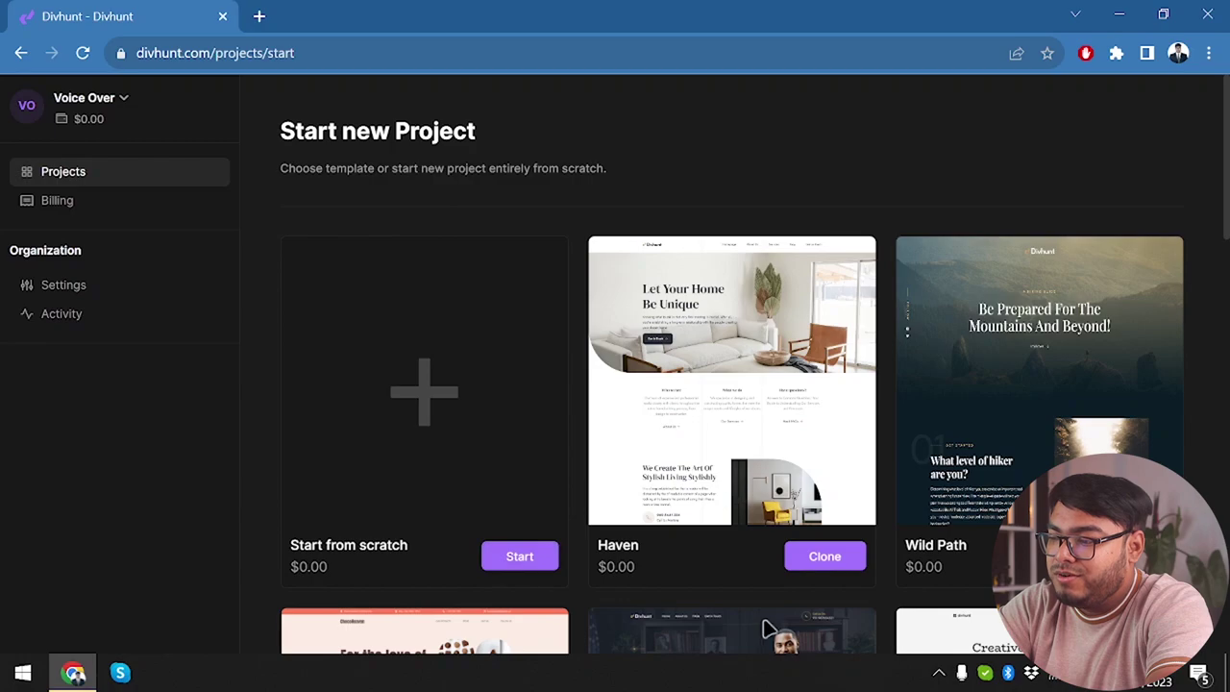
pyautogui.scroll(-15, 868, 506)
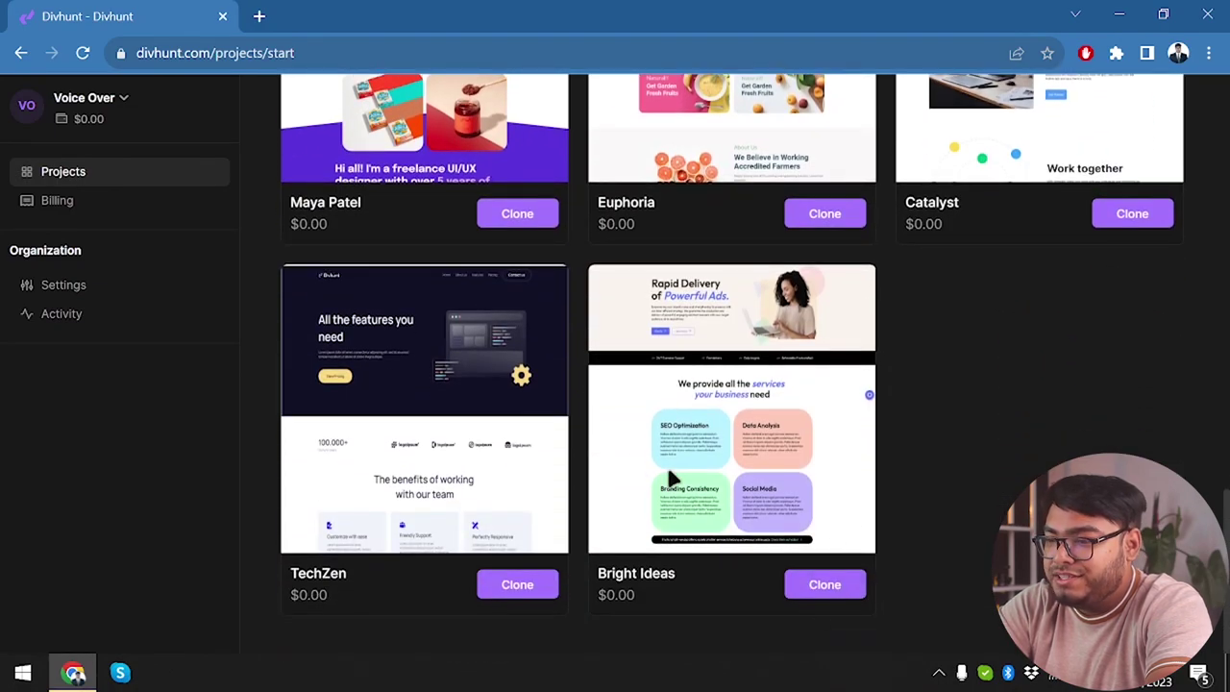
pyautogui.scroll(20, 748, 463)
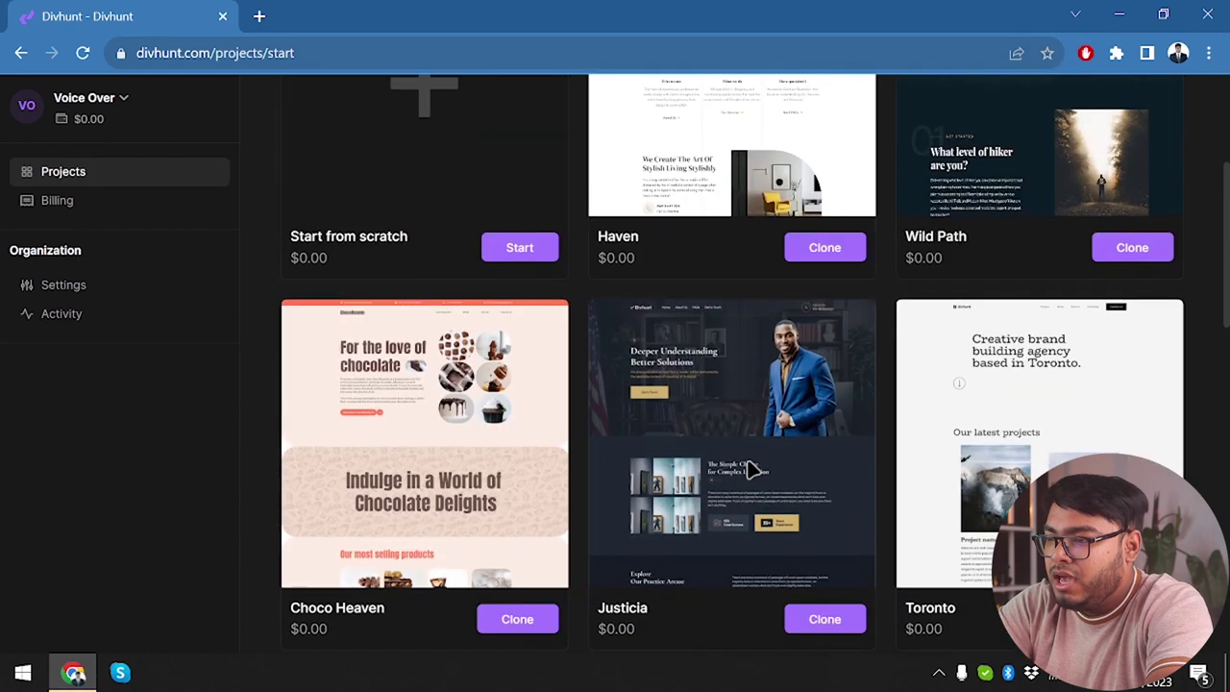
pyautogui.scroll(-1, 458, 392)
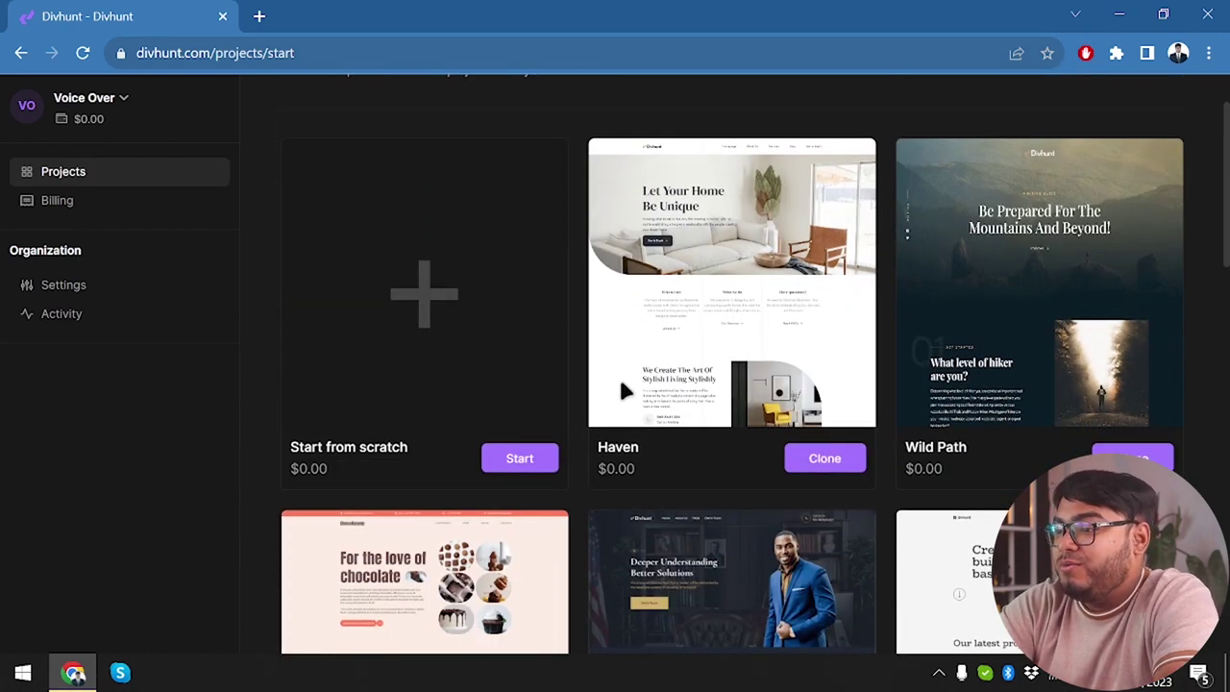
pyautogui.scroll(-1, 742, 371)
pyautogui.scroll(-12, 747, 519)
pyautogui.scroll(-5, 747, 519)
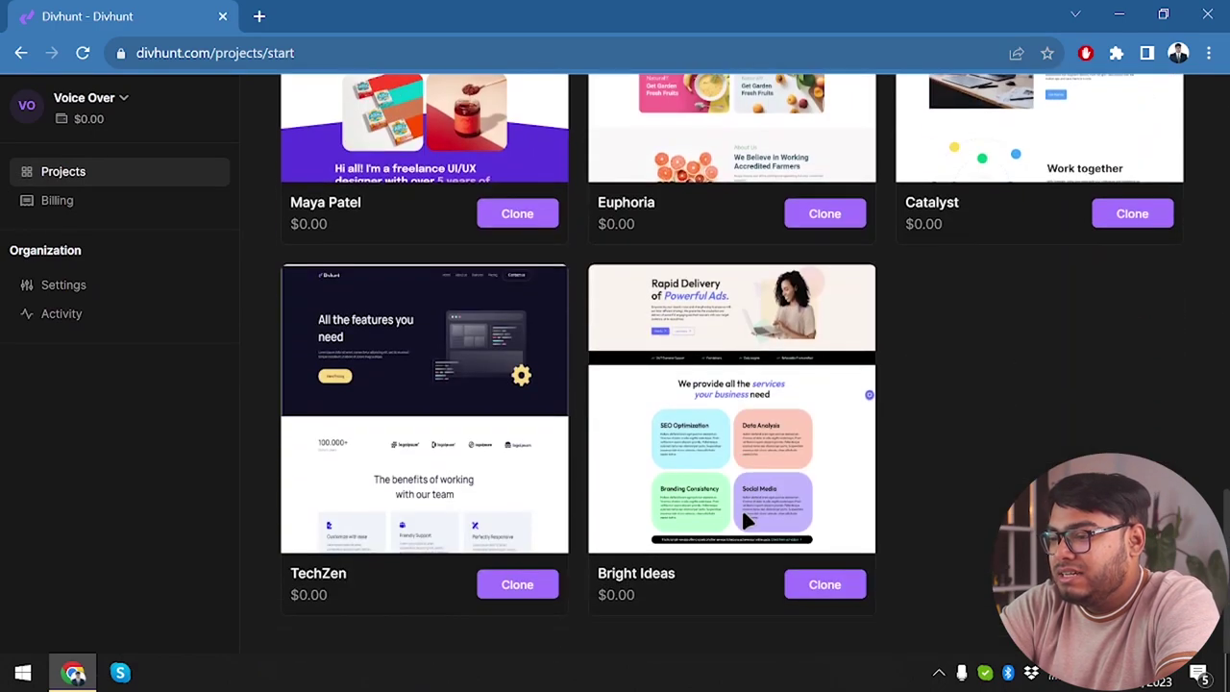
pyautogui.scroll(5, 823, 440)
pyautogui.scroll(5, 824, 440)
pyautogui.scroll(5, 584, 272)
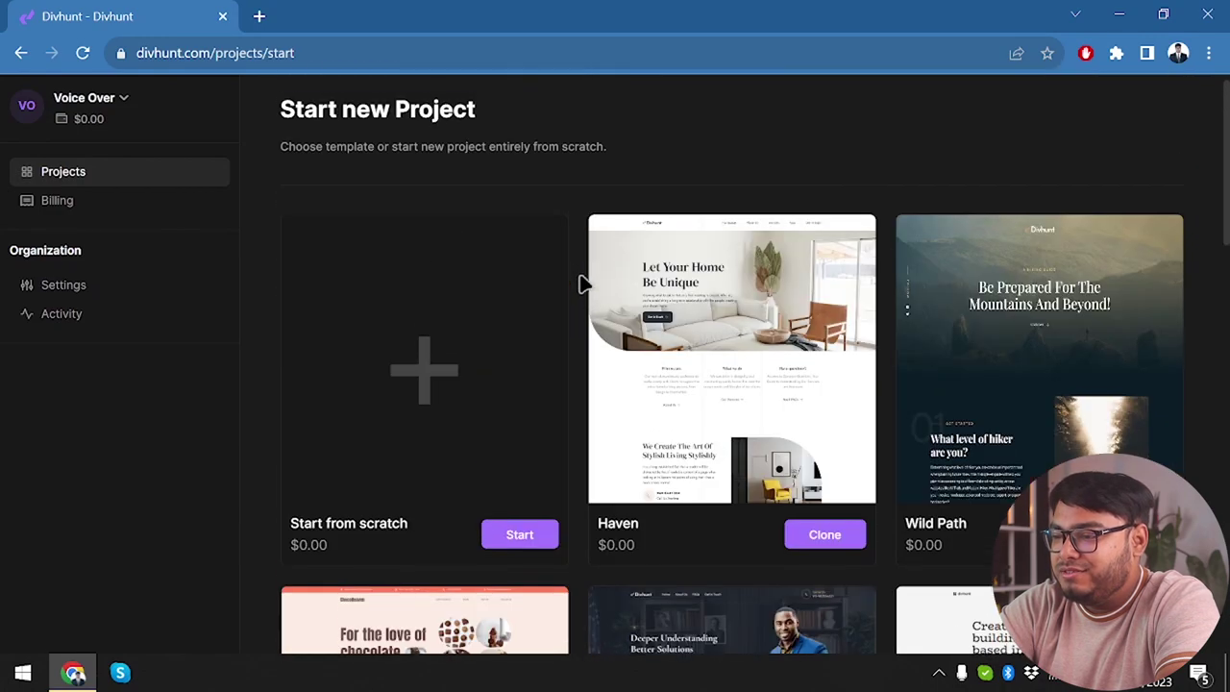
pyautogui.scroll(-4, 584, 439)
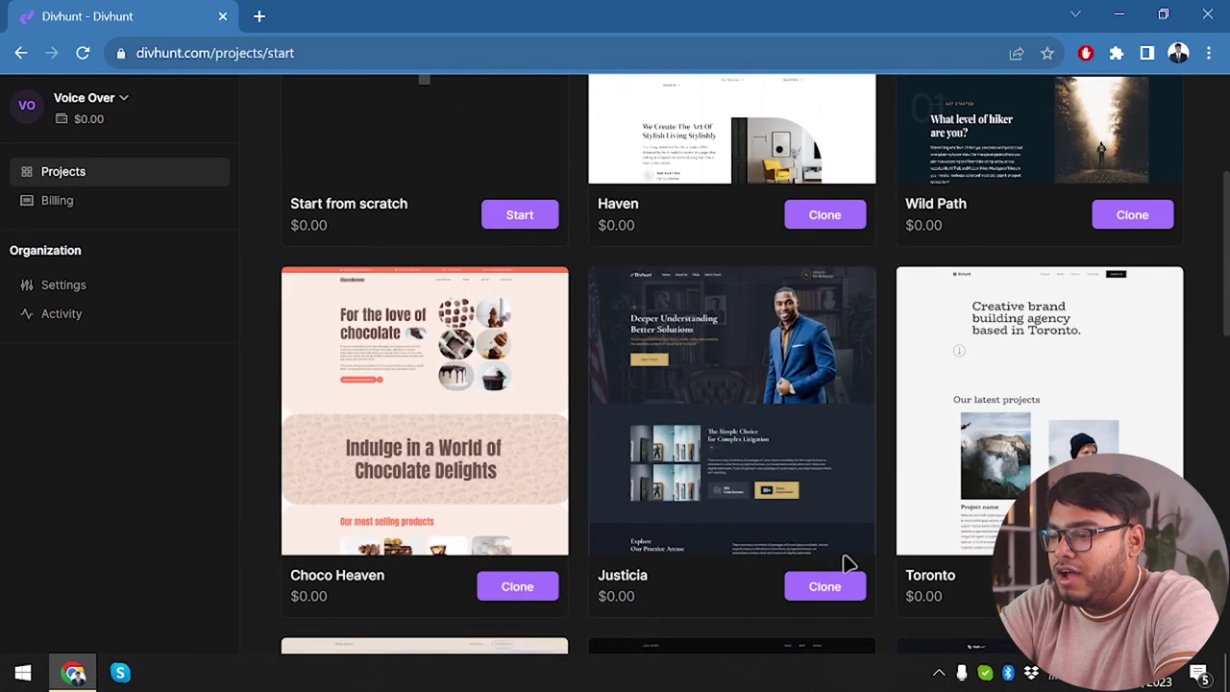
pyautogui.scroll(-5, 837, 535)
pyautogui.scroll(-4, 509, 530)
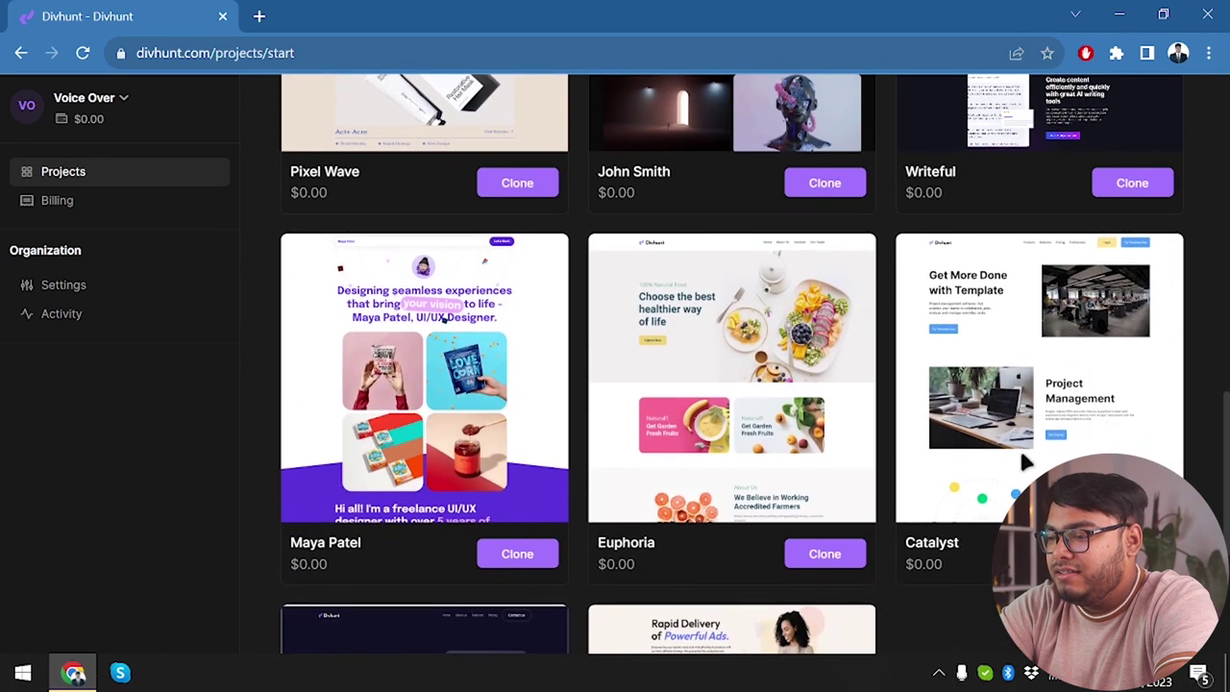
pyautogui.scroll(-2, 734, 588)
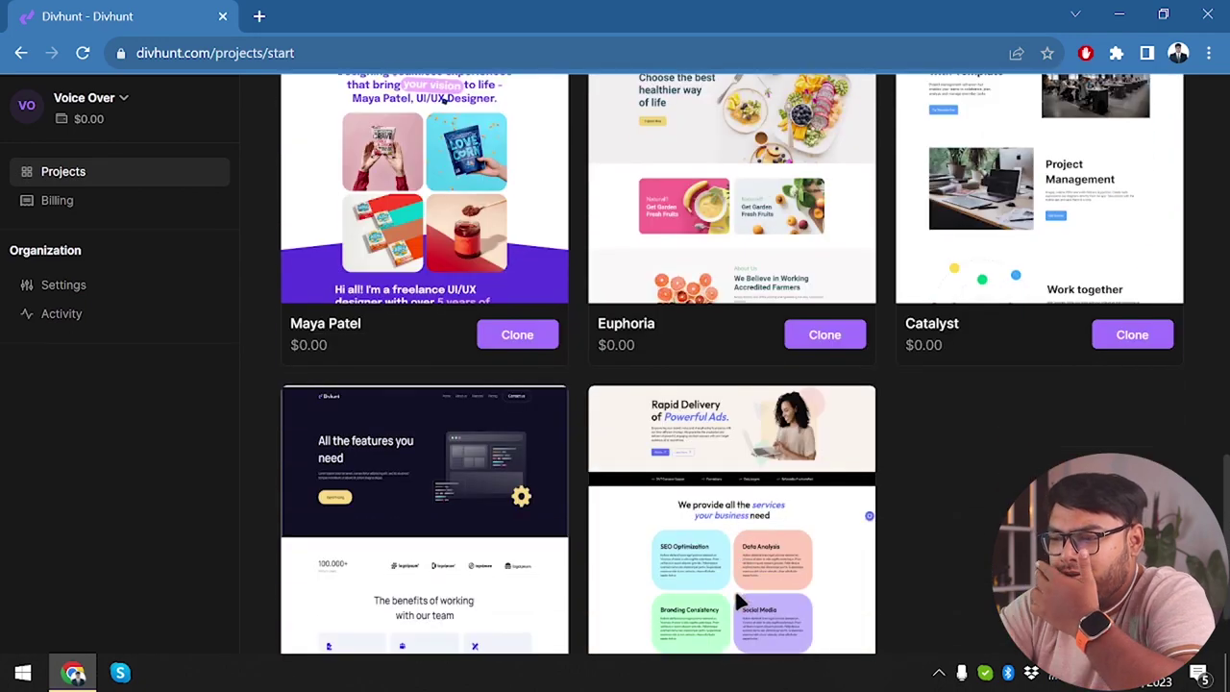
pyautogui.scroll(2, 736, 598)
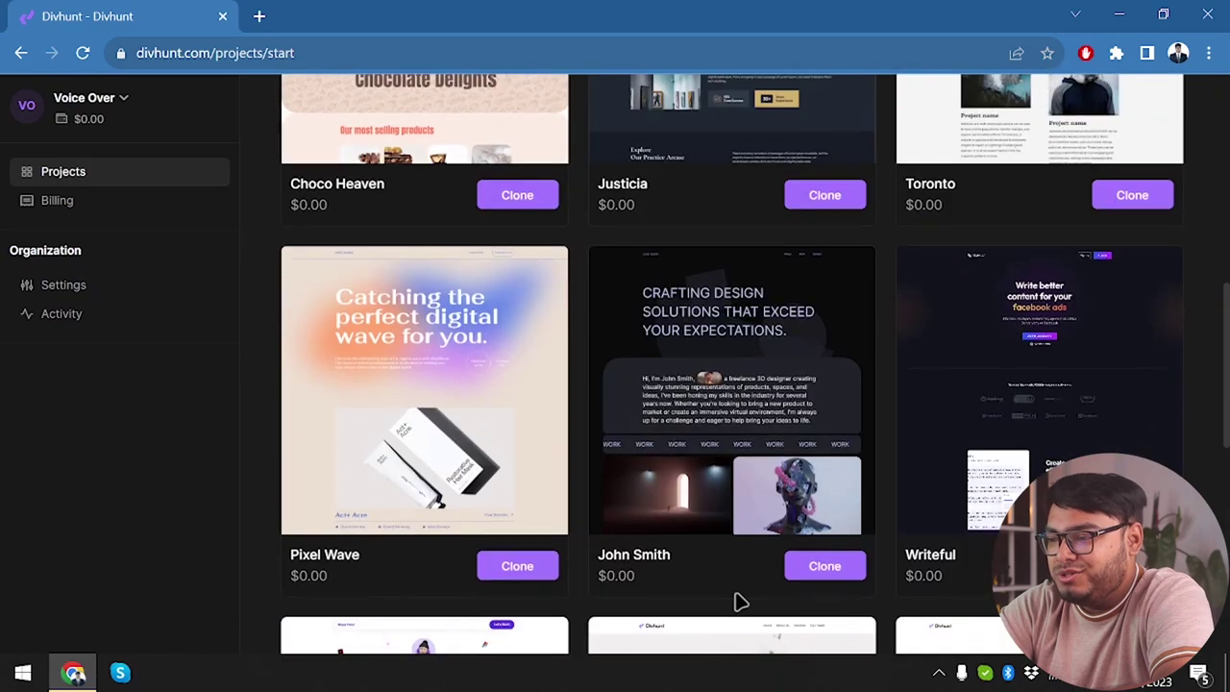
pyautogui.scroll(7, 740, 602)
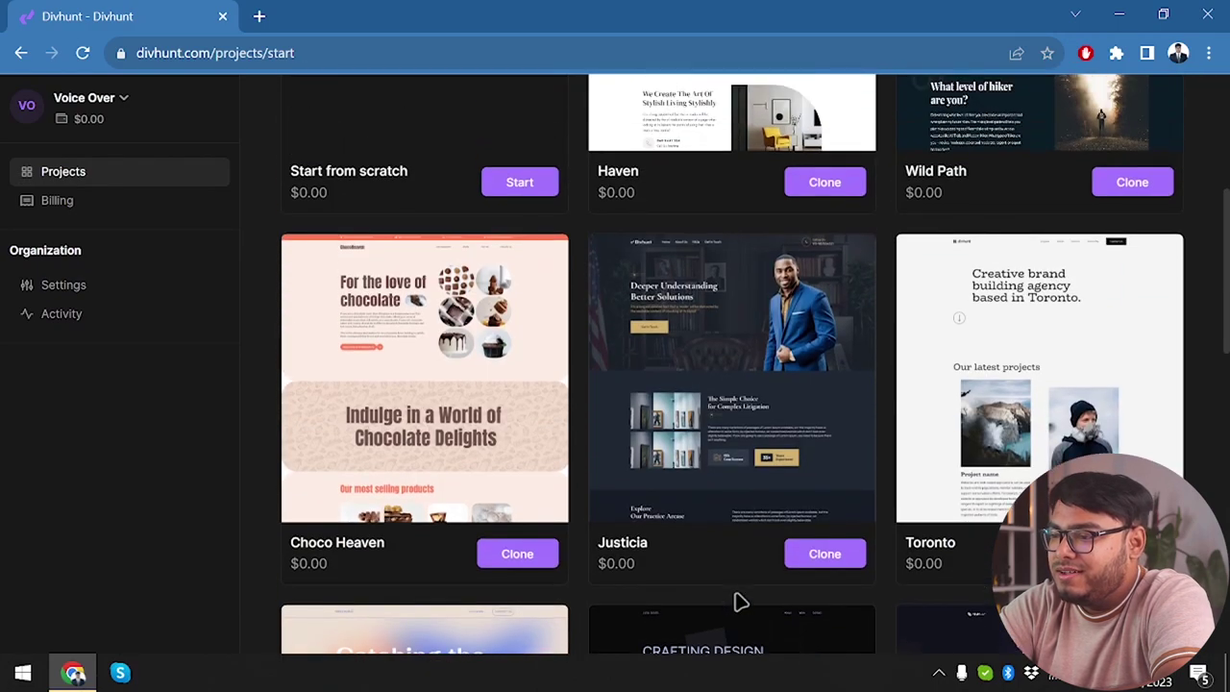
pyautogui.scroll(-3, 740, 601)
pyautogui.scroll(3, 845, 518)
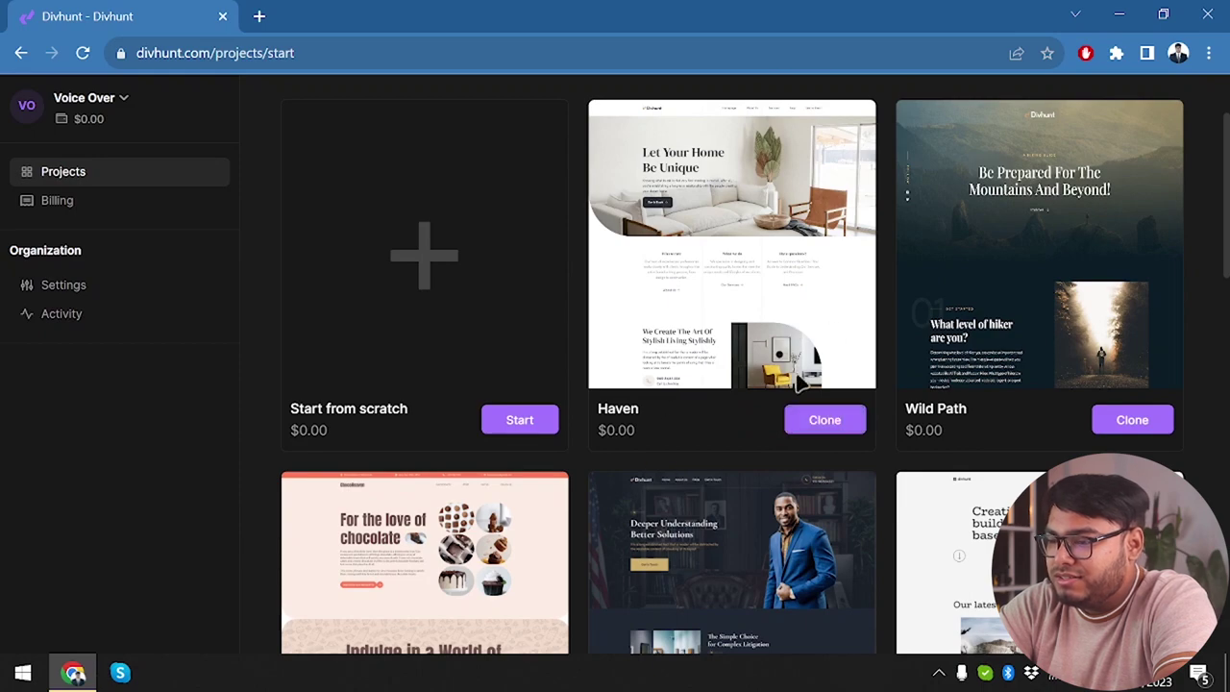
pyautogui.scroll(-3, 793, 383)
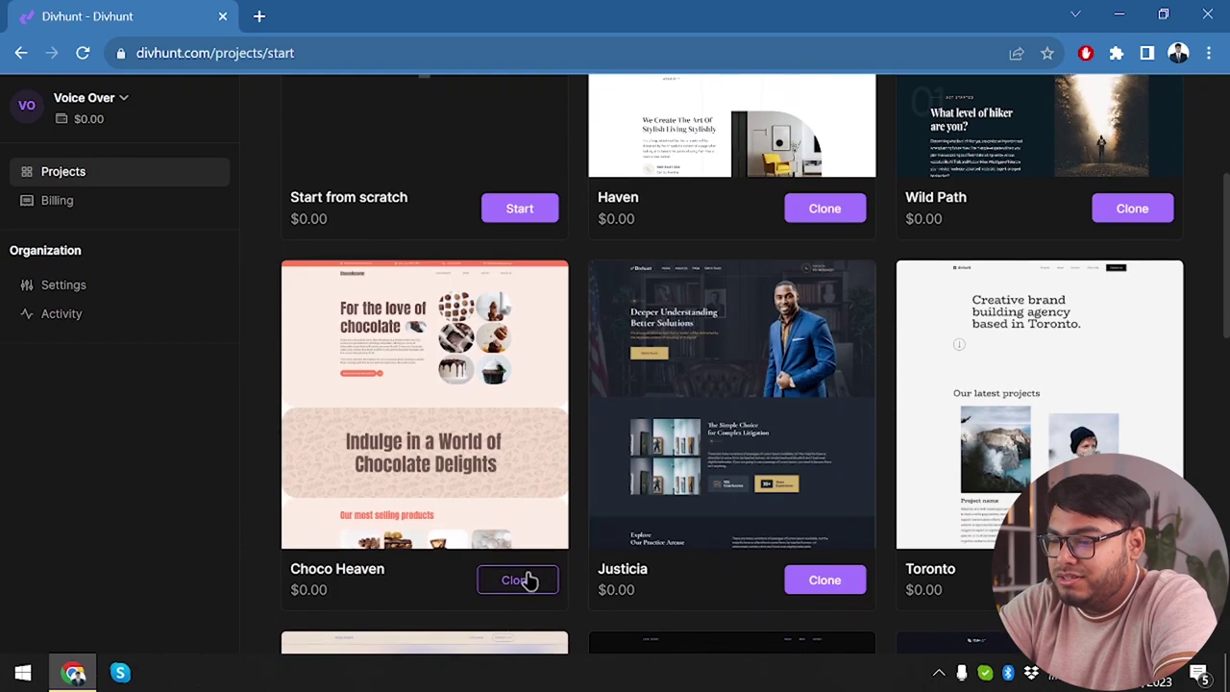
# Clone the Choco Heaven template as project 'Choco Heaven' and review its Free $0.00/mo subscription.
pyautogui.click(519, 581)
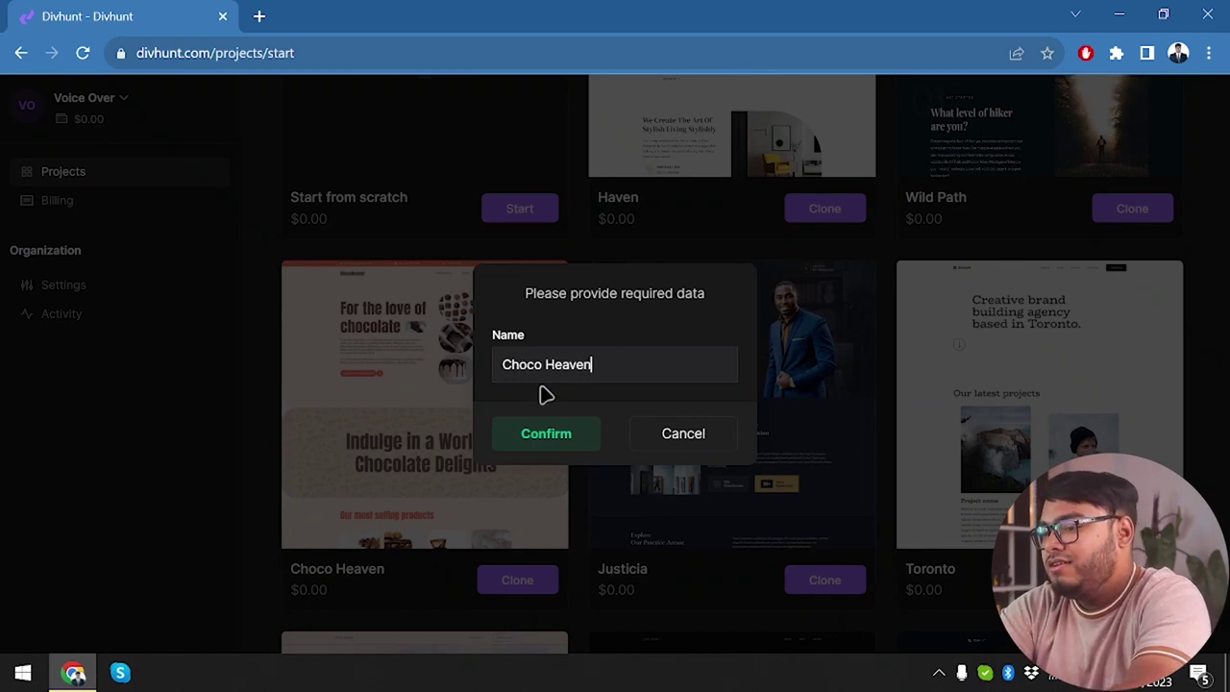
pyautogui.click(548, 431)
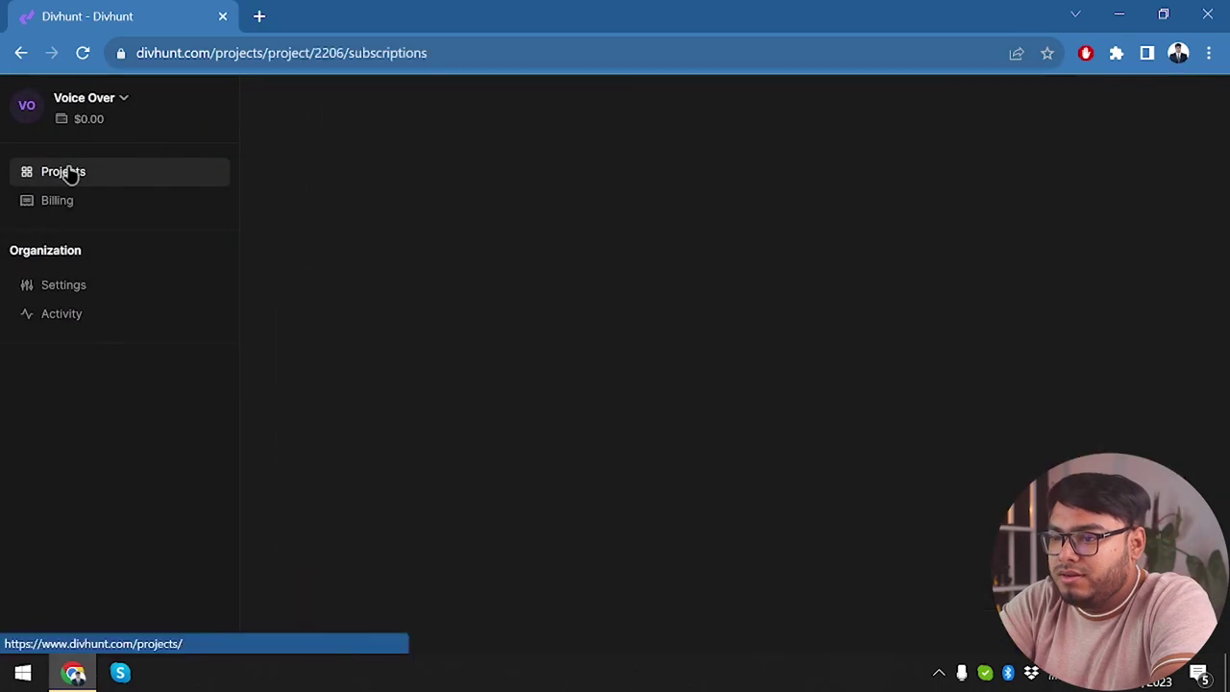
pyautogui.scroll(-1, 532, 468)
pyautogui.scroll(1, 531, 468)
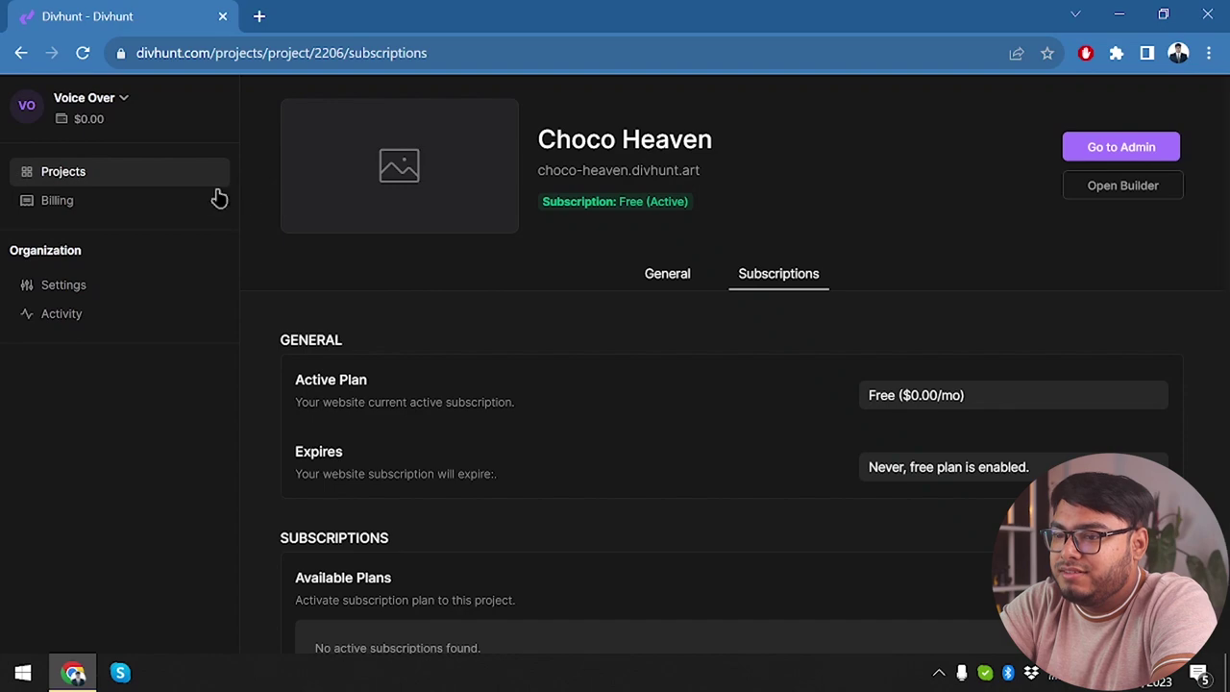
pyautogui.moveTo(577, 201); pyautogui.dragTo(673, 201)
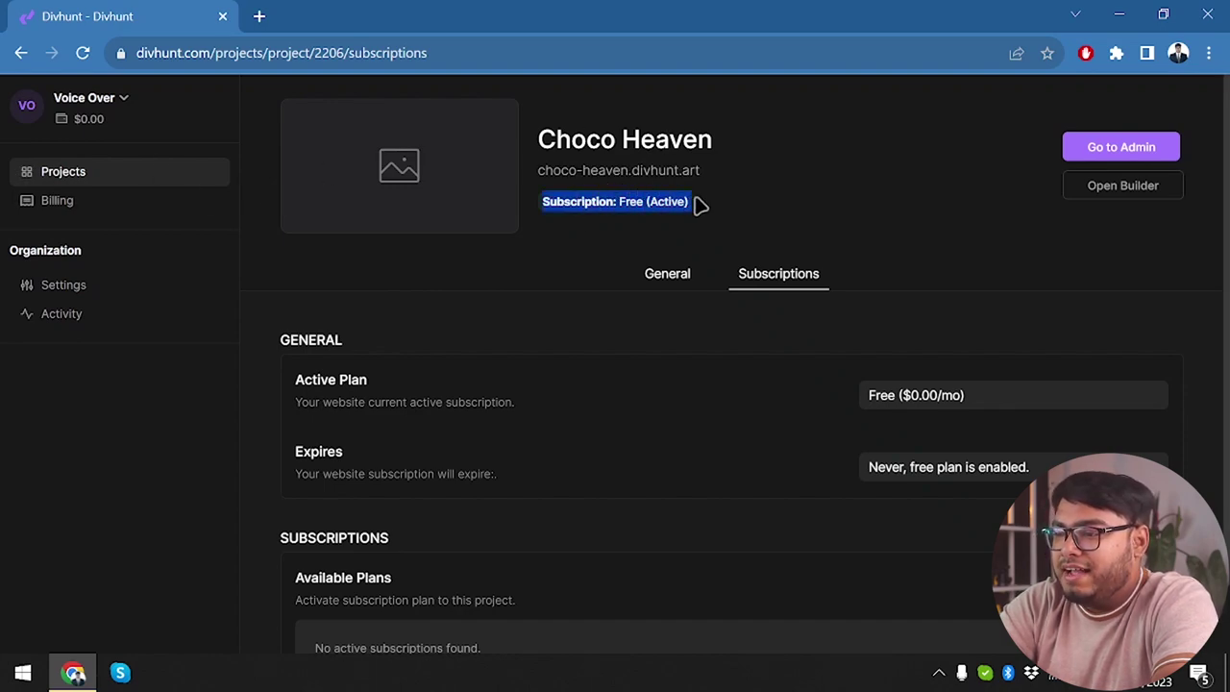
pyautogui.click(591, 198)
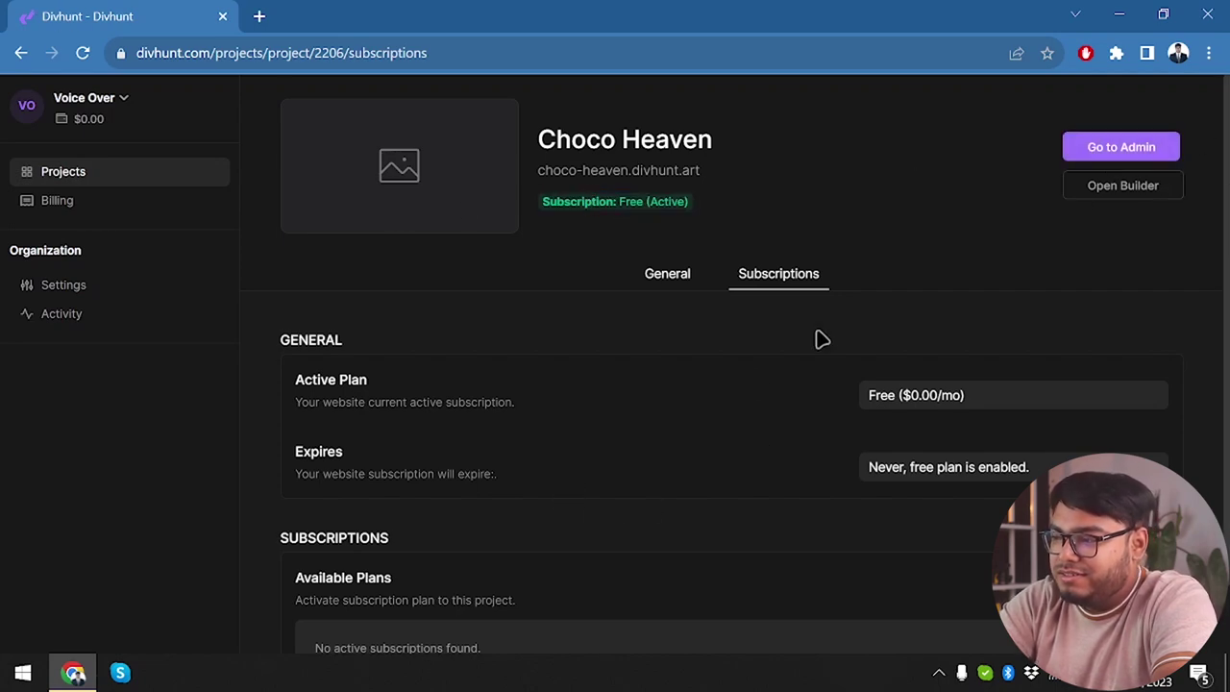
# Go to the Choco Heaven admin Settings and scroll through General, Media and Advanced options.
pyautogui.click(1093, 158)
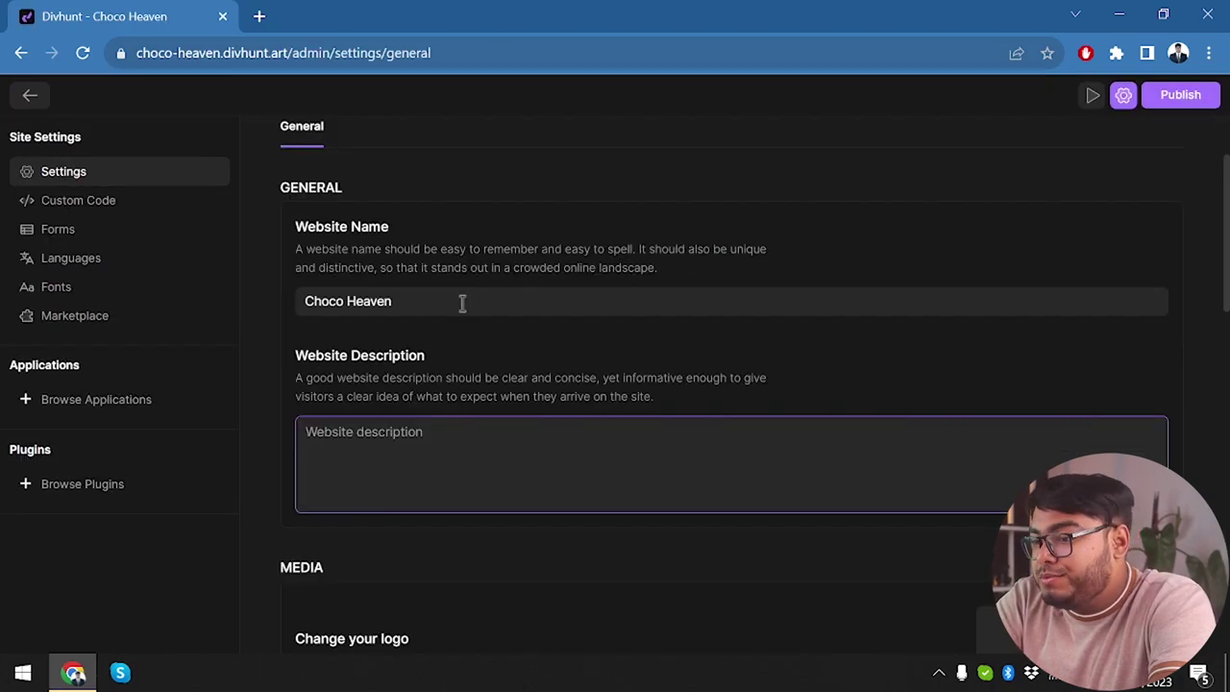
pyautogui.click(556, 437)
pyautogui.scroll(-3, 534, 471)
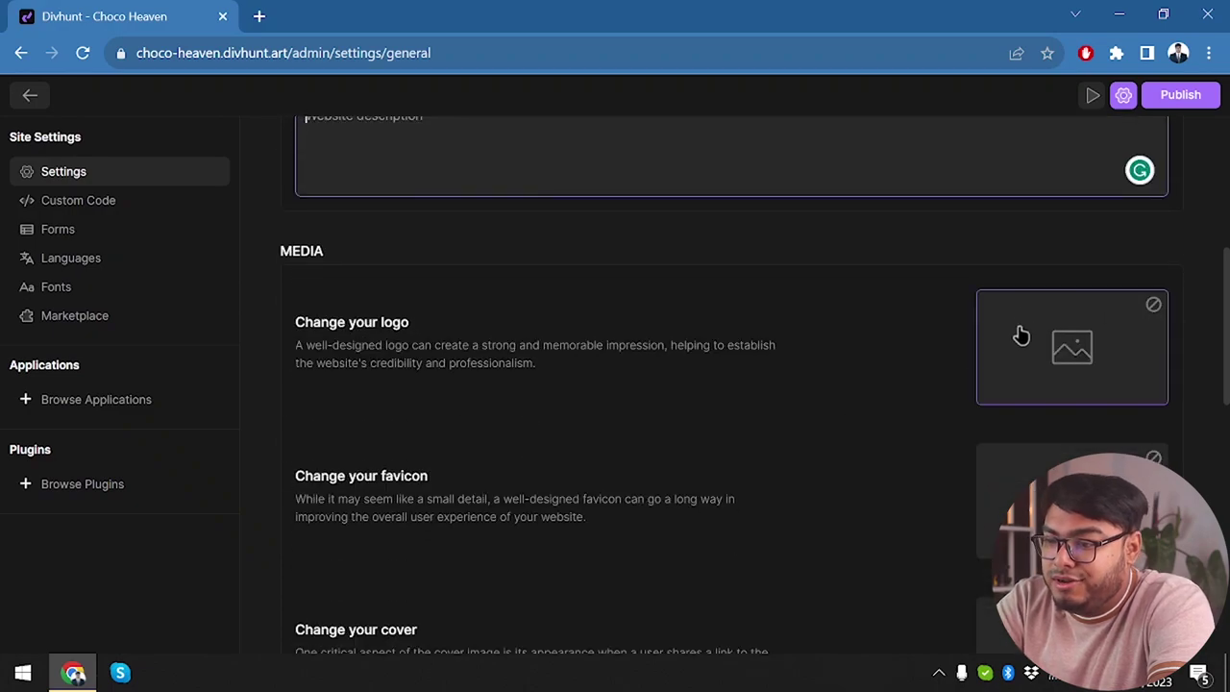
pyautogui.scroll(-2, 920, 524)
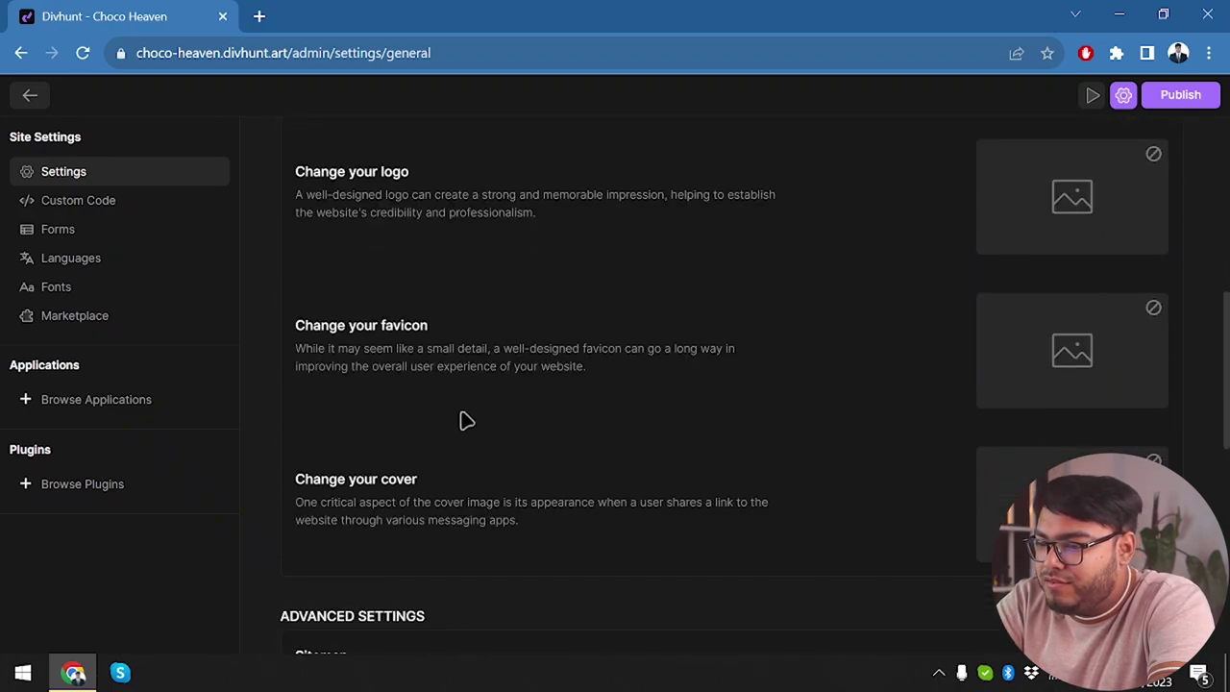
pyautogui.scroll(-2, 433, 452)
pyautogui.scroll(-2, 1016, 428)
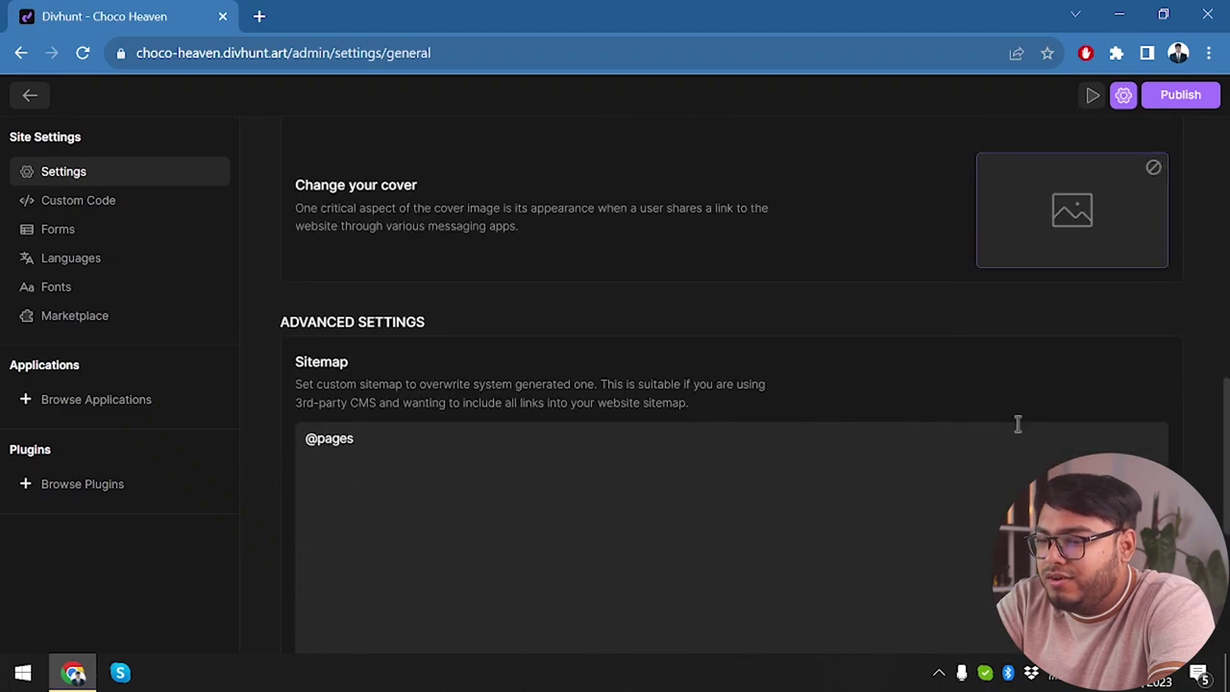
pyautogui.scroll(-3, 385, 475)
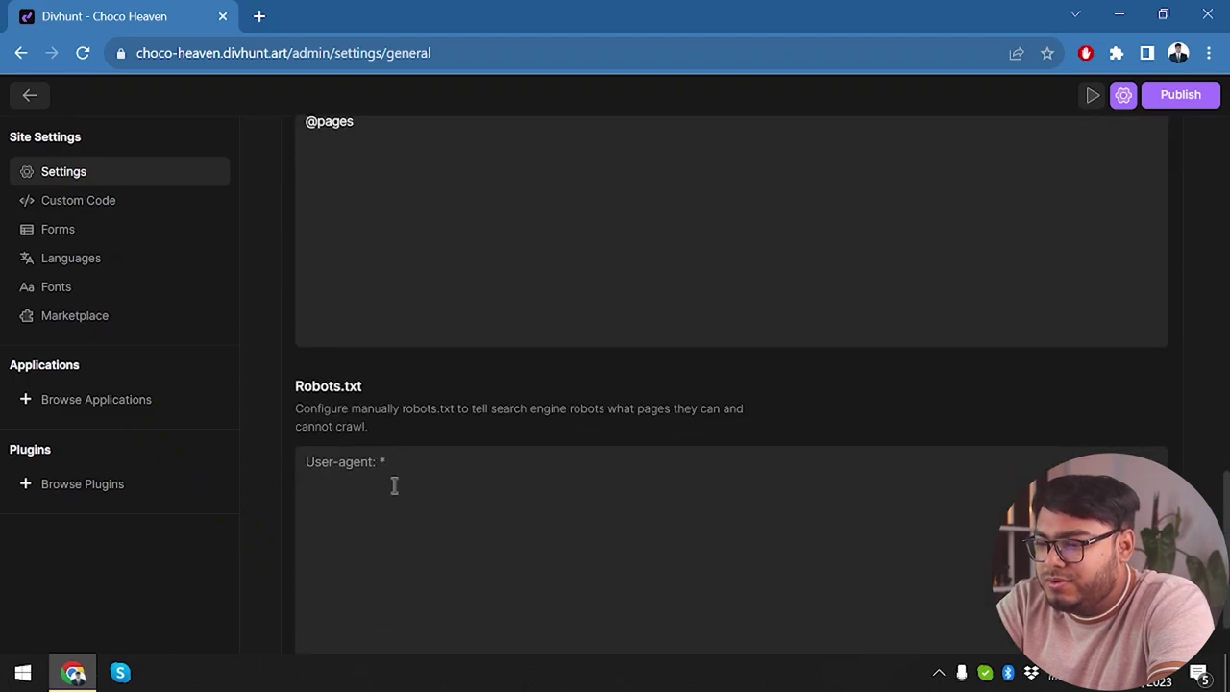
pyautogui.scroll(1, 421, 144)
pyautogui.scroll(1, 380, 341)
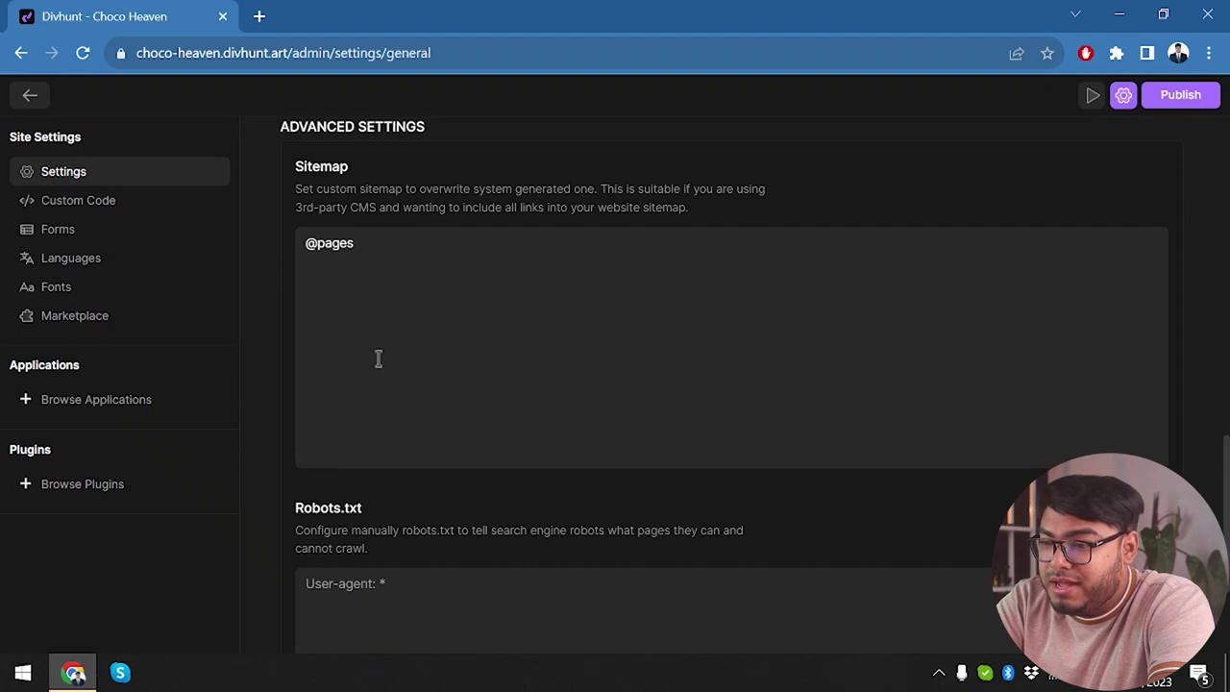
pyautogui.scroll(-2, 377, 358)
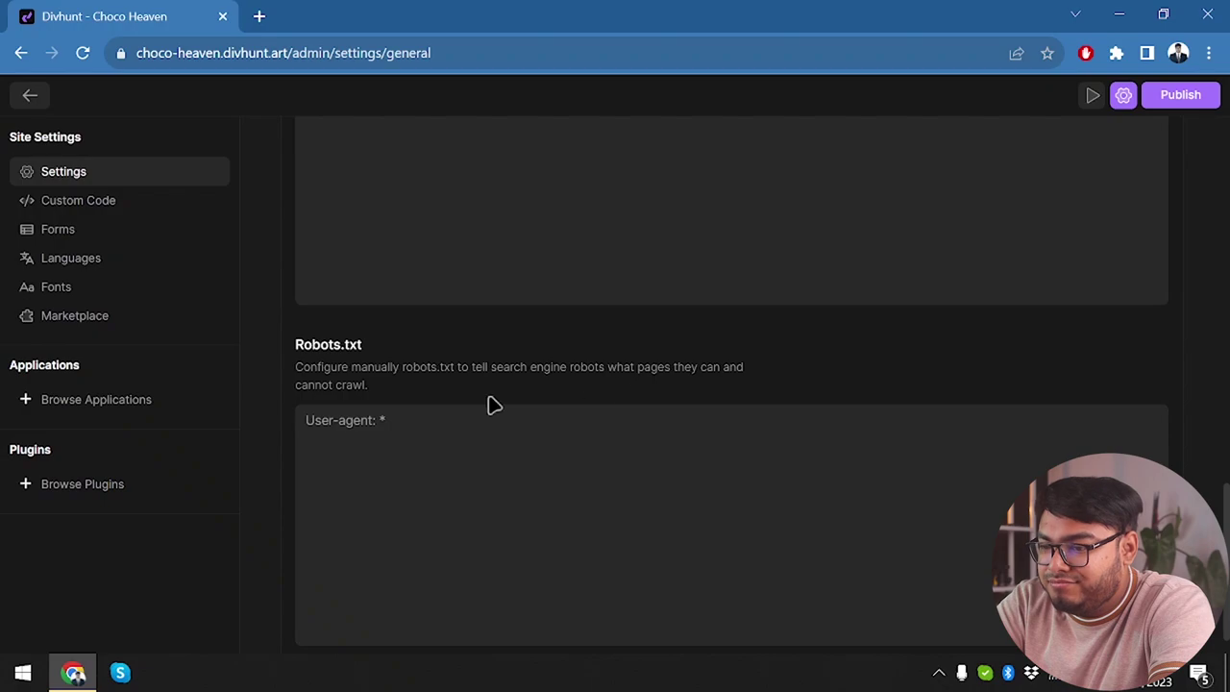
pyautogui.scroll(10, 490, 404)
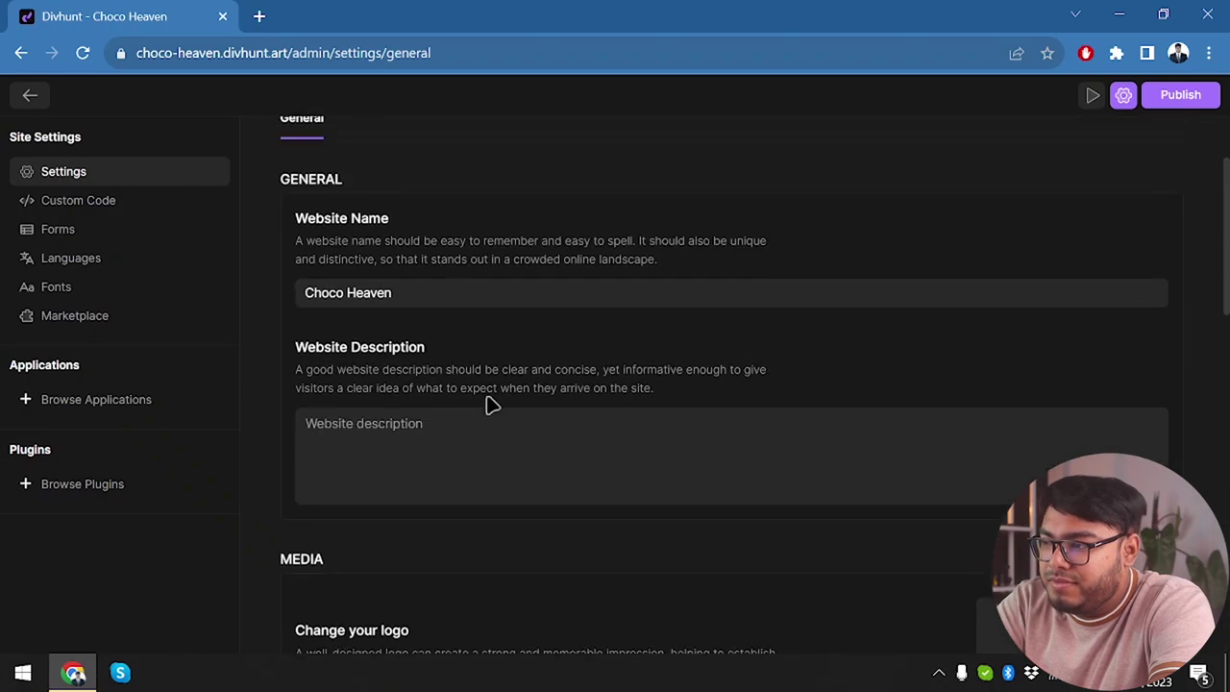
pyautogui.scroll(2, 490, 404)
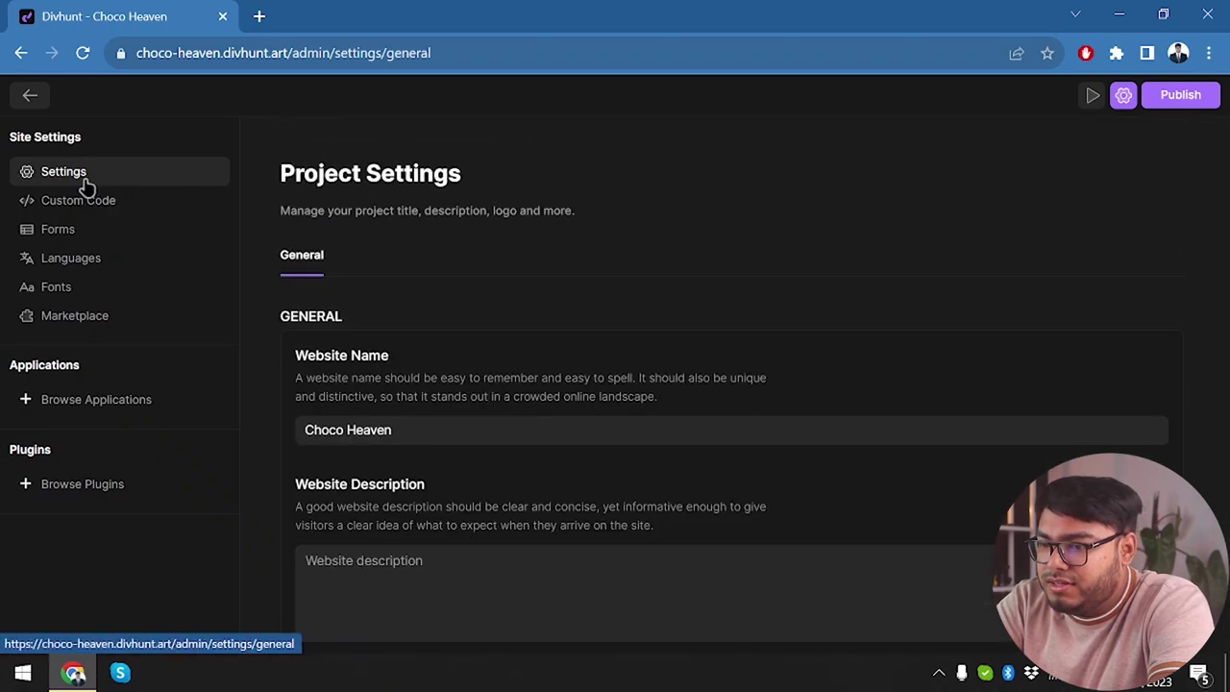
# Look through the site's custom code sections: Head Start, Head End and Body End.
pyautogui.click(64, 198)
pyautogui.click(382, 134)
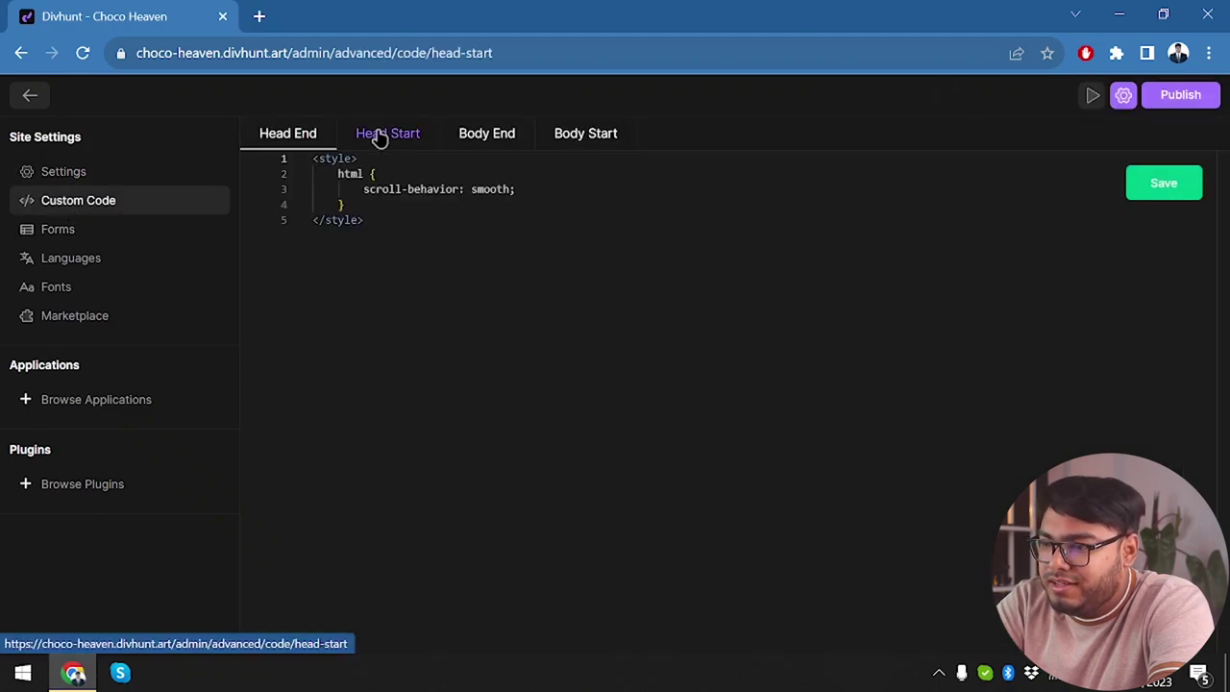
pyautogui.click(278, 135)
pyautogui.click(486, 134)
pyautogui.click(387, 133)
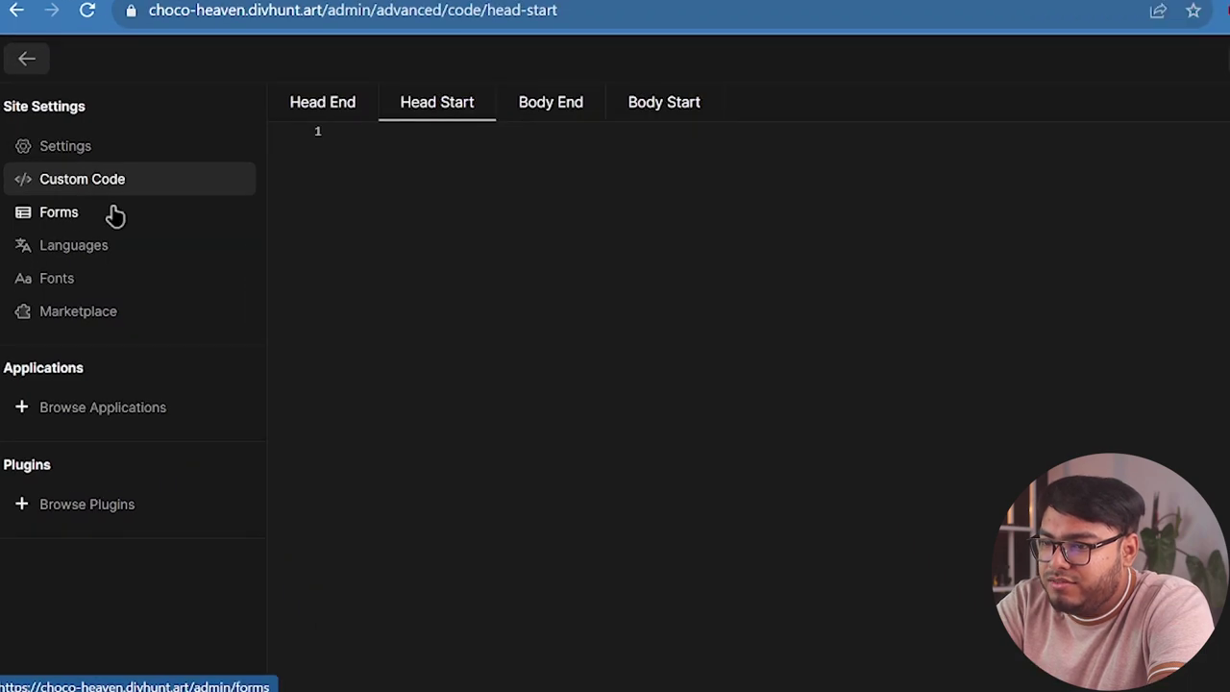
# Check the Forms, Language, Fonts and Marketplace settings, then go back to the builder.
pyautogui.click(113, 213)
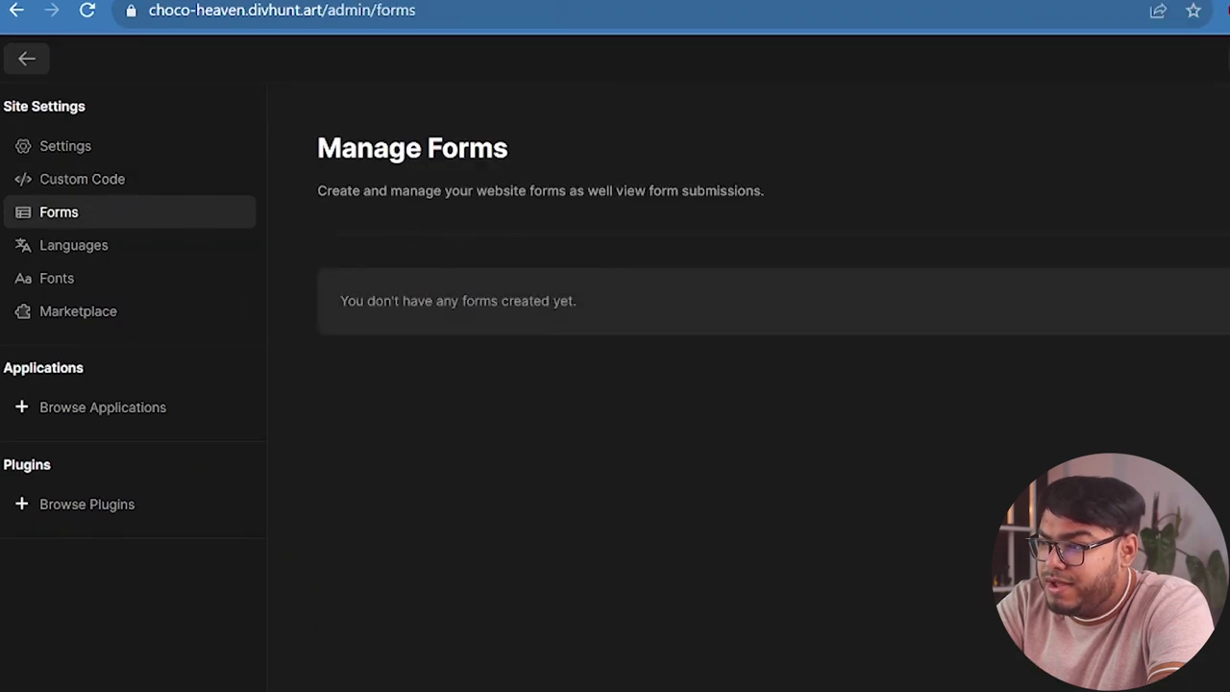
pyautogui.click(115, 252)
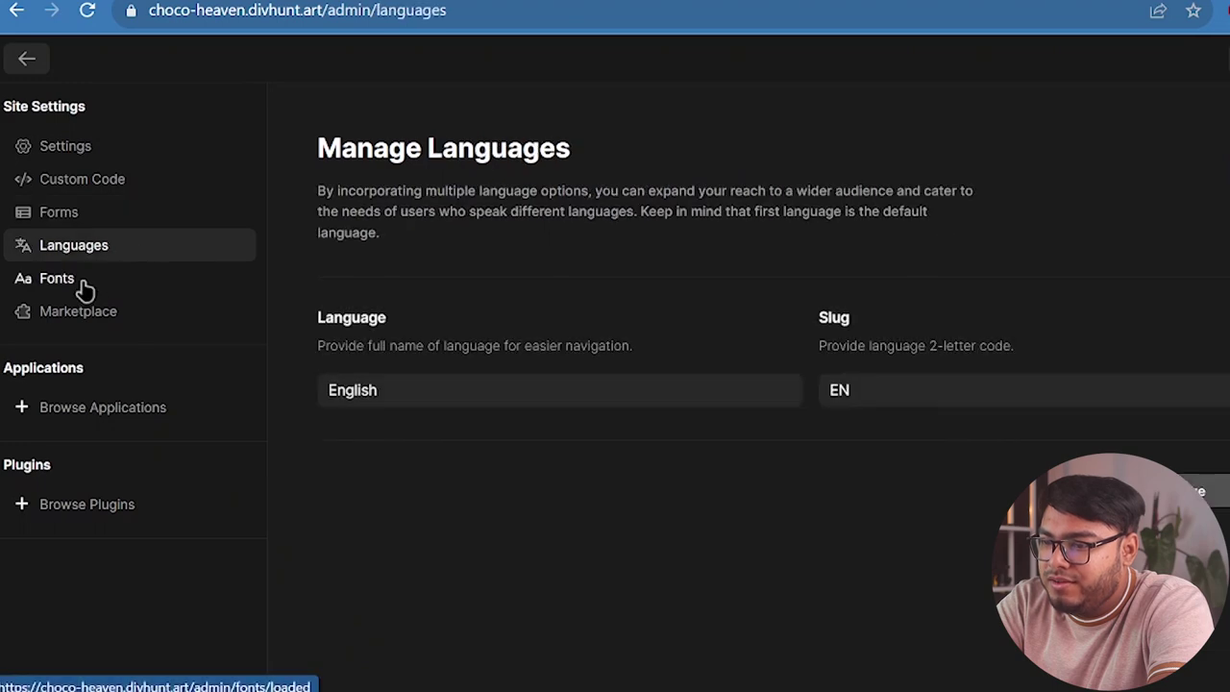
pyautogui.click(85, 288)
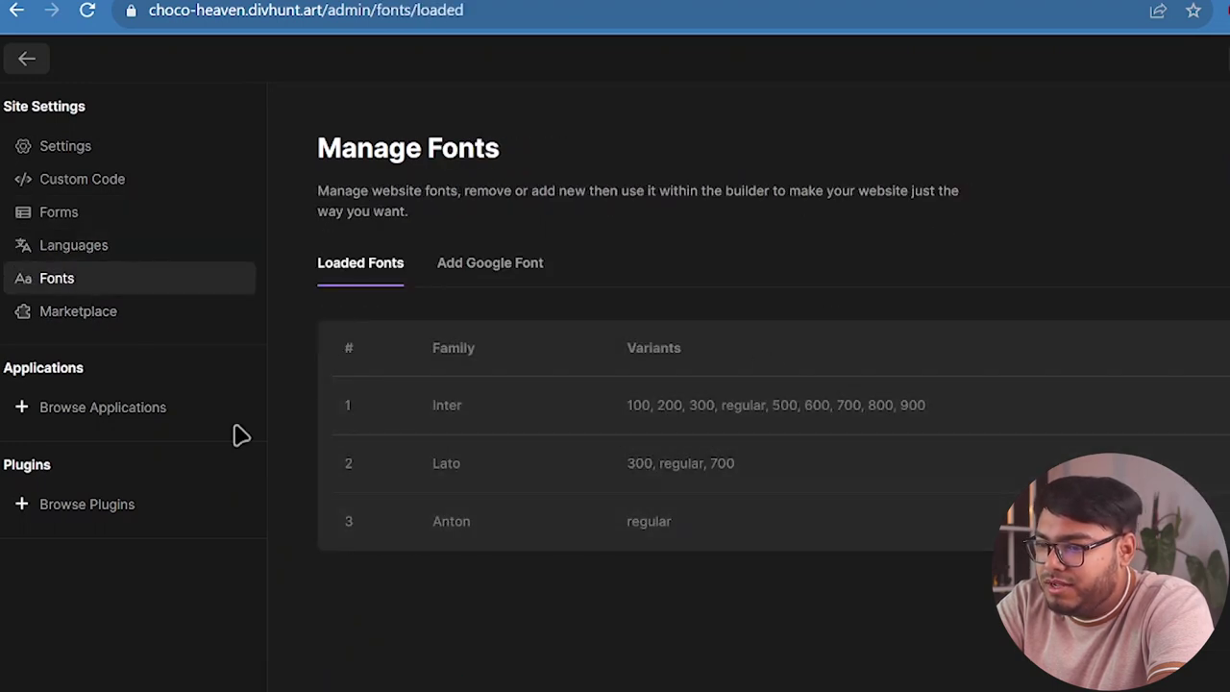
pyautogui.click(85, 311)
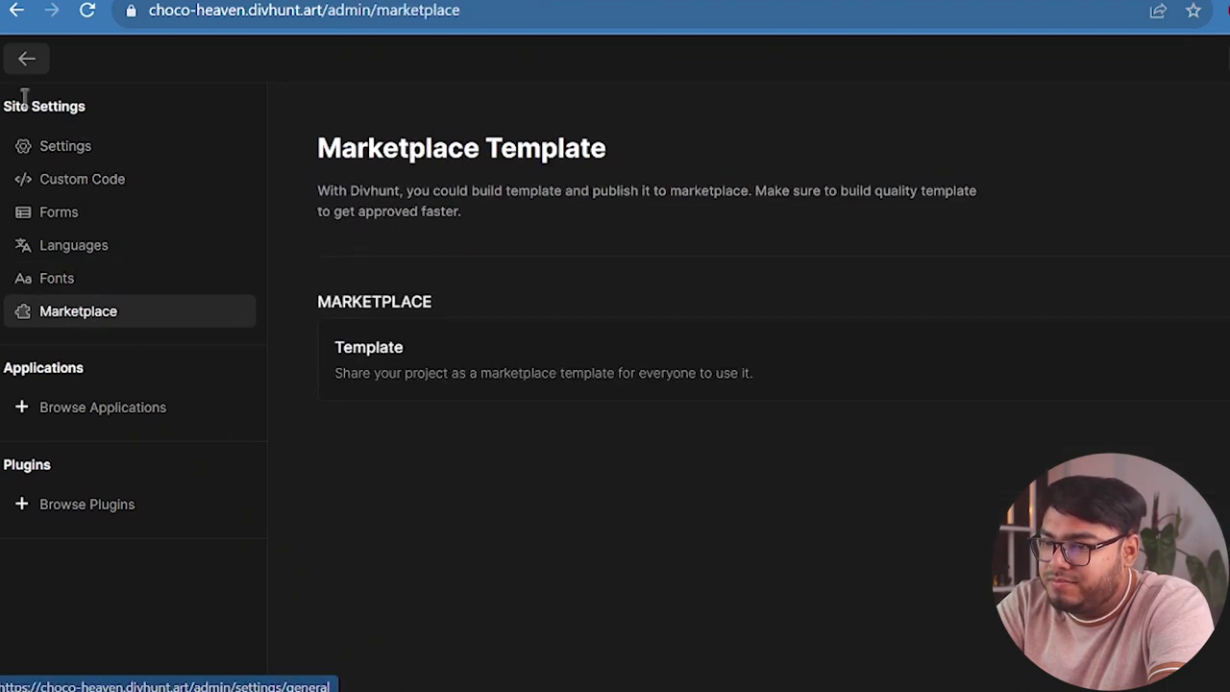
pyautogui.click(28, 60)
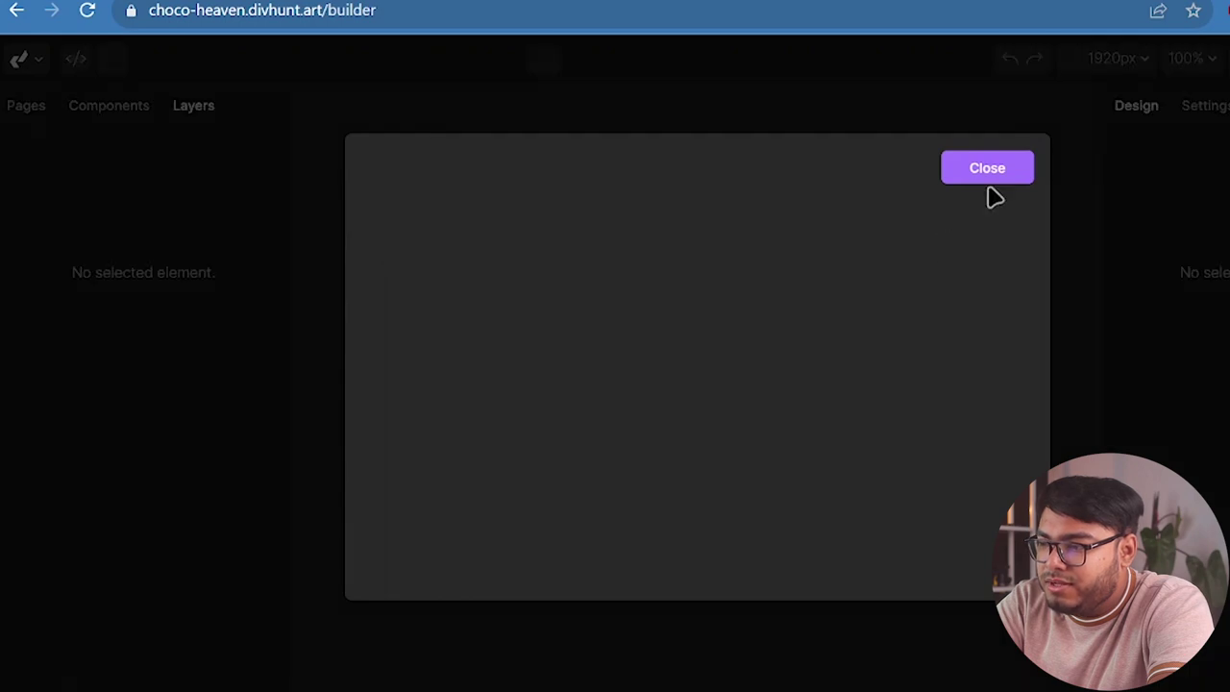
# Close the startup dialog, select the ChocoHeaven logo and zoom the canvas out to 25%.
pyautogui.click(995, 184)
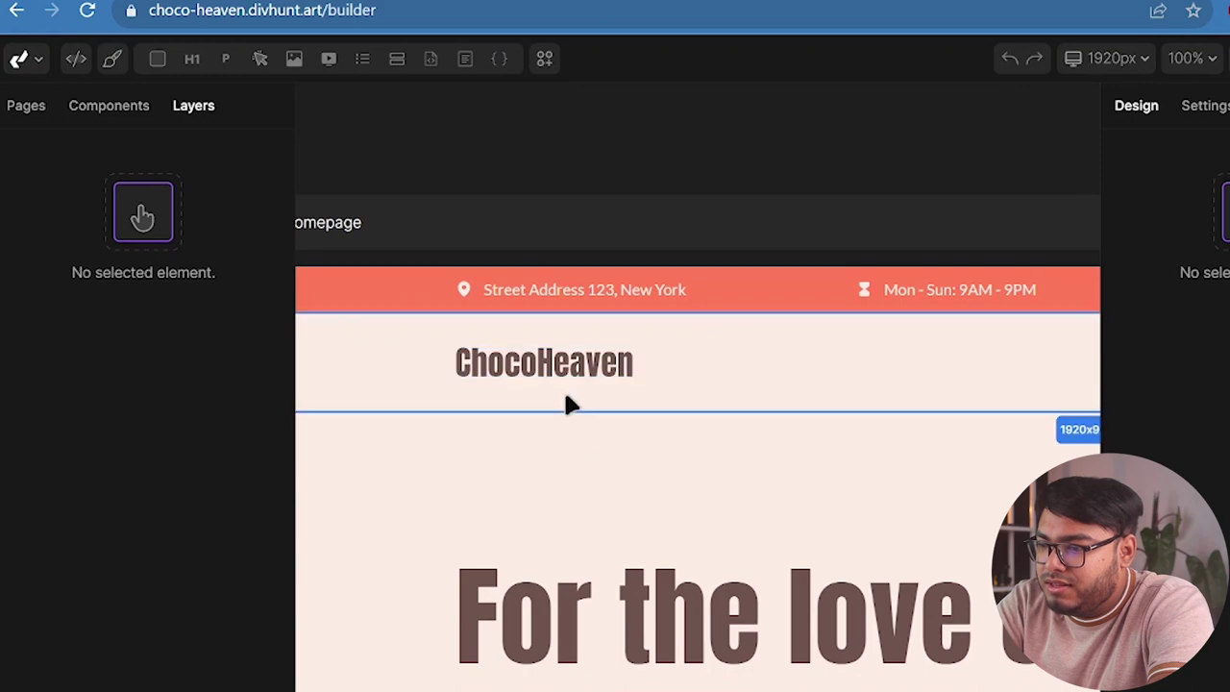
pyautogui.click(513, 365)
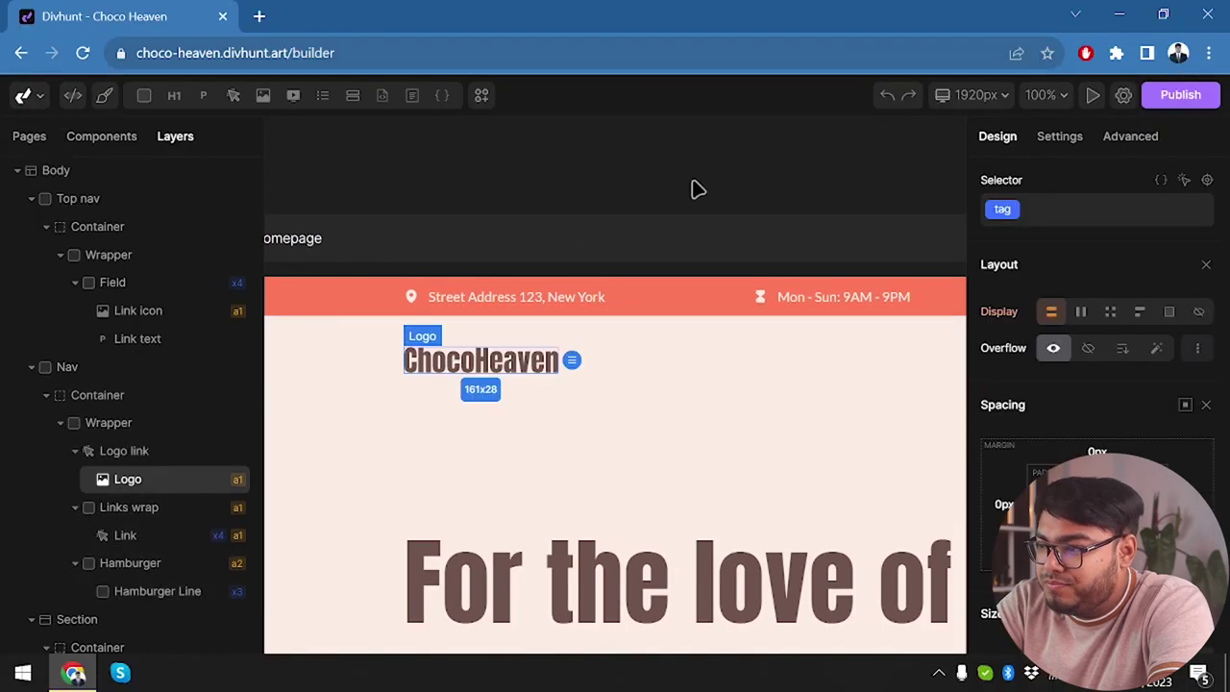
pyautogui.scroll(-5, 730, 189)
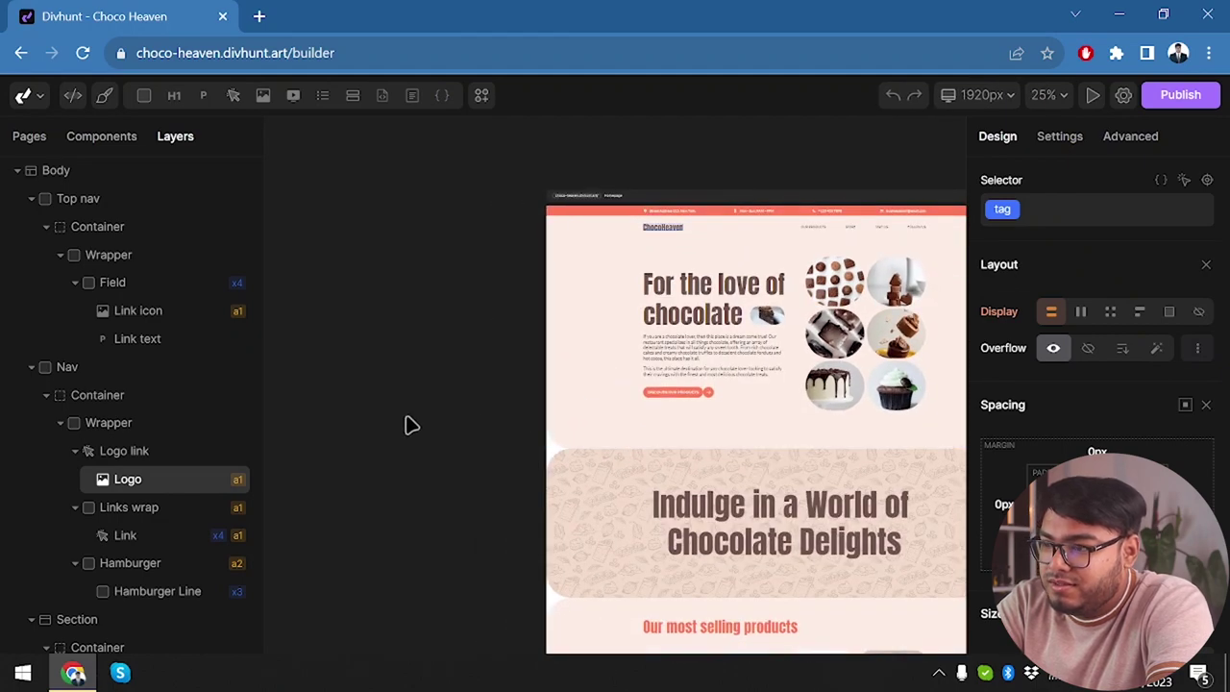
# Preview the live Choco Heaven website, then go back to the builder.
pyautogui.click(1092, 100)
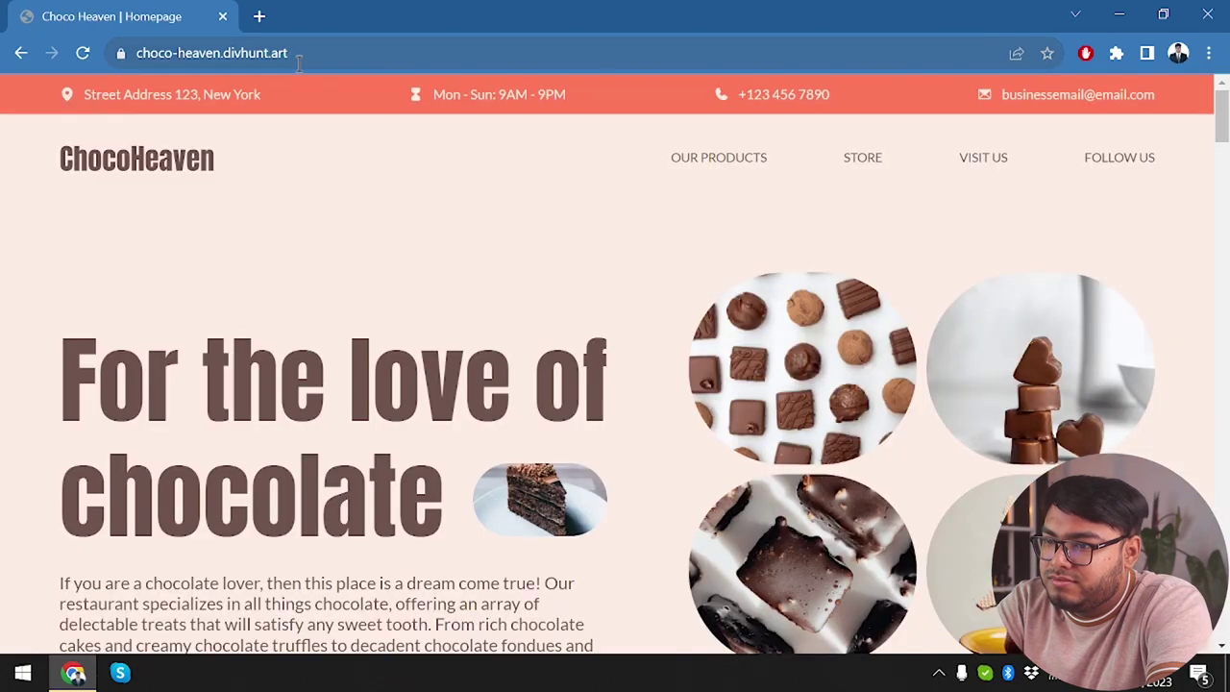
pyautogui.scroll(-3, 461, 203)
pyautogui.scroll(1, 299, 377)
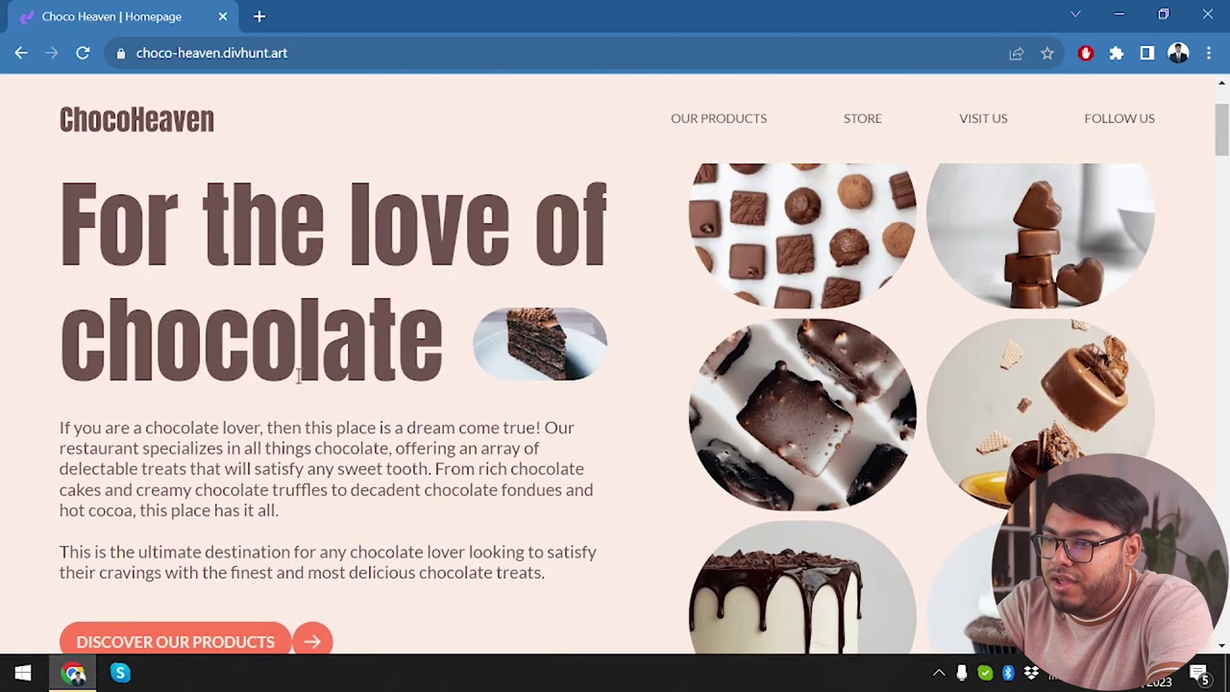
pyautogui.click(21, 54)
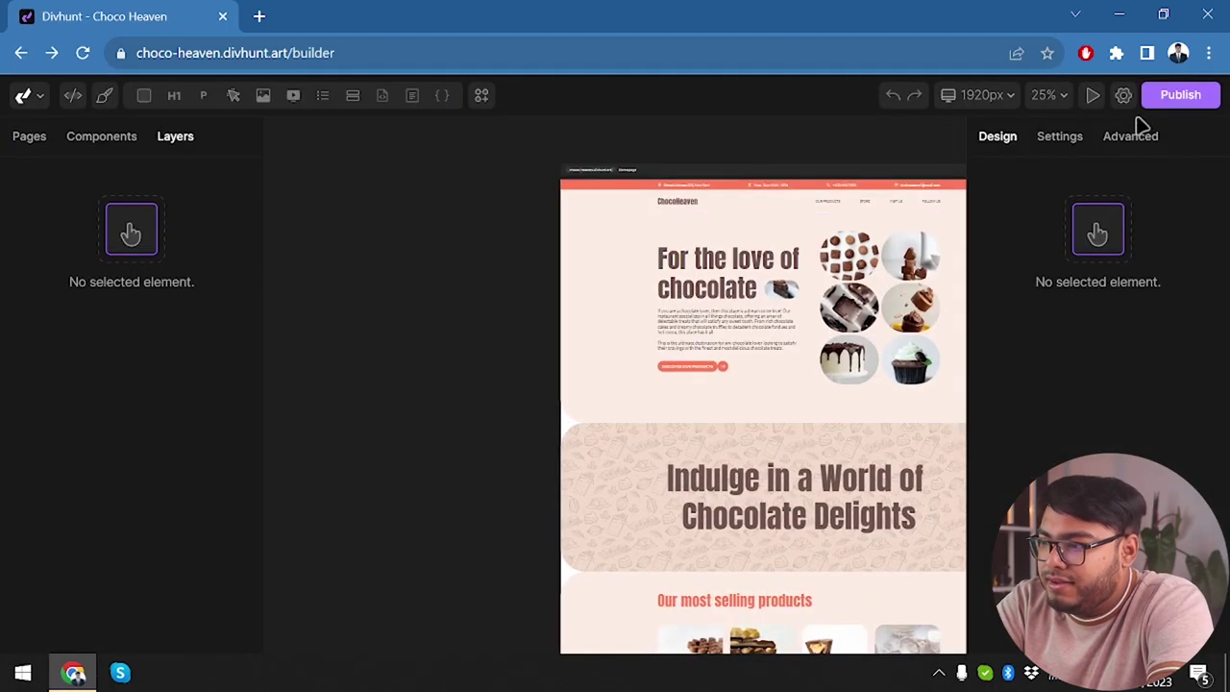
# Open the live site in a new tab, view it, and switch back to the builder tab.
pyautogui.click(1091, 100)
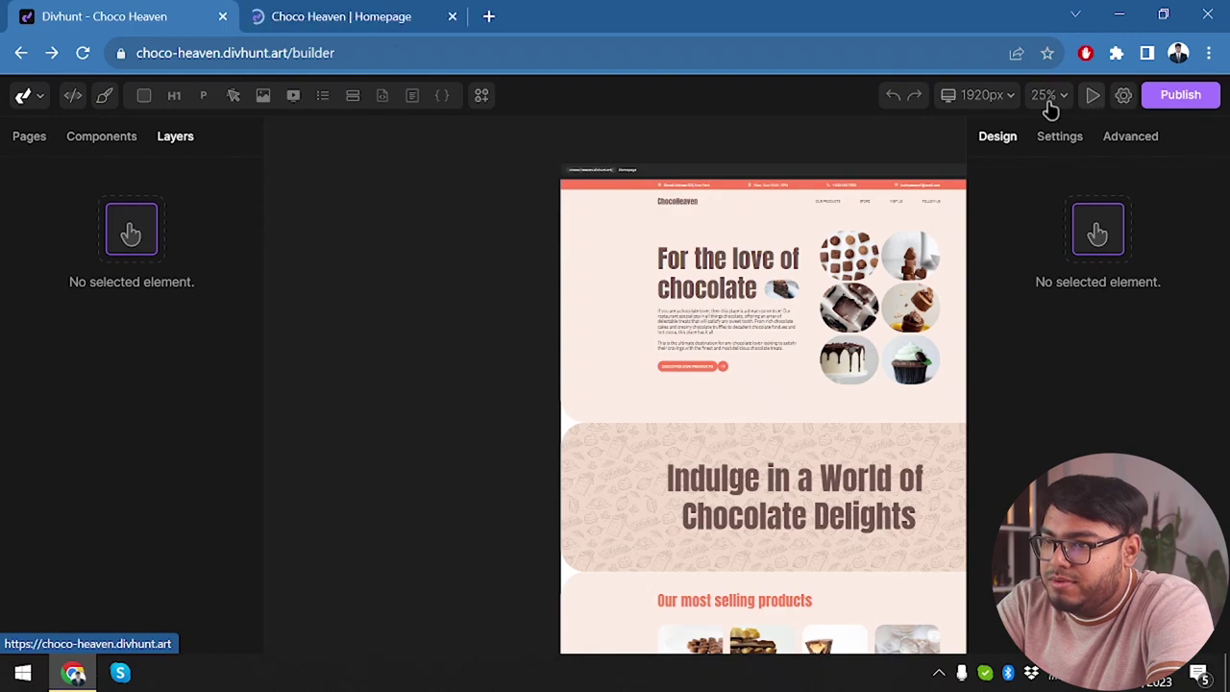
pyautogui.click(320, 11)
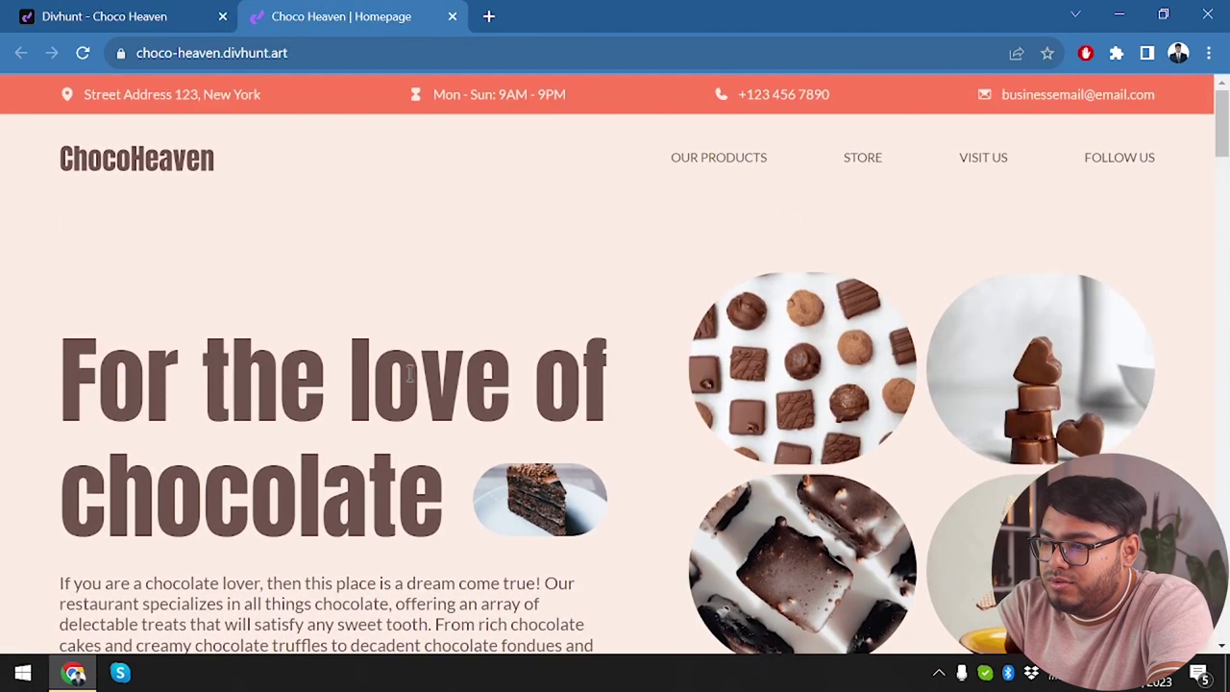
pyautogui.scroll(-6, 408, 374)
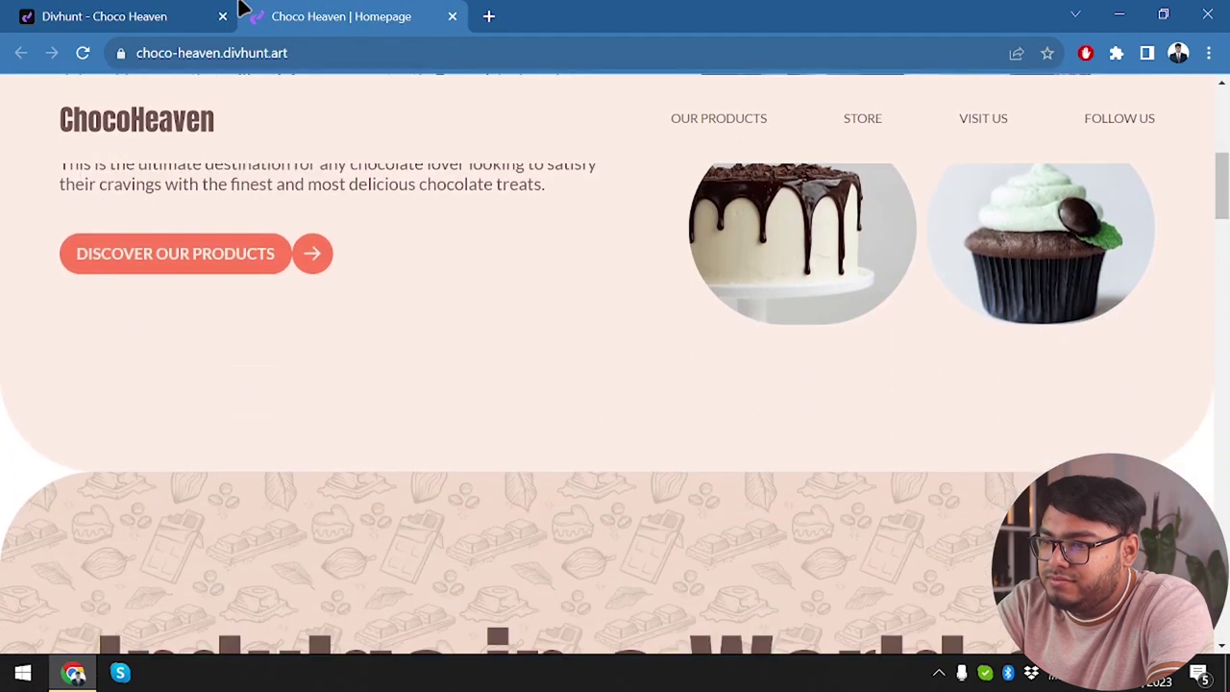
pyautogui.click(207, 13)
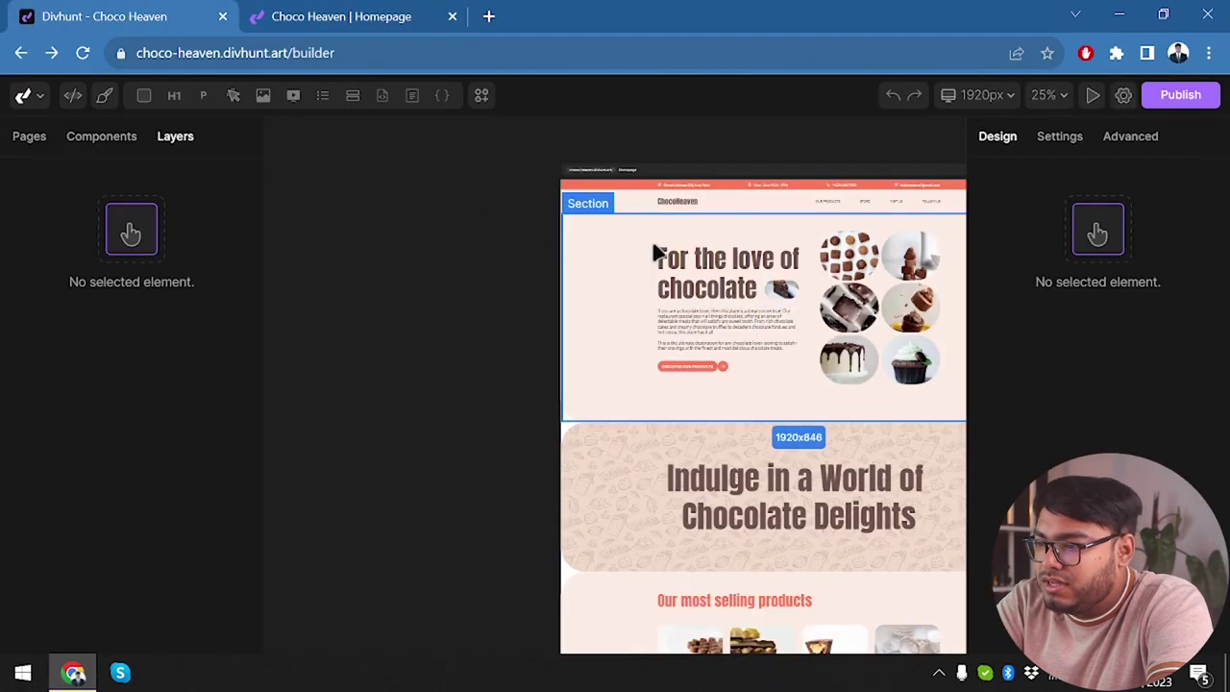
pyautogui.scroll(4, 654, 252)
pyautogui.scroll(-3, 654, 252)
pyautogui.scroll(5, 548, 362)
pyautogui.hscroll(3, 548, 362)
# Add a new blank page titled Support to the site.
pyautogui.click(840, 239)
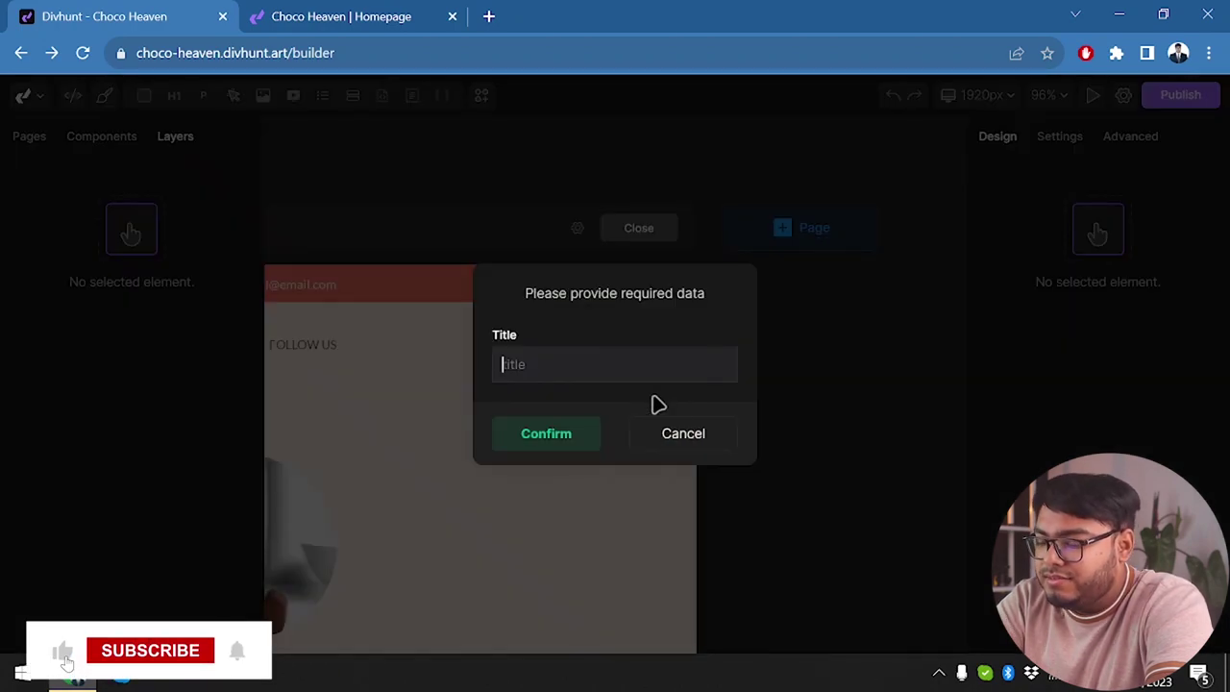
pyautogui.write('CSupport')
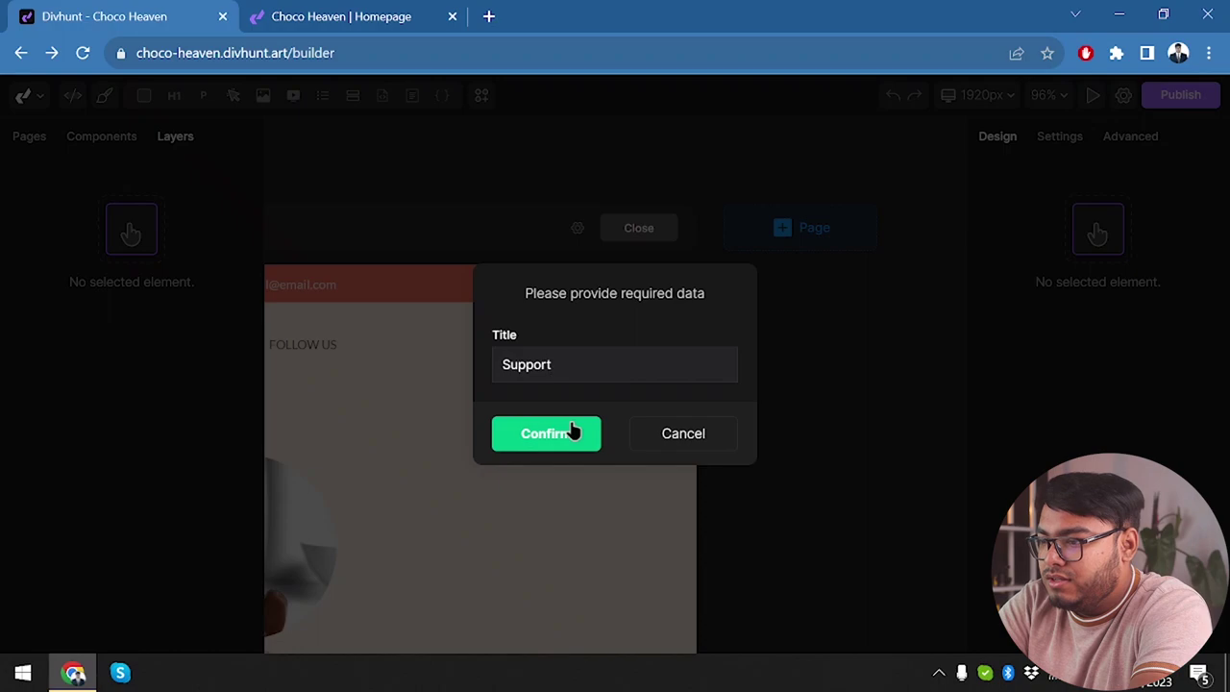
pyautogui.click(572, 431)
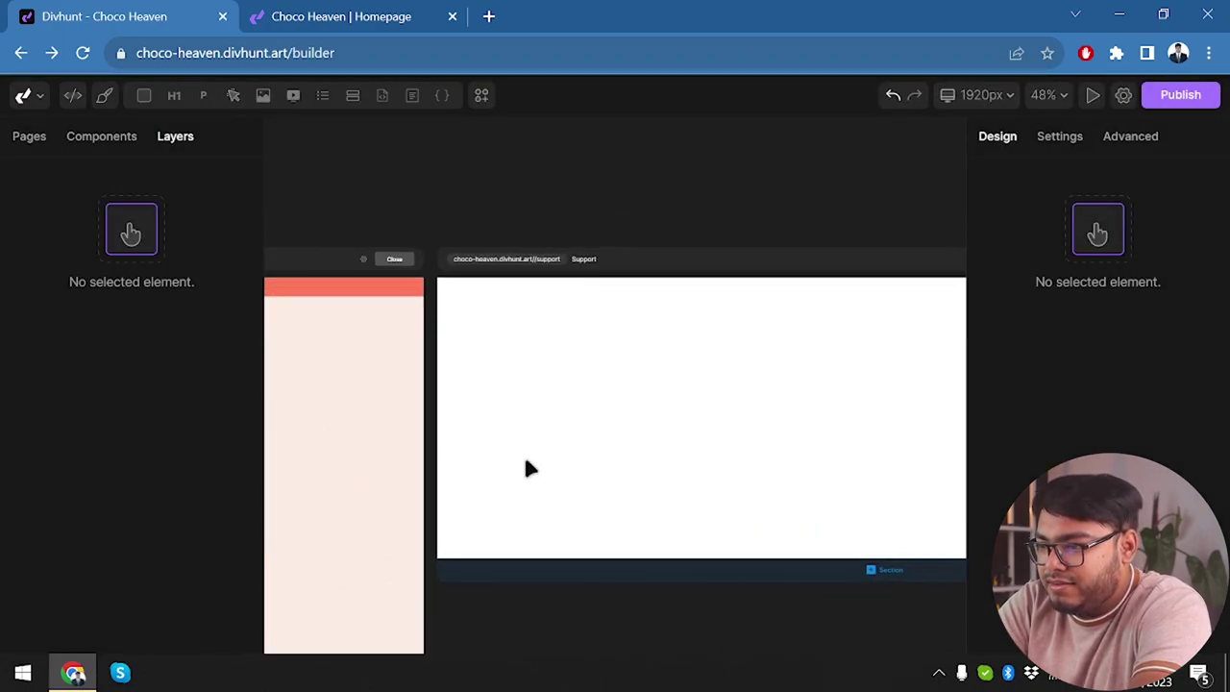
pyautogui.click(378, 305)
# View the Support page in a browser tab alongside the live homepage, then close it.
pyautogui.click(366, 262)
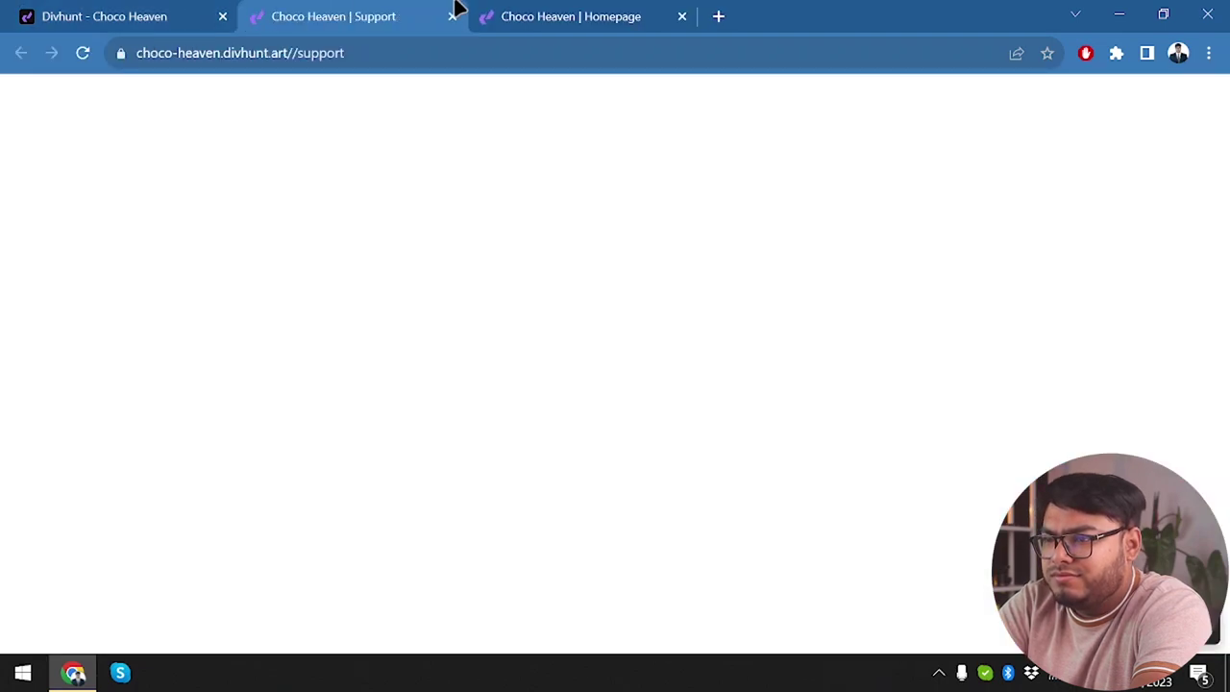
pyautogui.click(501, 13)
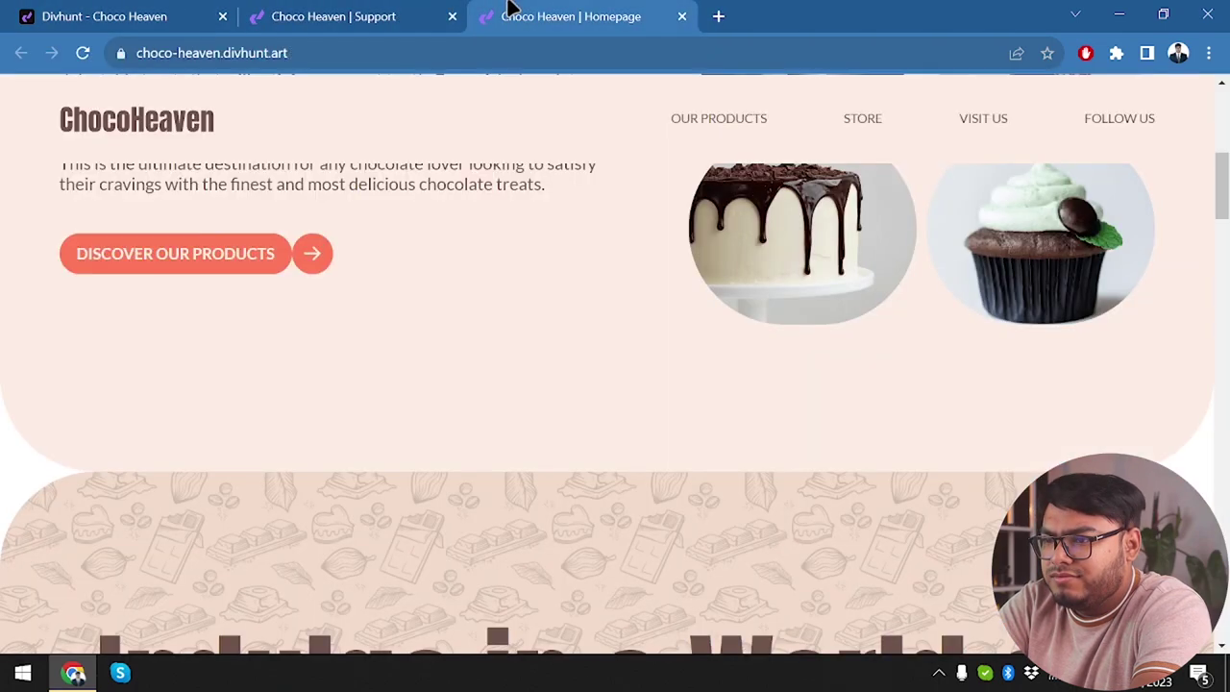
pyautogui.click(366, 9)
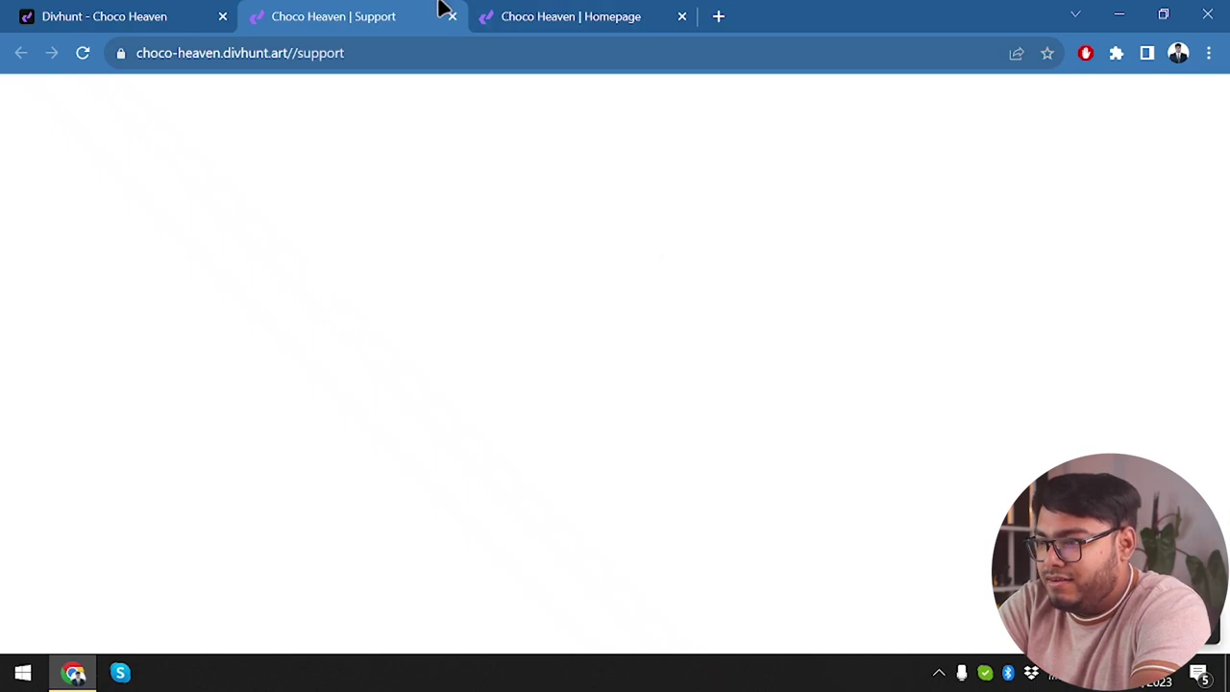
pyautogui.click(611, 9)
pyautogui.click(378, 11)
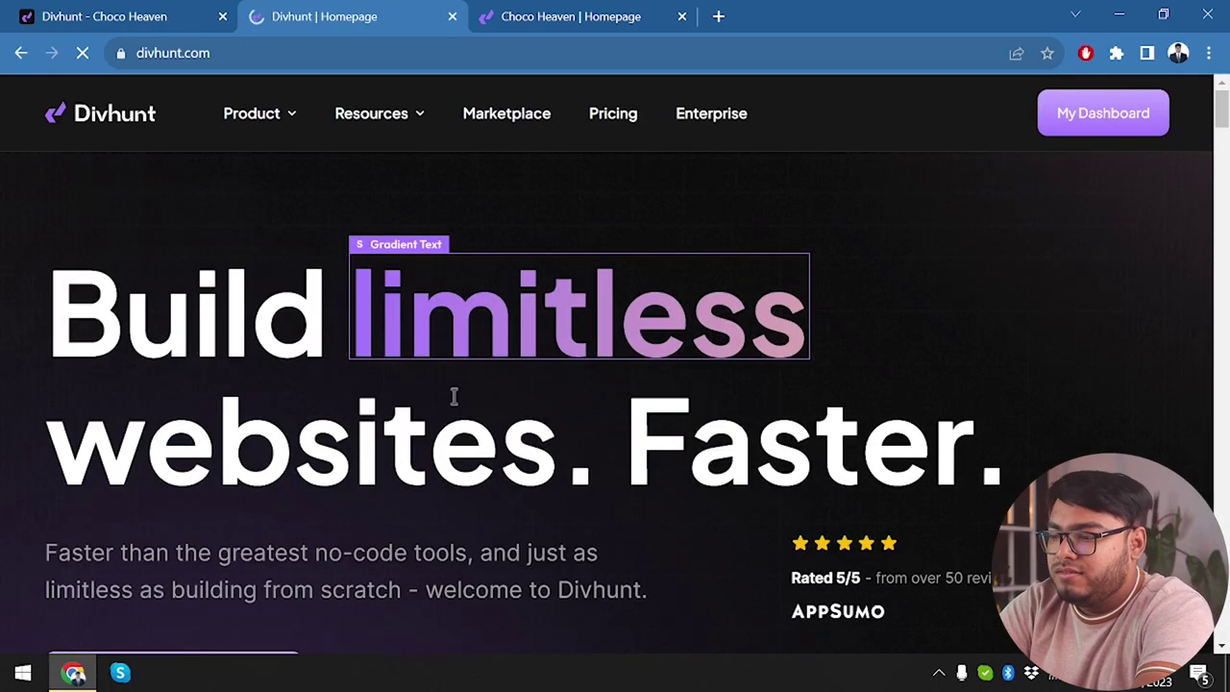
pyautogui.scroll(-5, 453, 396)
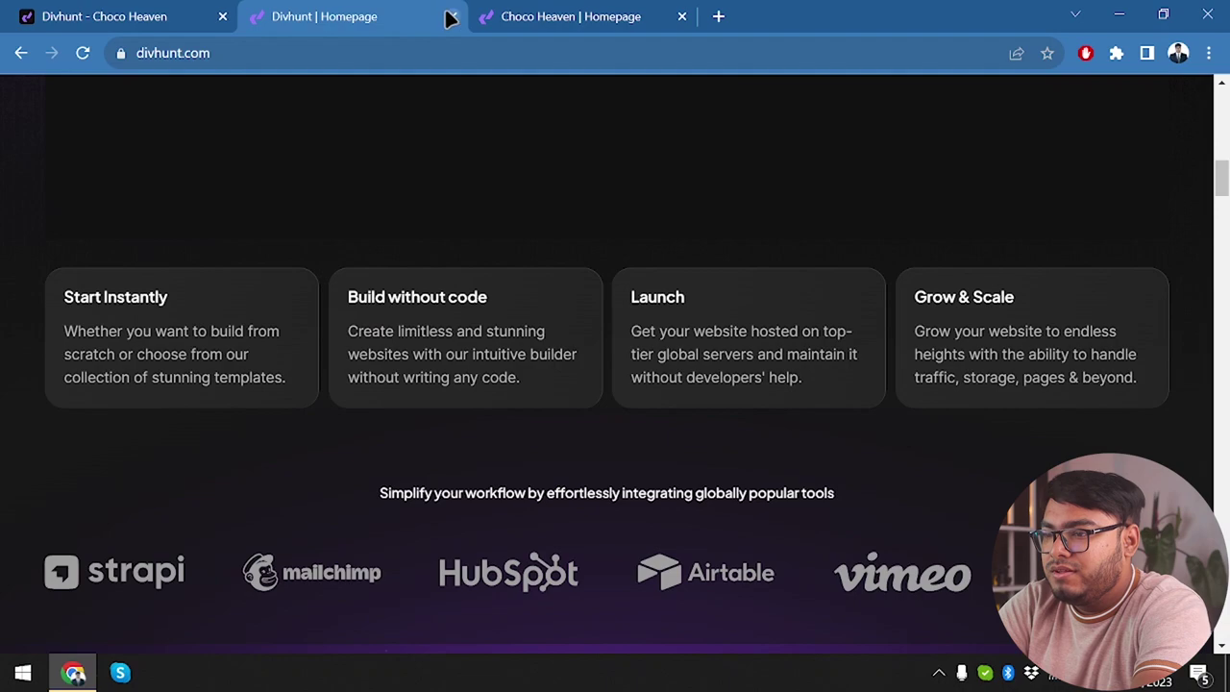
pyautogui.click(451, 16)
pyautogui.click(178, 9)
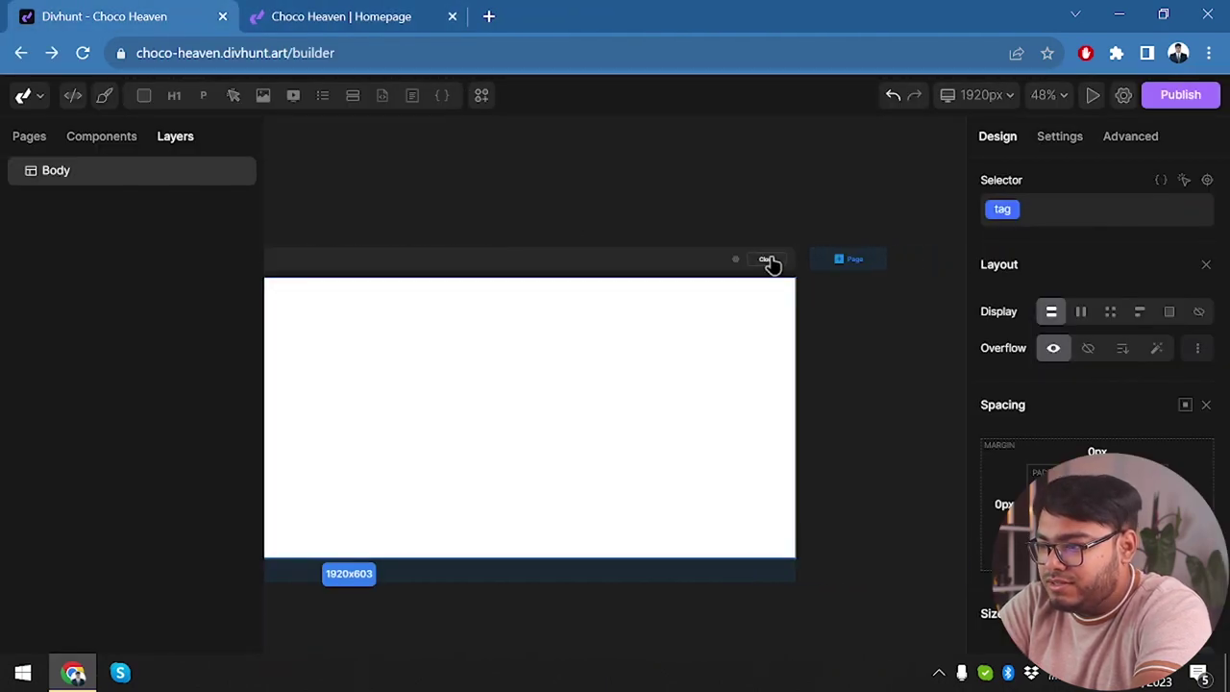
# Switch between the Stylesheet and Homepage pages, leaving the Homepage shown on the canvas.
pyautogui.click(769, 259)
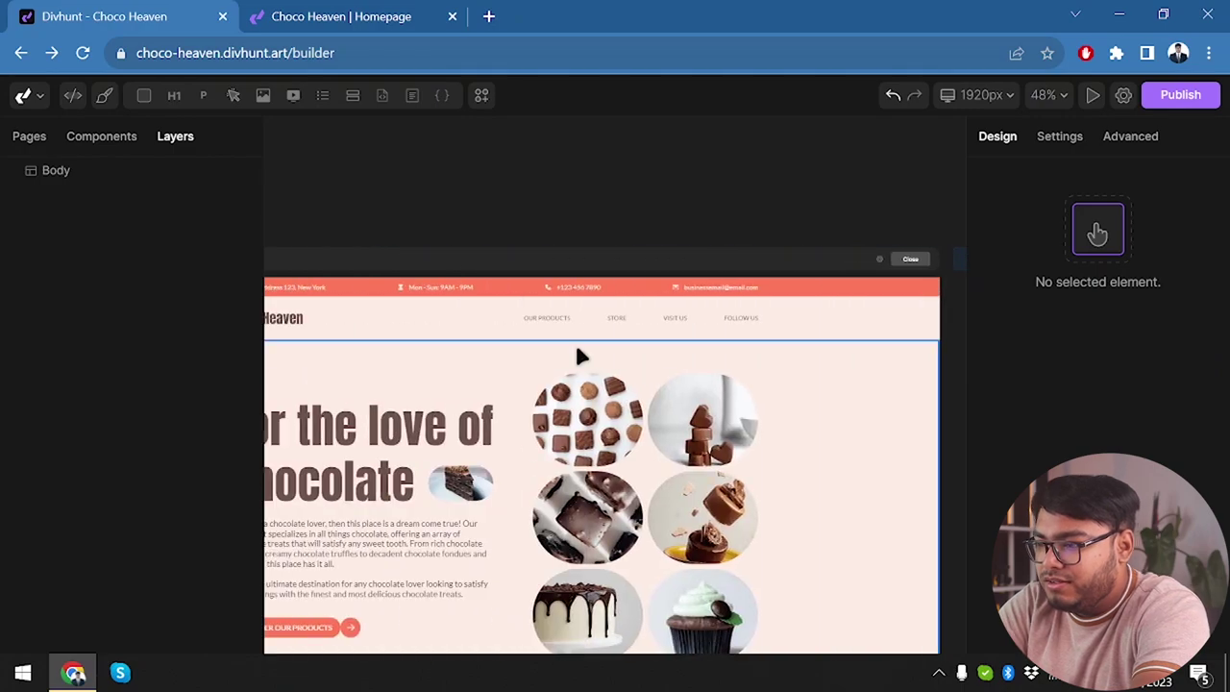
pyautogui.scroll(-3, 577, 356)
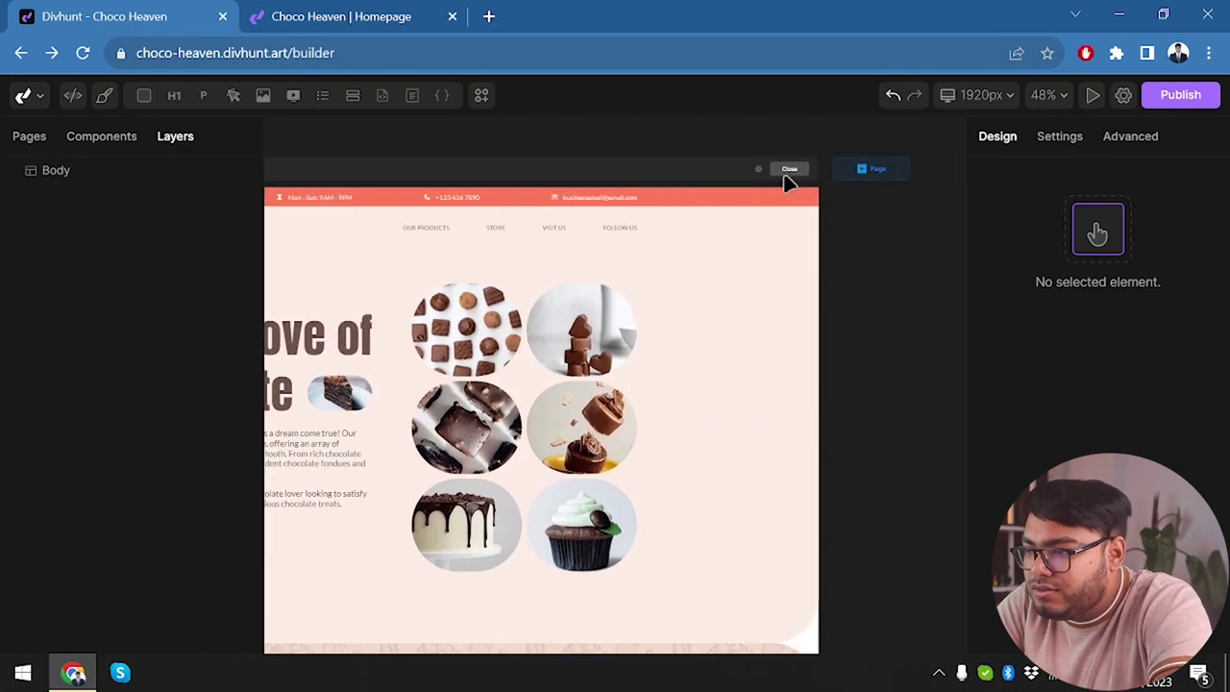
pyautogui.click(759, 172)
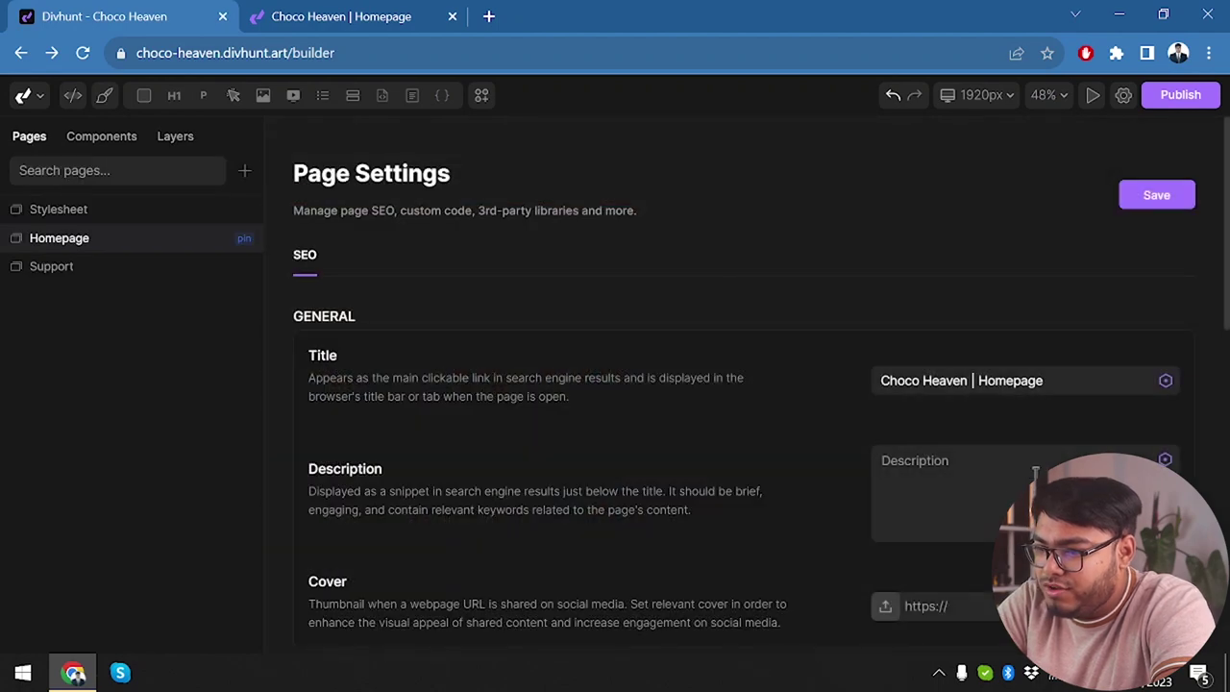
pyautogui.click(108, 217)
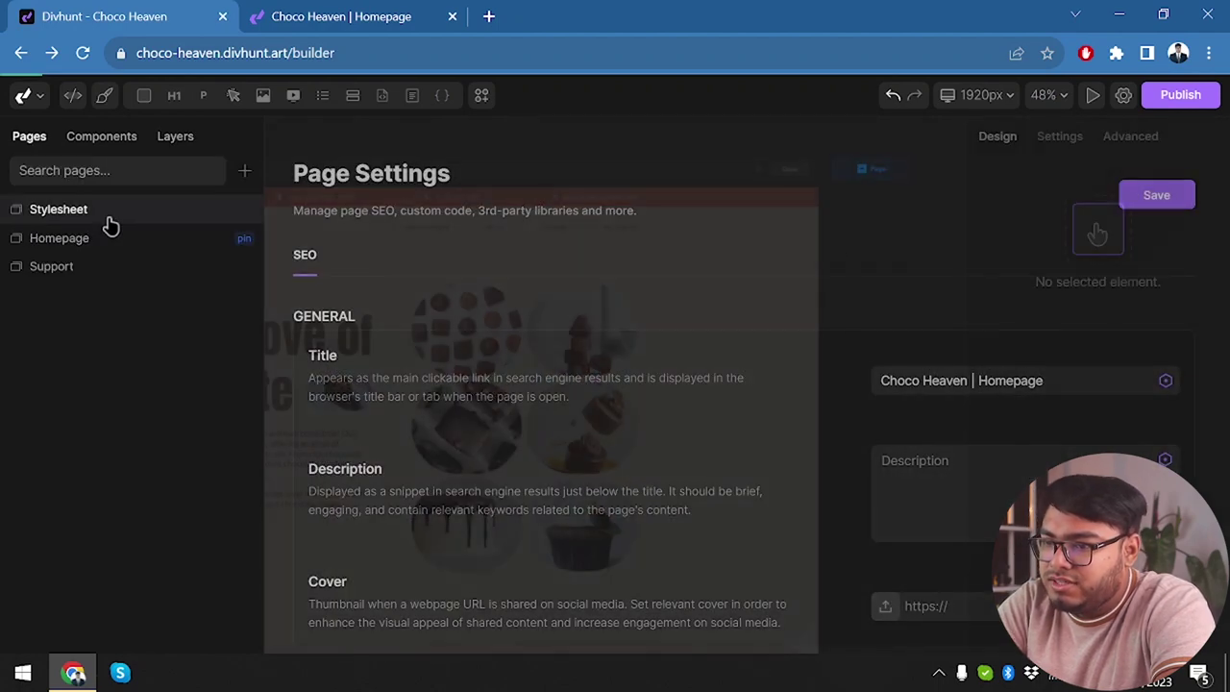
pyautogui.click(88, 245)
pyautogui.click(101, 209)
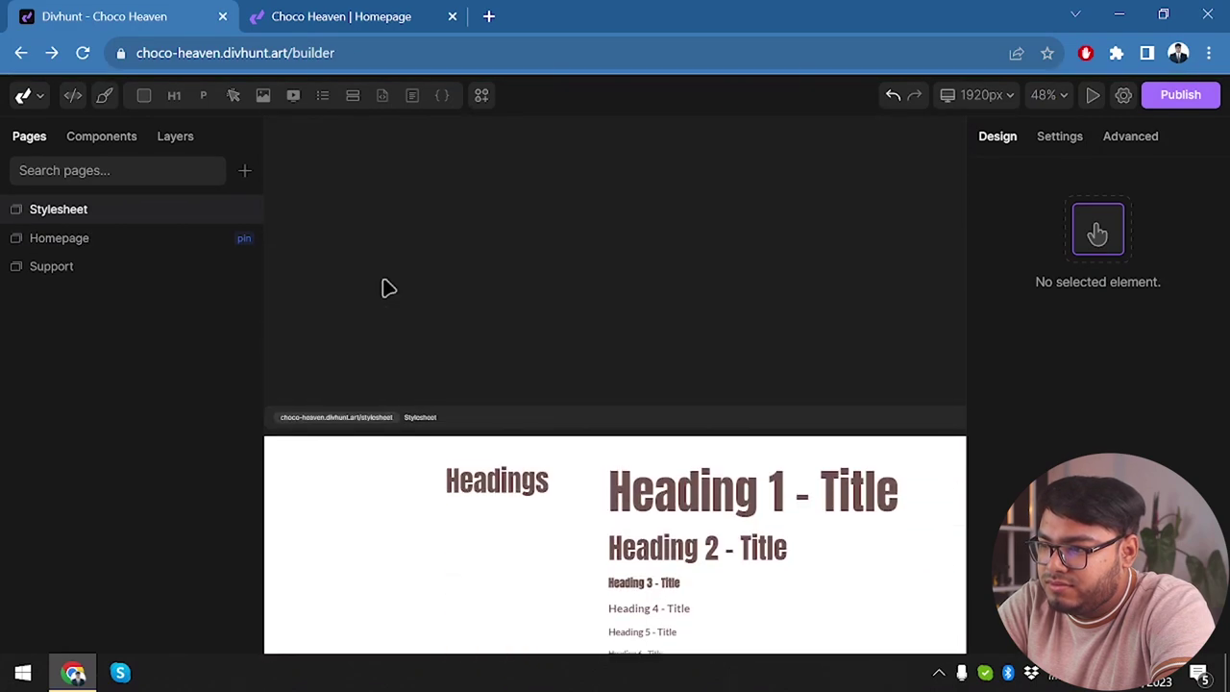
pyautogui.scroll(-2, 385, 286)
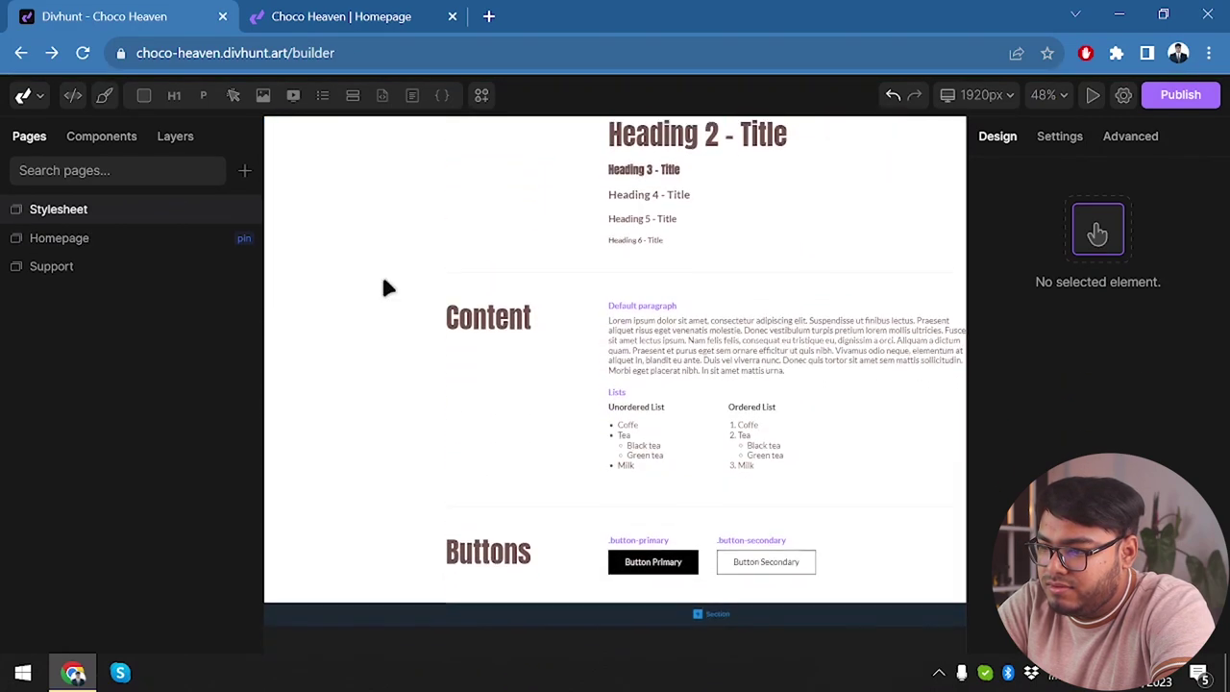
pyautogui.click(108, 246)
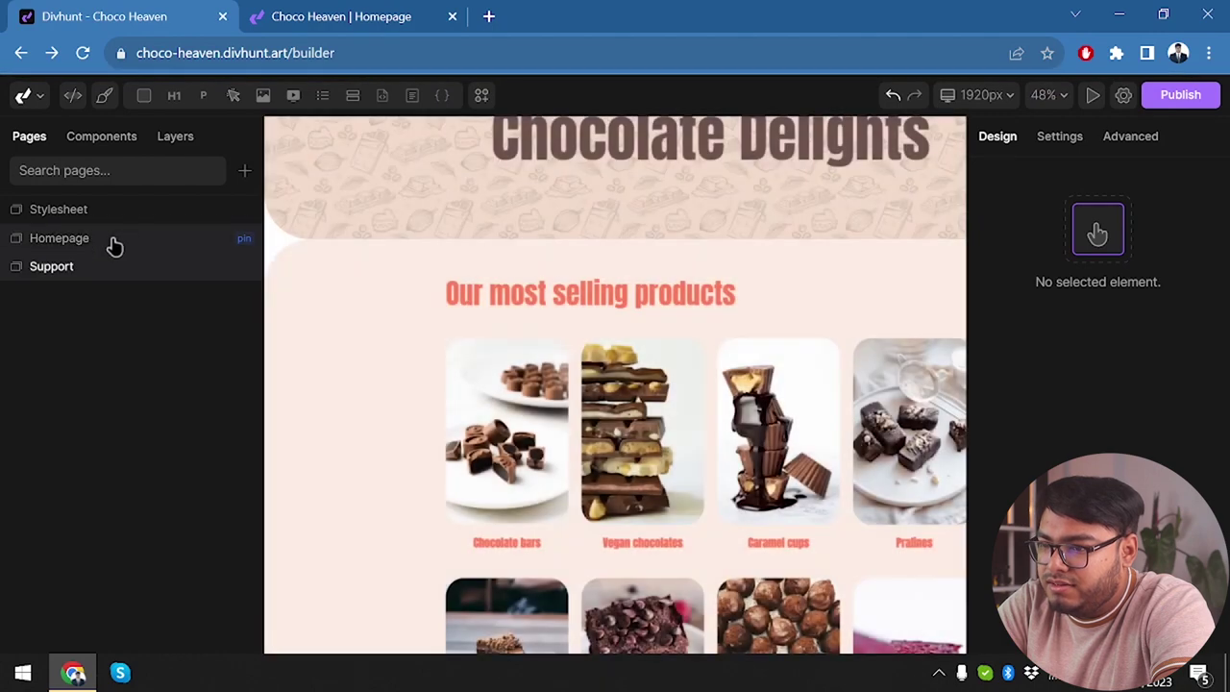
pyautogui.click(113, 242)
pyautogui.scroll(5, 686, 254)
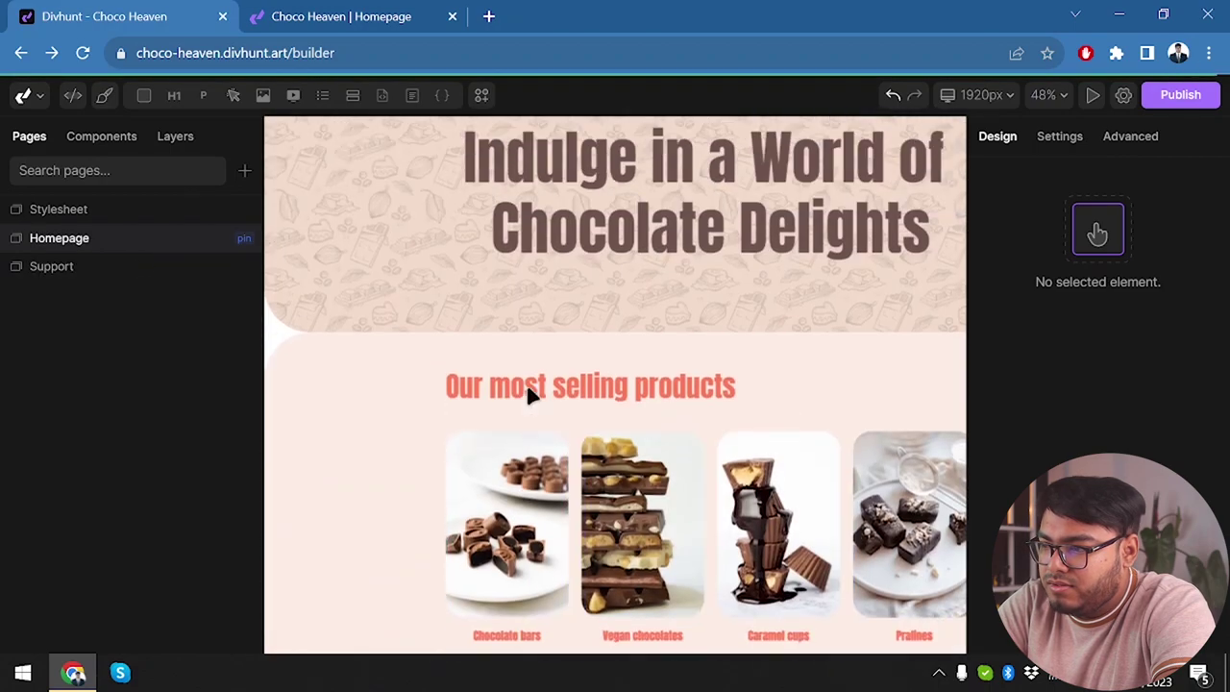
pyautogui.scroll(10, 528, 394)
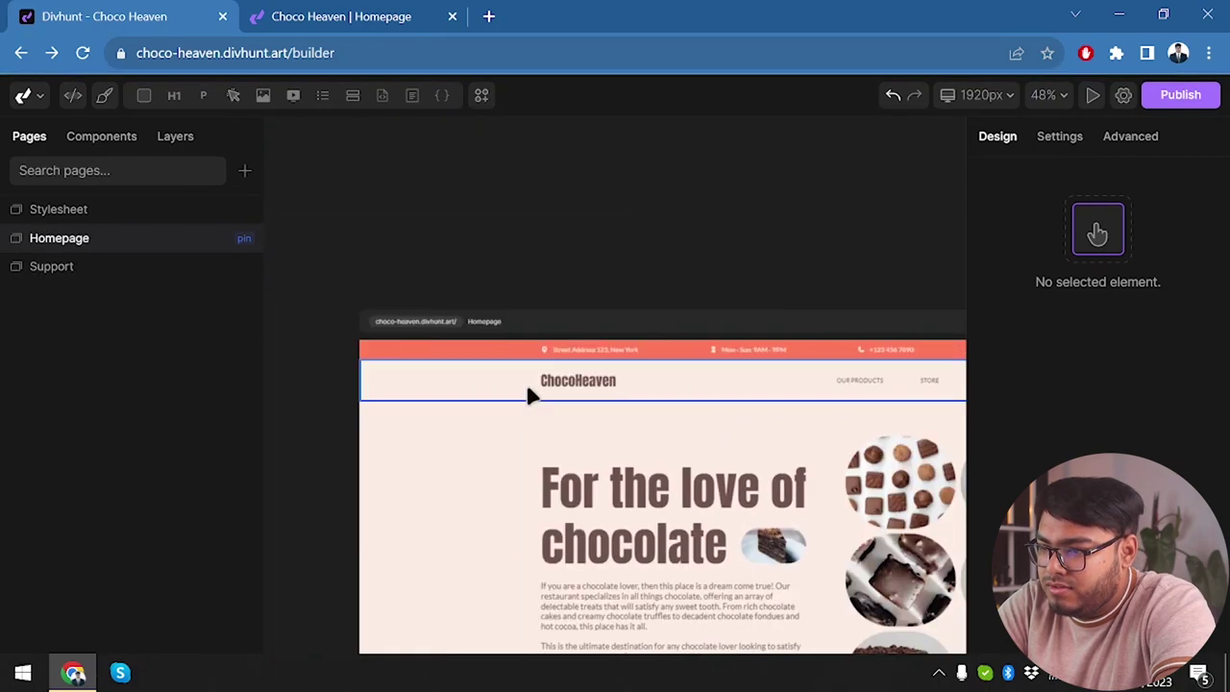
# Change the top-bar opening hours from Mon - Sun to Mon - Fri: 10AM - 10PM.
pyautogui.scroll(-3, 529, 394)
pyautogui.click(664, 315)
pyautogui.click(487, 342)
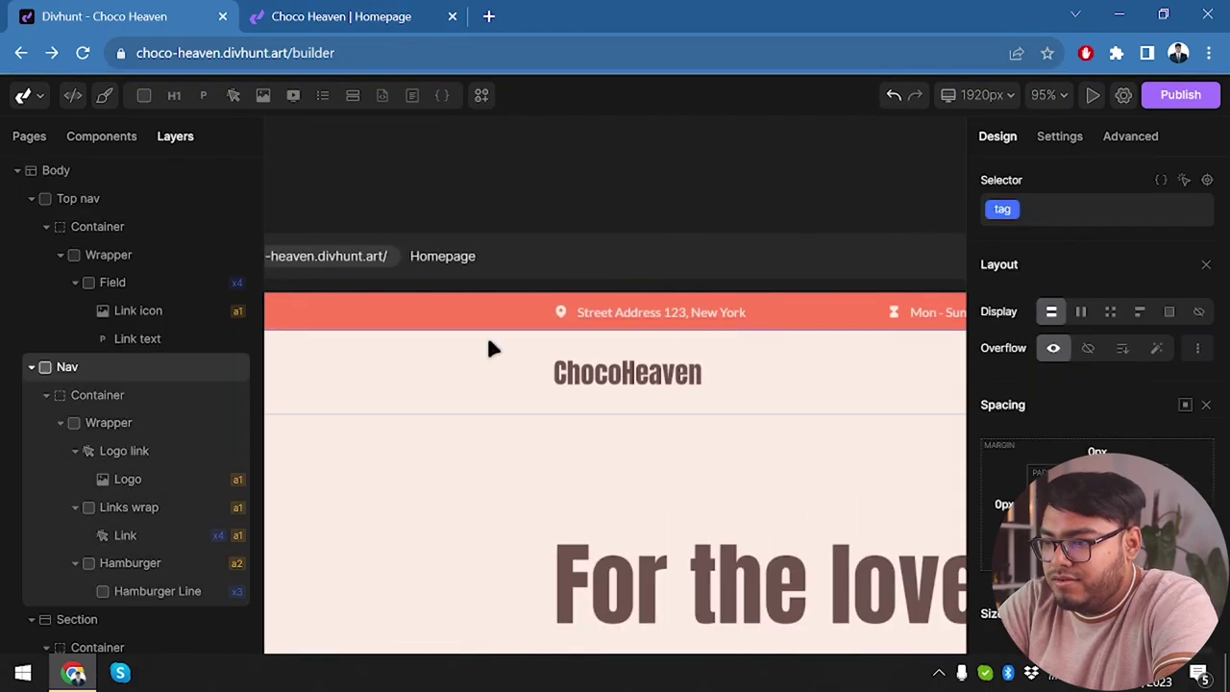
pyautogui.hscroll(-3, 448, 333)
pyautogui.hscroll(5, 448, 333)
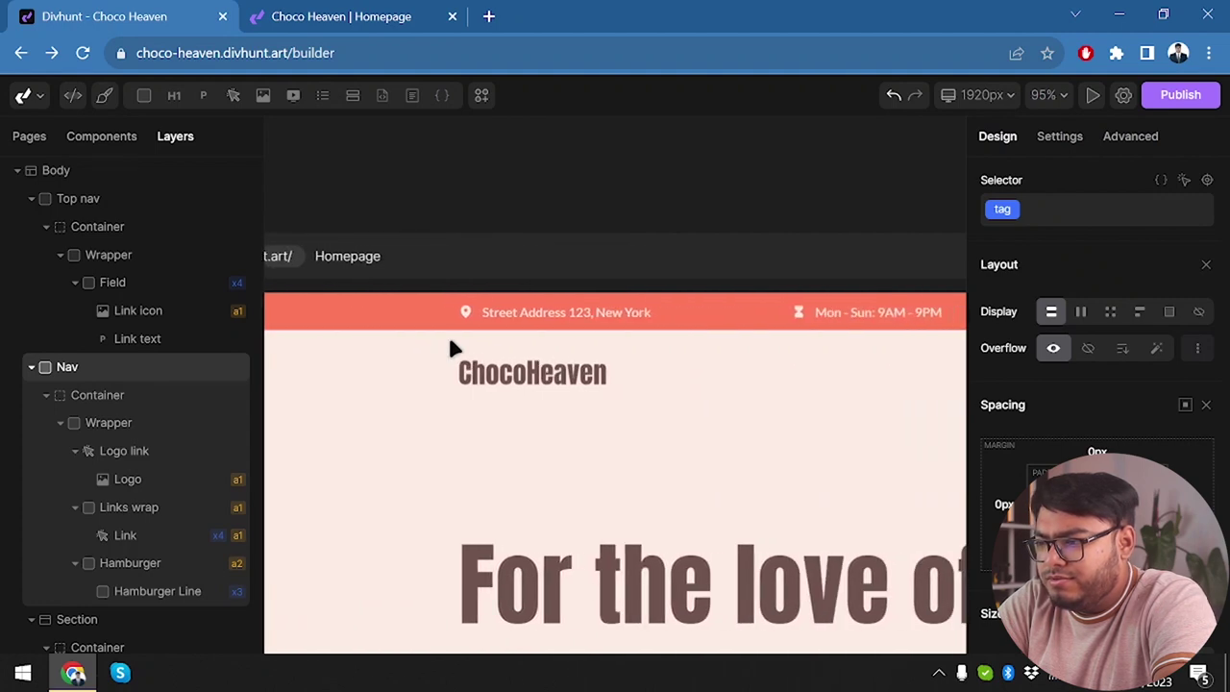
pyautogui.hscroll(3, 448, 333)
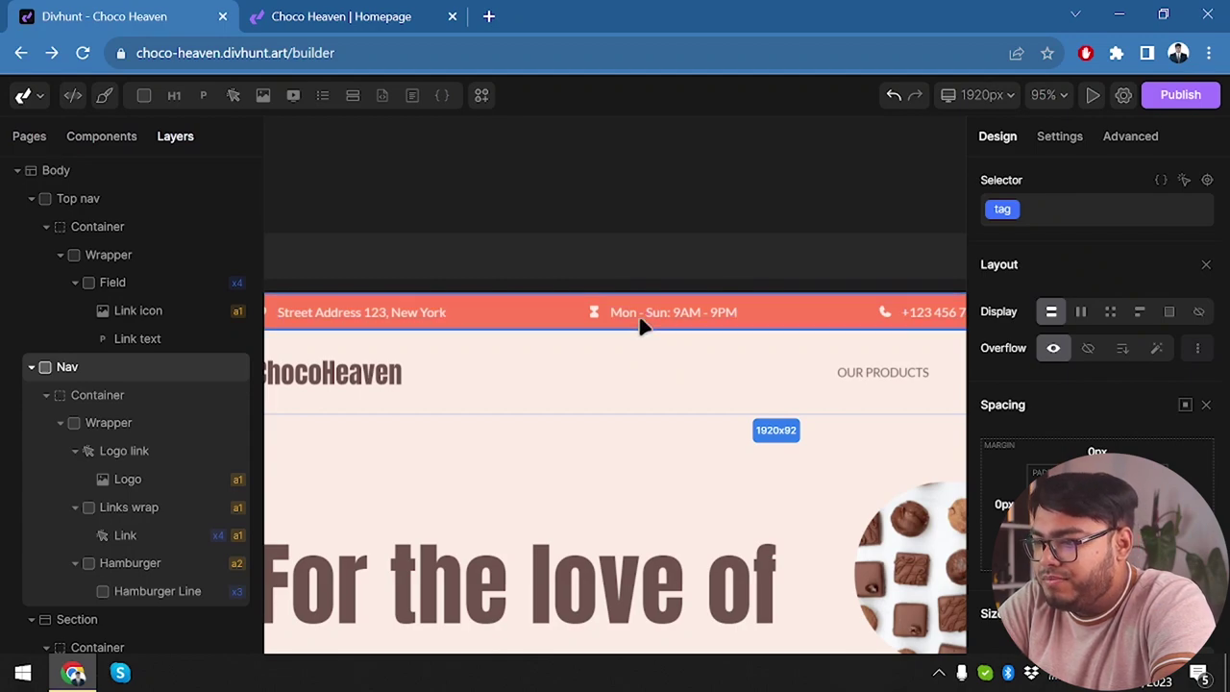
pyautogui.doubleClick(640, 321)
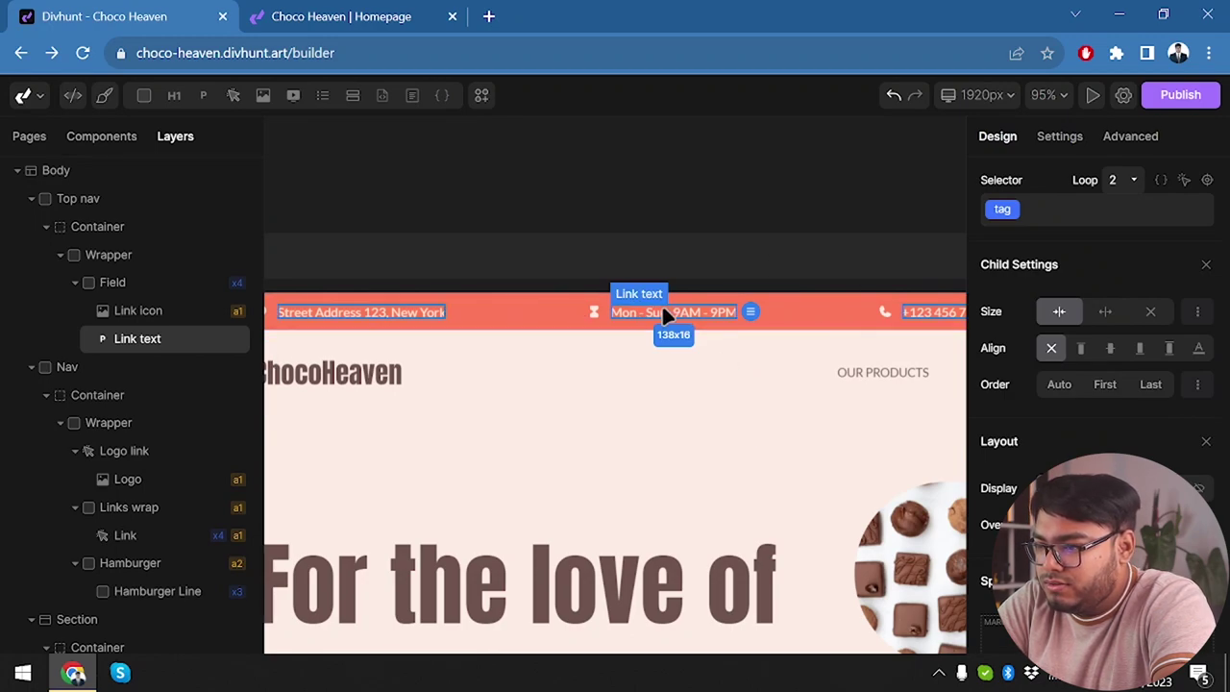
pyautogui.click(661, 311)
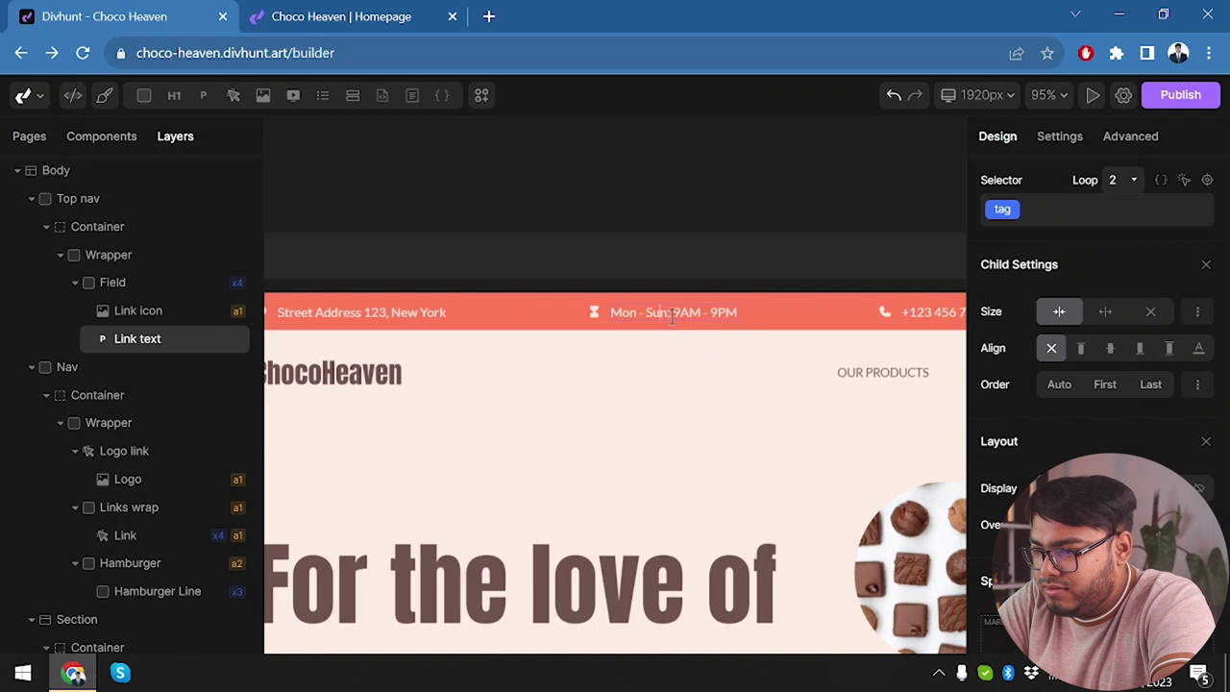
pyautogui.press('BackSpace')
pyautogui.press('BackSpace')
pyautogui.press('BackSpace')
pyautogui.press('BackSpace')
pyautogui.press('BackSpace')
pyautogui.write('Fri 7')
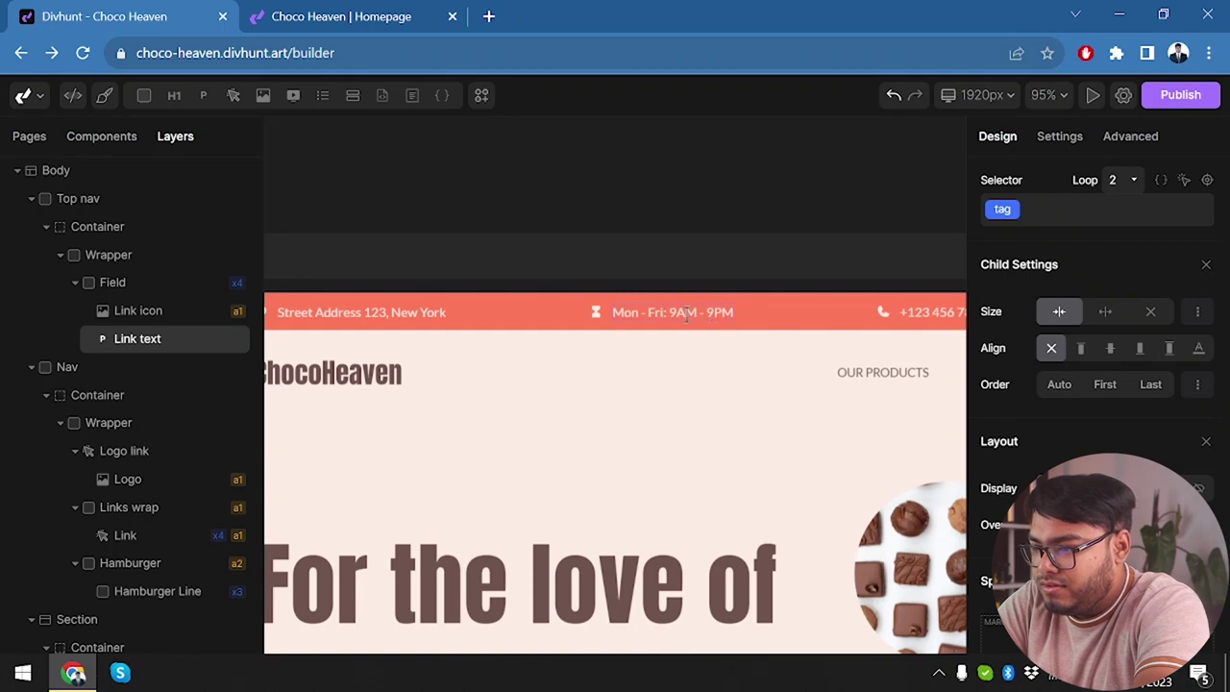
pyautogui.press('BackSpace')
pyautogui.write('10')
pyautogui.press('Delete')
pyautogui.write('10')
# Replace the top-bar phone number with the new business number.
pyautogui.hscroll(2, 797, 322)
pyautogui.click(796, 323)
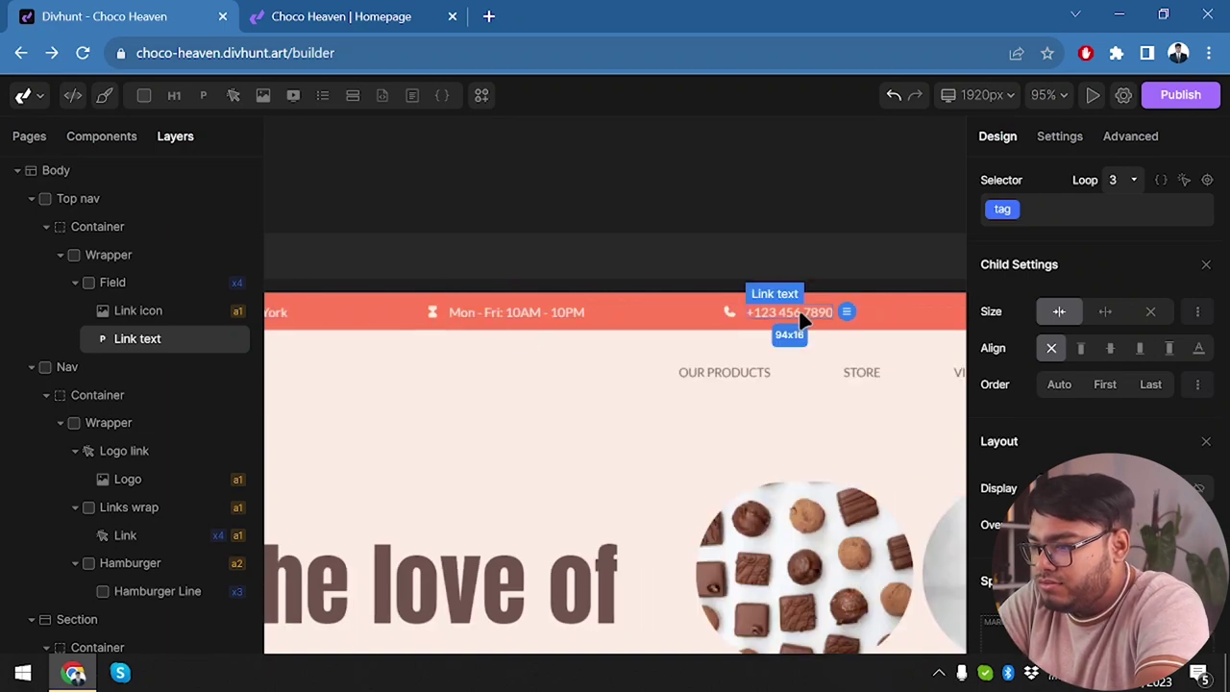
pyautogui.doubleClick(796, 312)
pyautogui.press('Escape')
# Change the top-bar e-mail address's domain word to 'appunbox'.
pyautogui.hscroll(5, 822, 338)
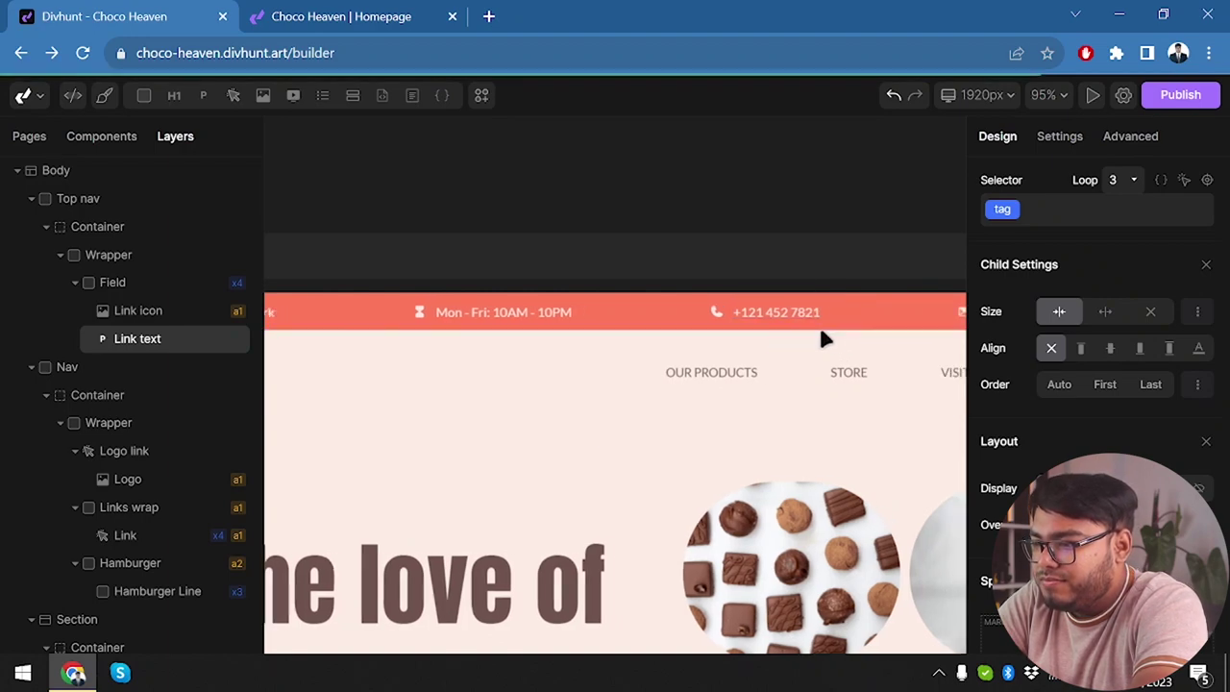
pyautogui.hscroll(4, 843, 317)
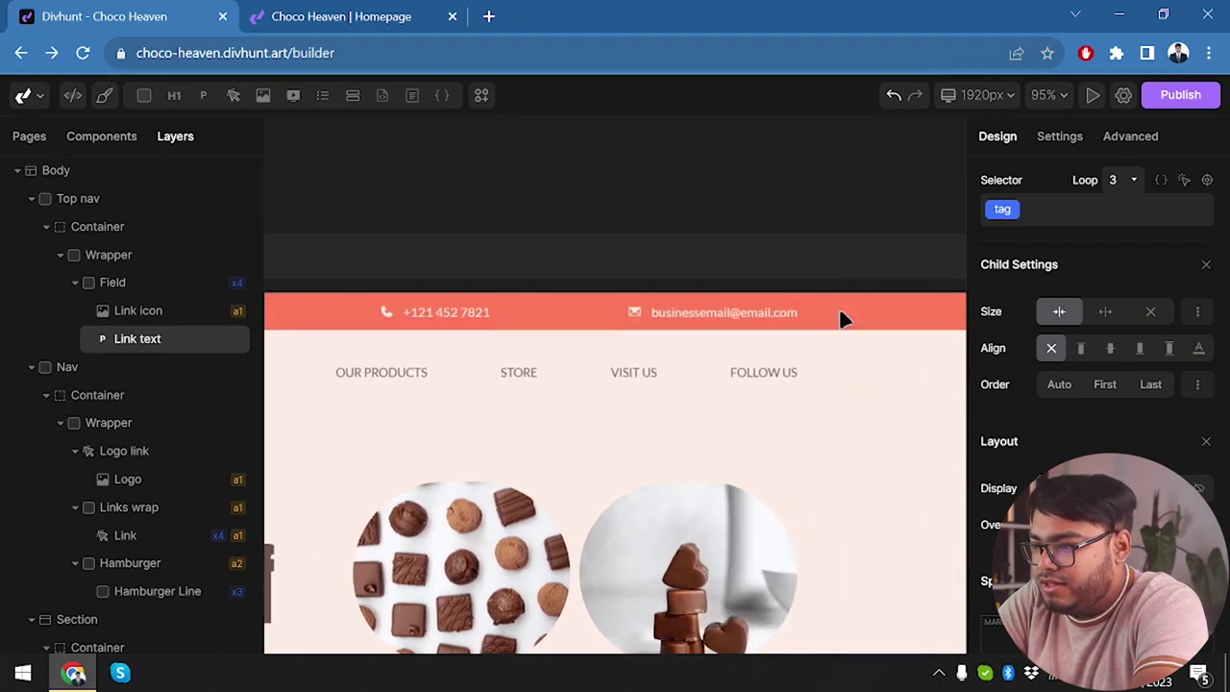
pyautogui.click(727, 322)
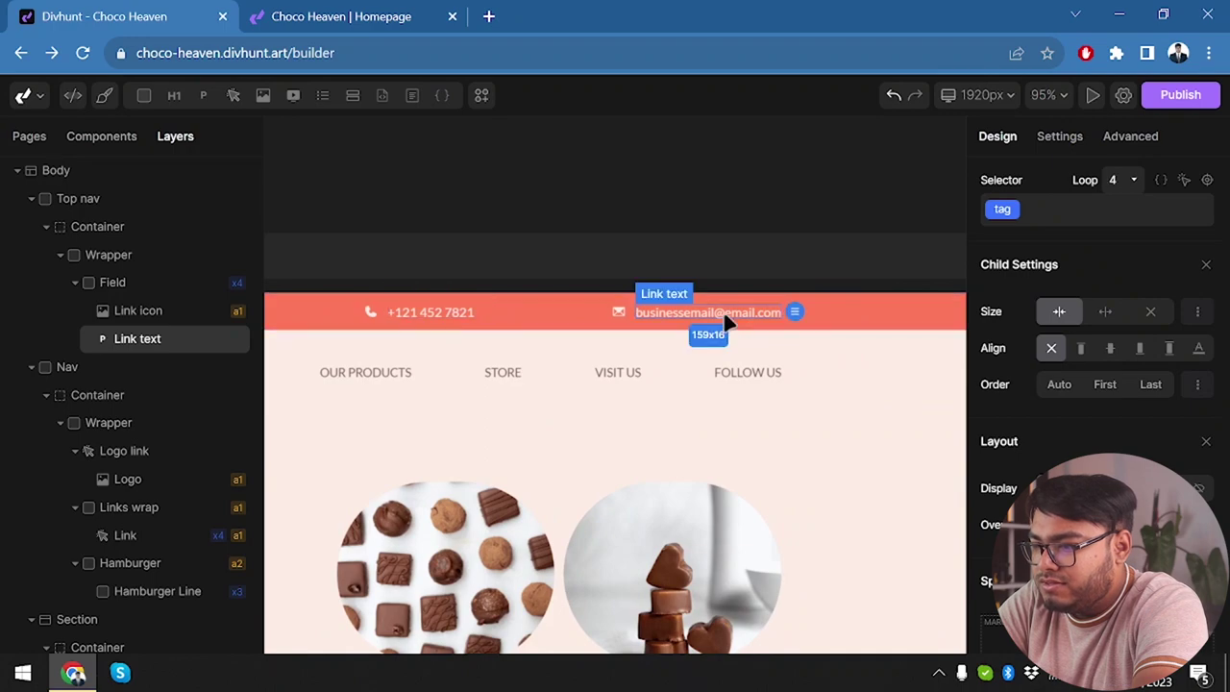
pyautogui.scroll(5, 754, 311)
pyautogui.doubleClick(654, 310)
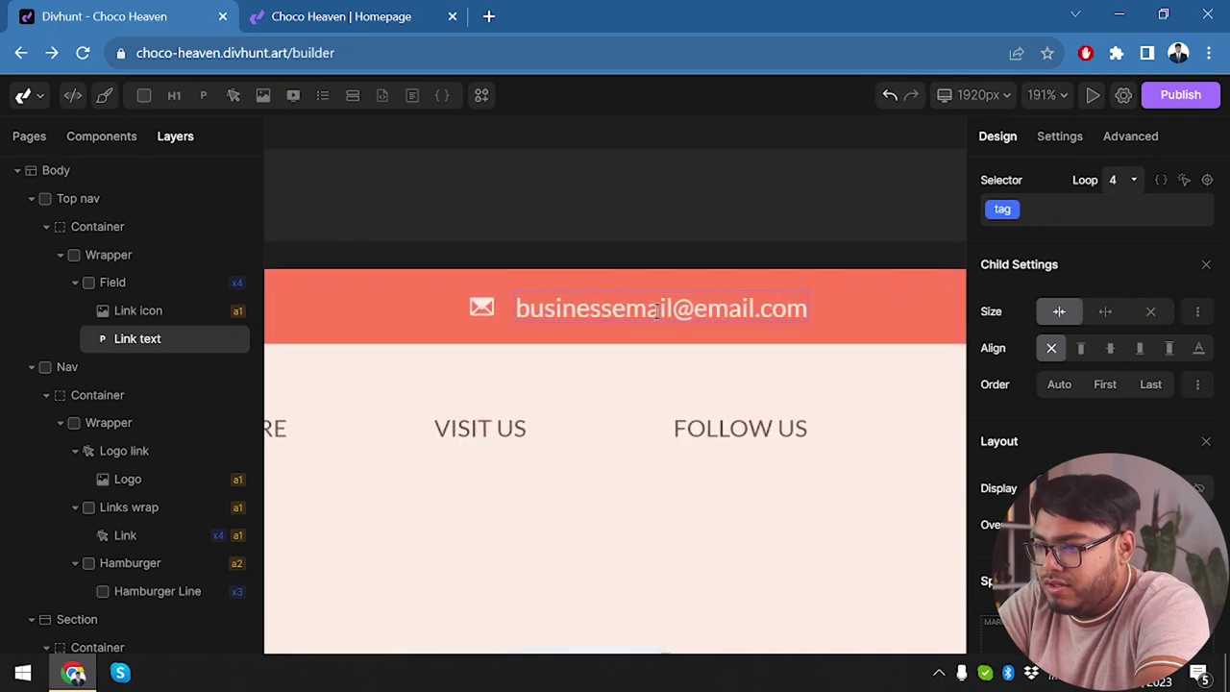
pyautogui.doubleClick(720, 309)
pyautogui.write('appunbox')
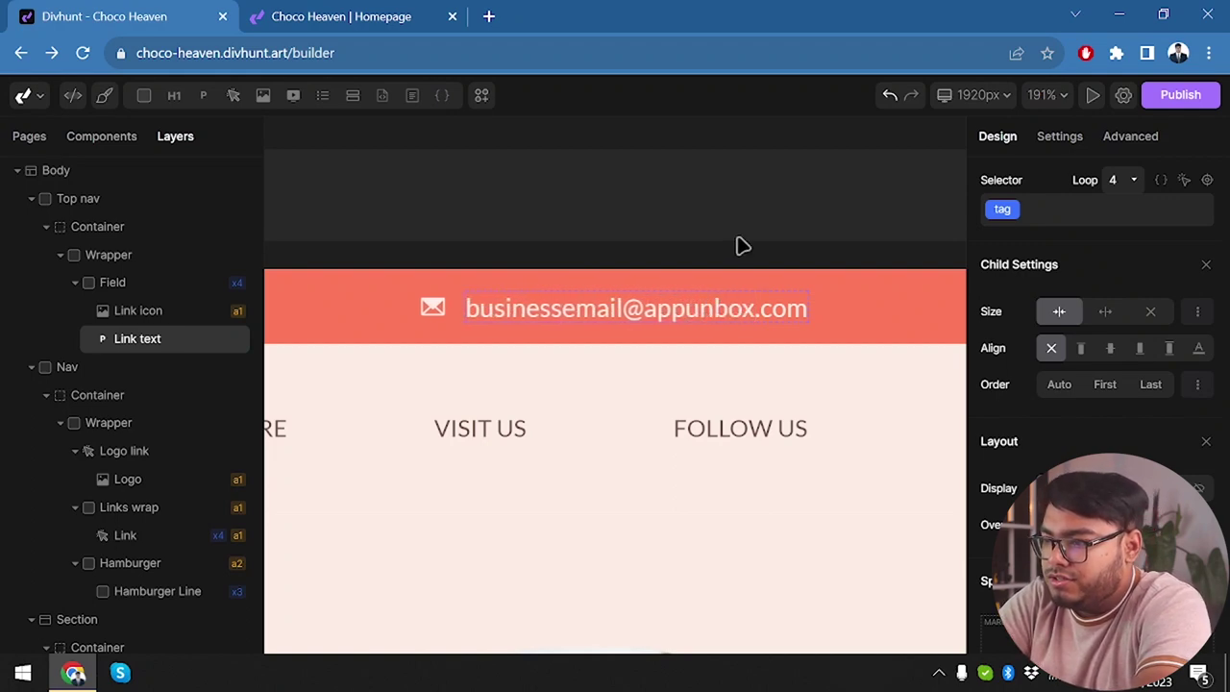
pyautogui.press('Escape')
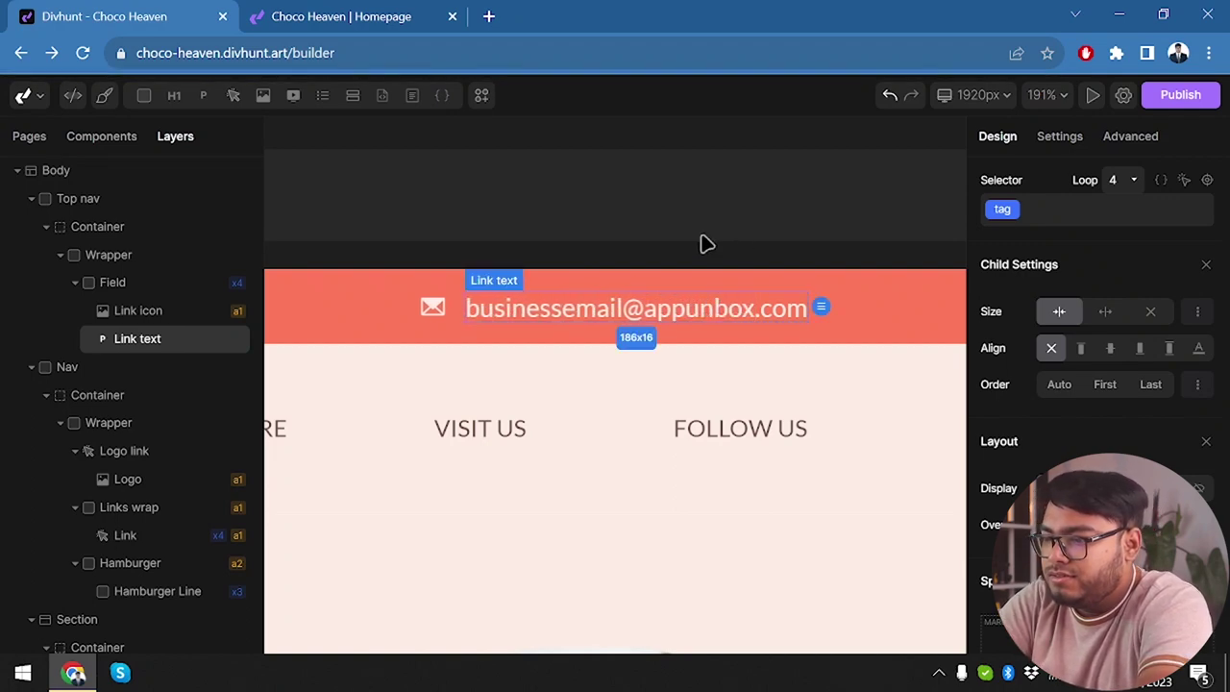
# Reload the live Choco Heaven site to show the updated top bar.
pyautogui.scroll(-3, 650, 237)
pyautogui.click(420, 9)
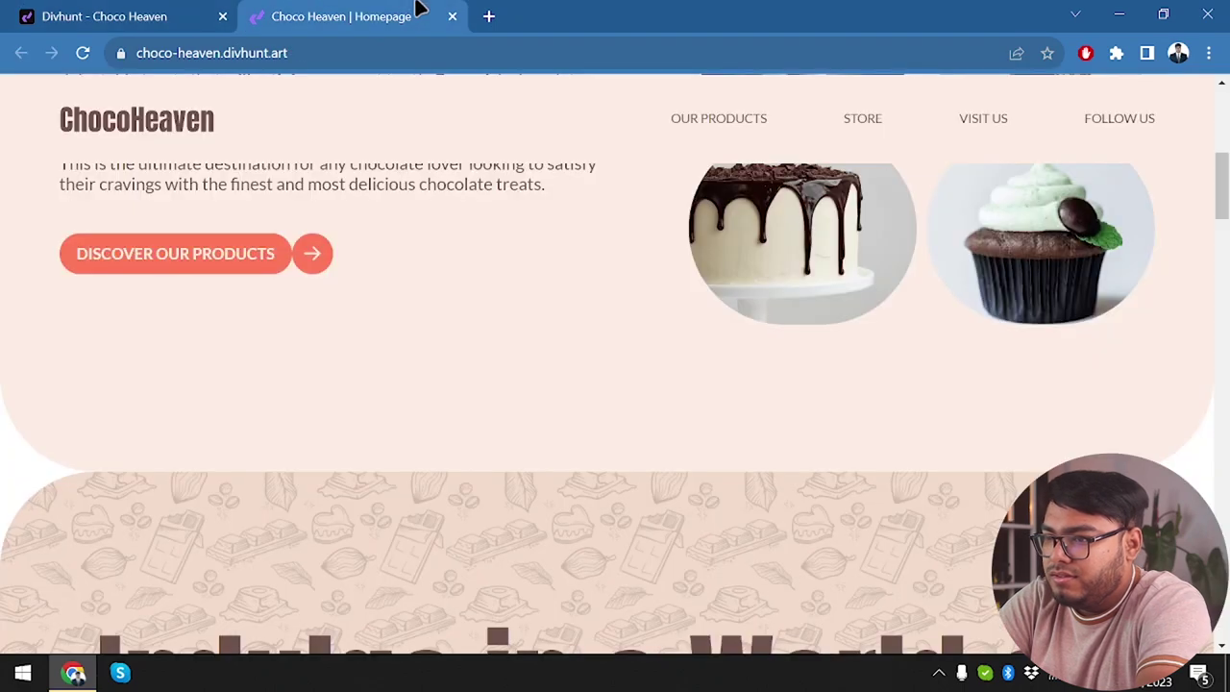
pyautogui.click(84, 55)
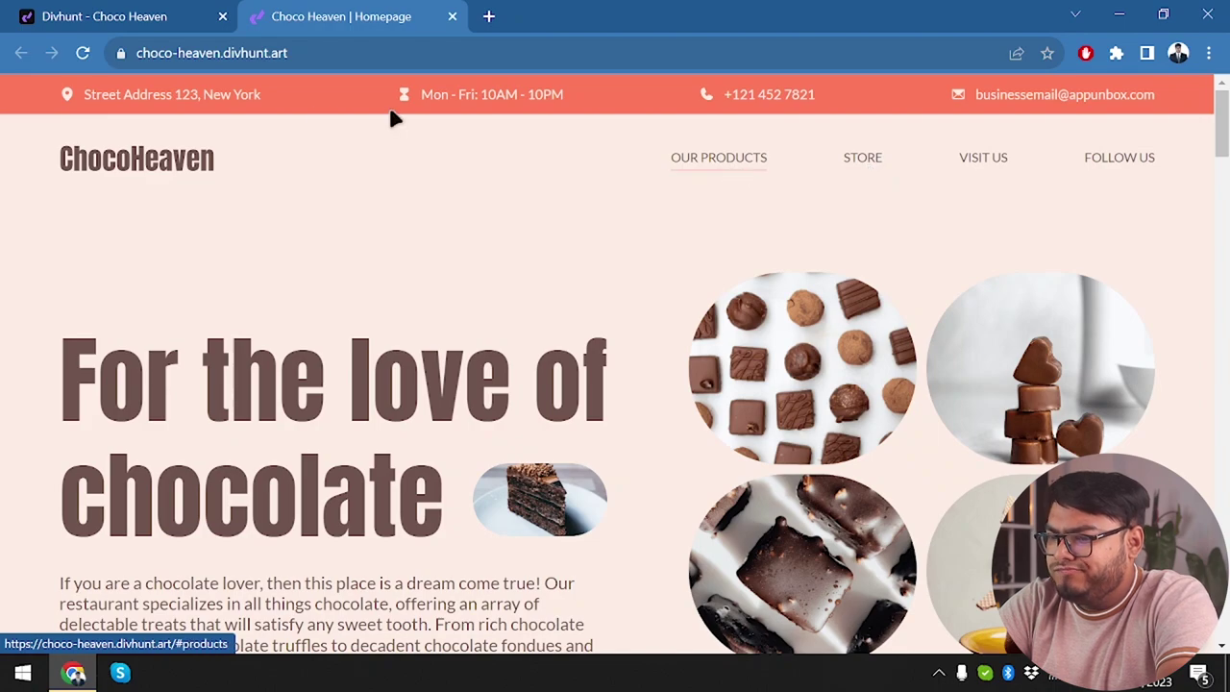
# Jump through the Follow Us, store and Visit Us sections via the nav links, then return to the builder.
pyautogui.scroll(-10, 319, 117)
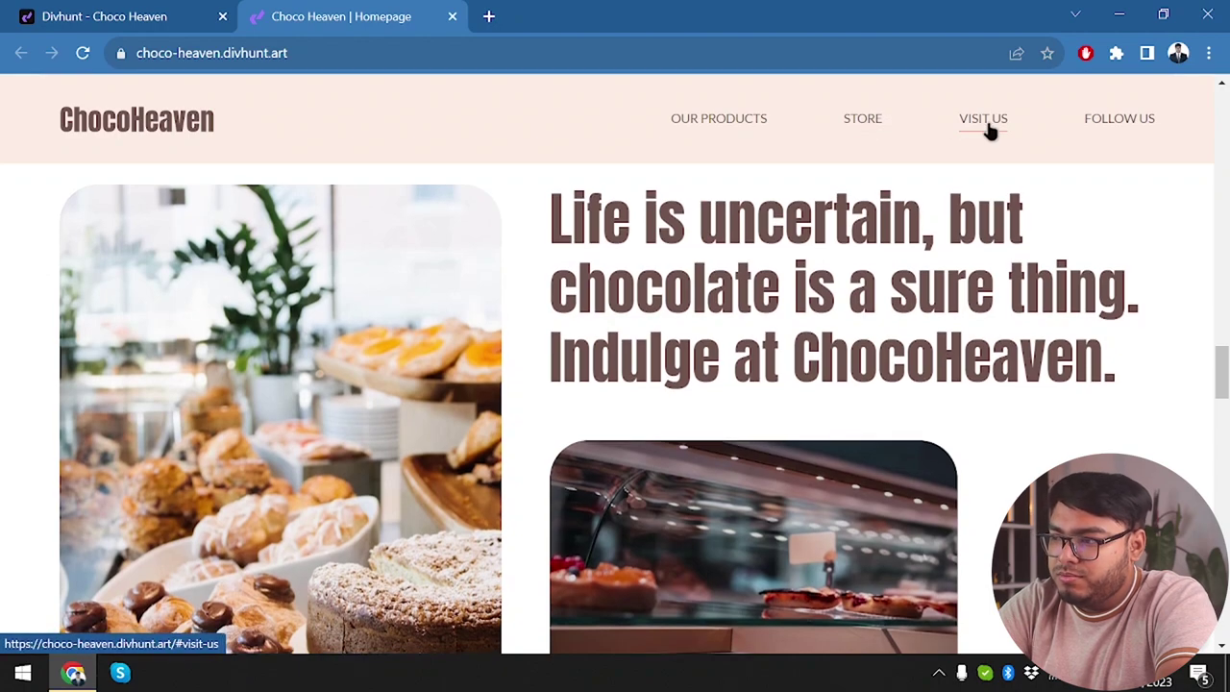
pyautogui.scroll(-4, 773, 157)
pyautogui.scroll(-5, 1009, 147)
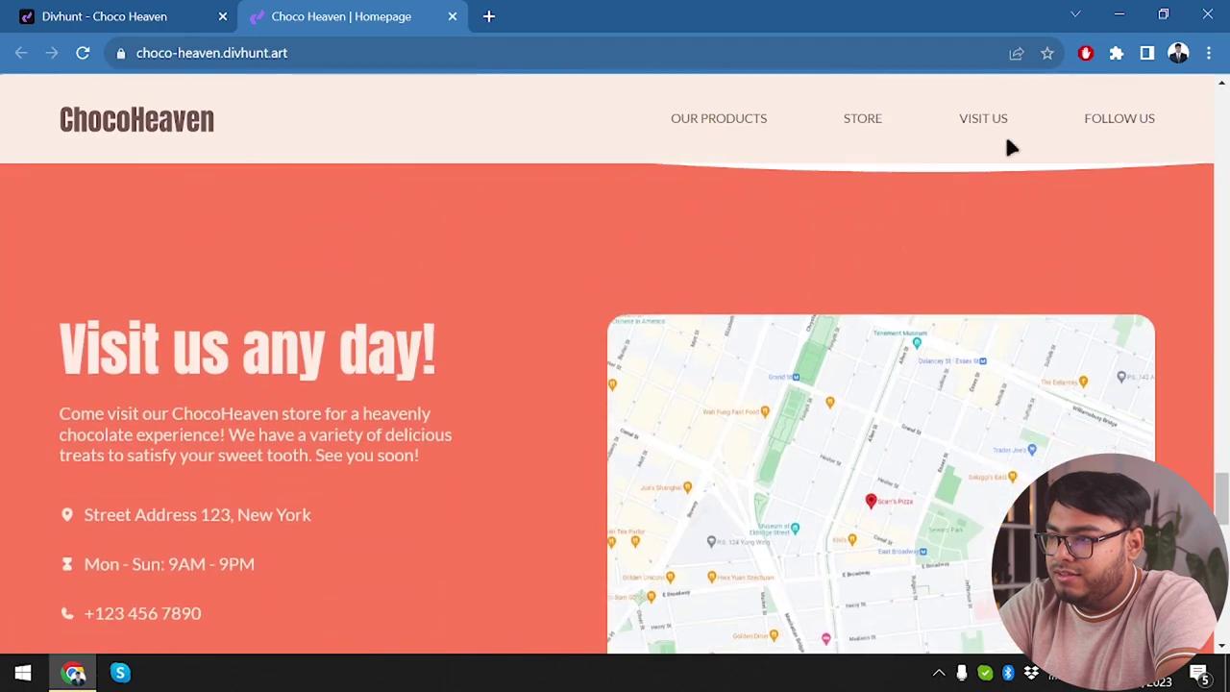
pyautogui.click(1144, 129)
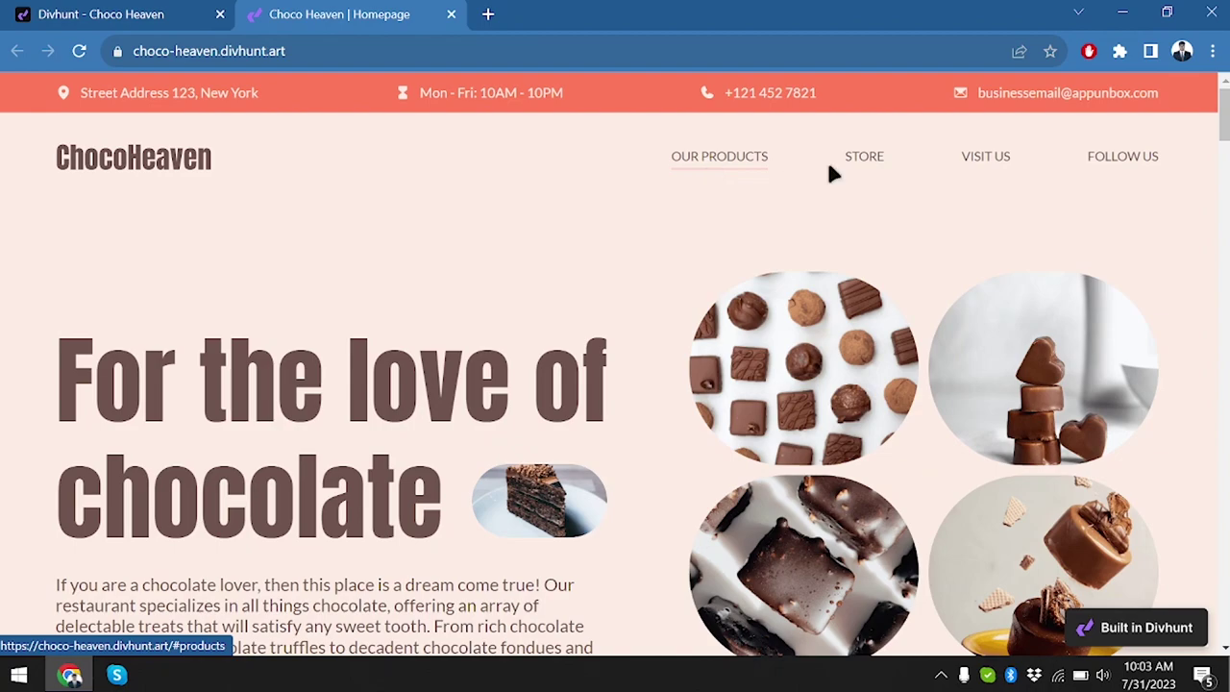
pyautogui.click(858, 159)
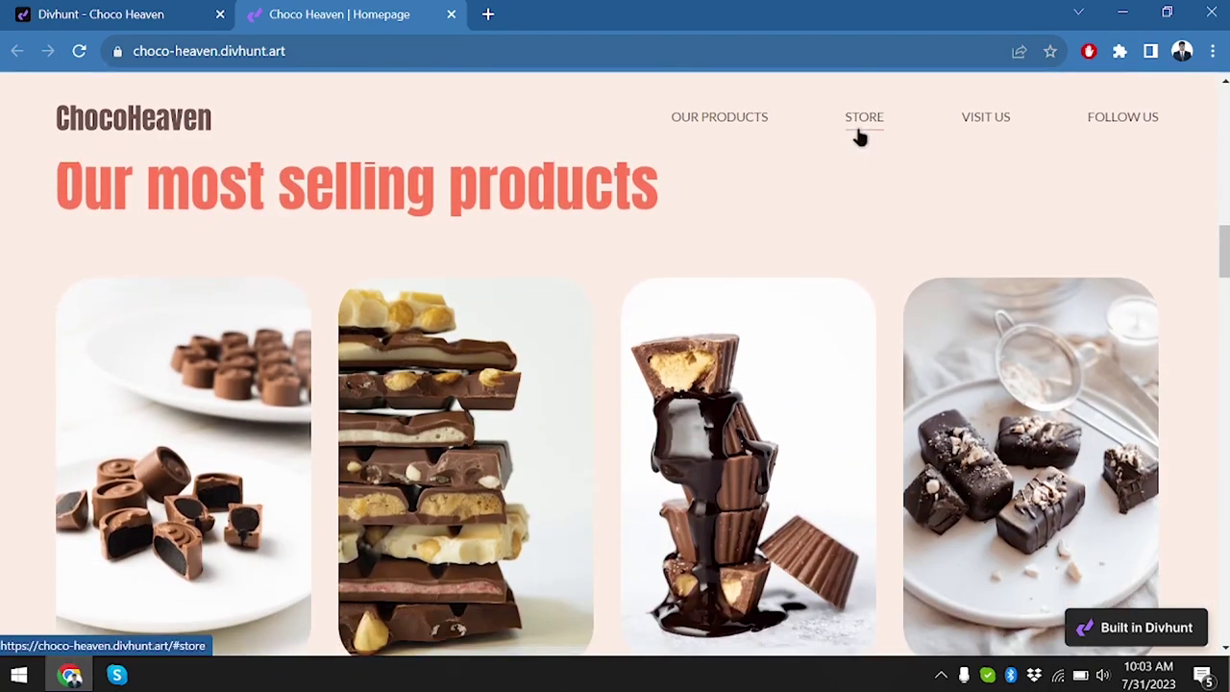
pyautogui.click(988, 124)
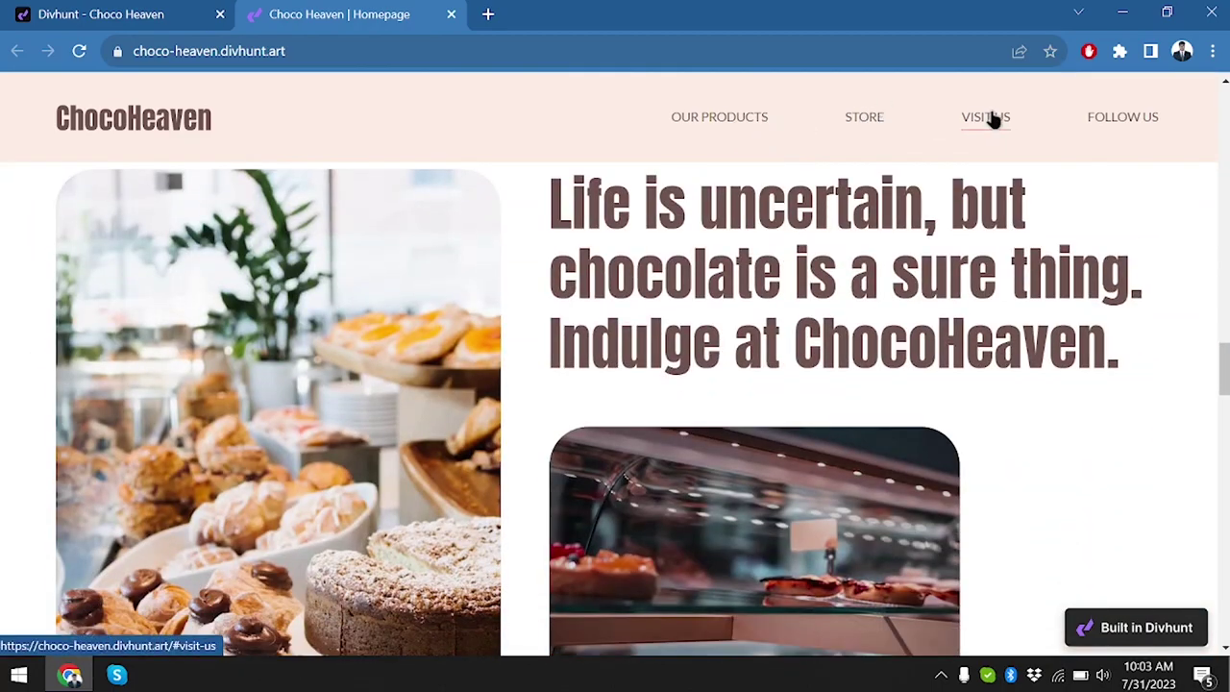
pyautogui.click(1137, 135)
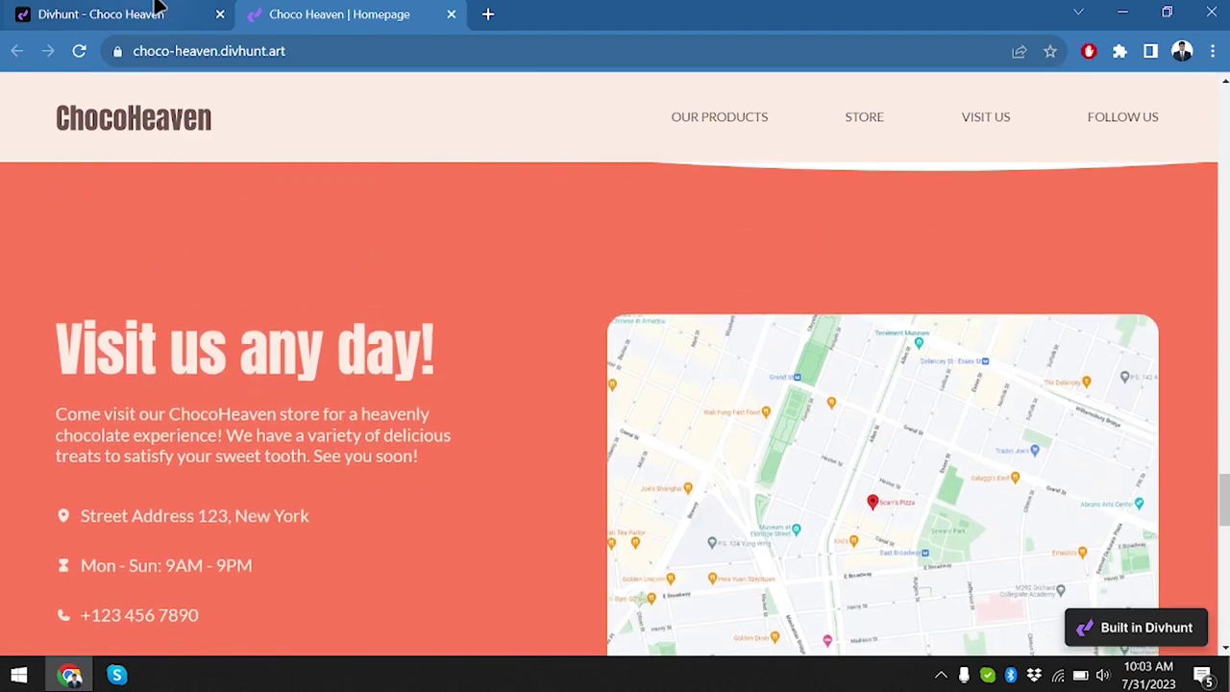
pyautogui.click(157, 7)
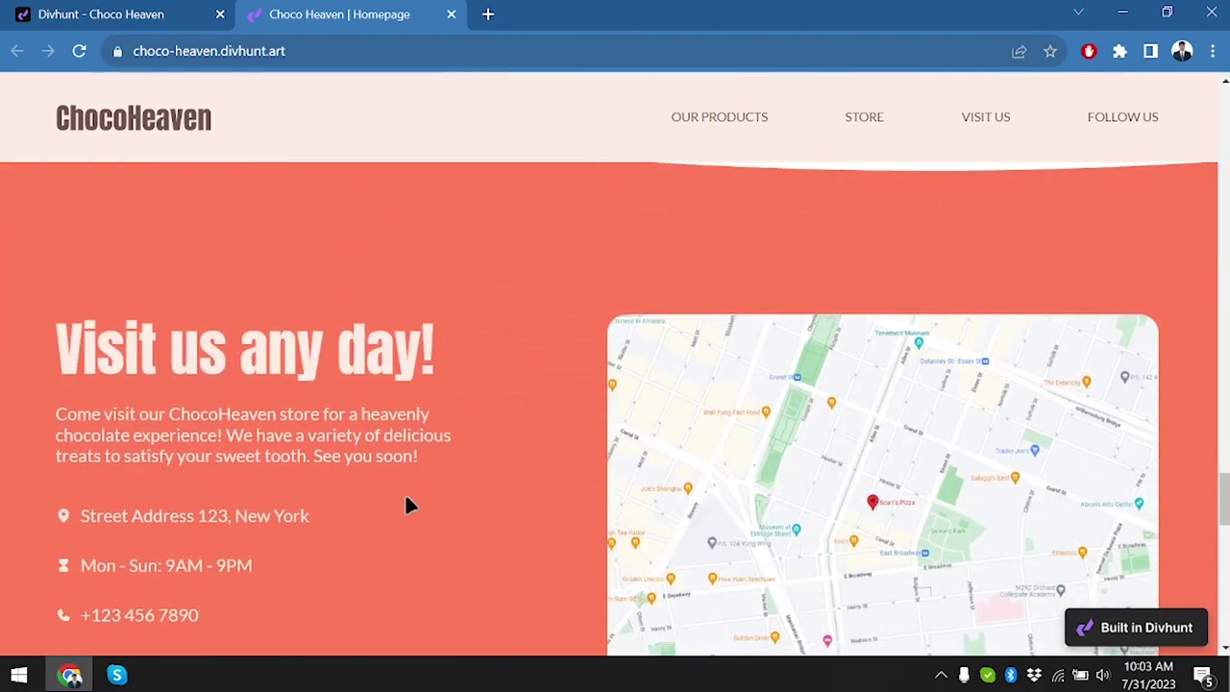
pyautogui.scroll(-3, 296, 534)
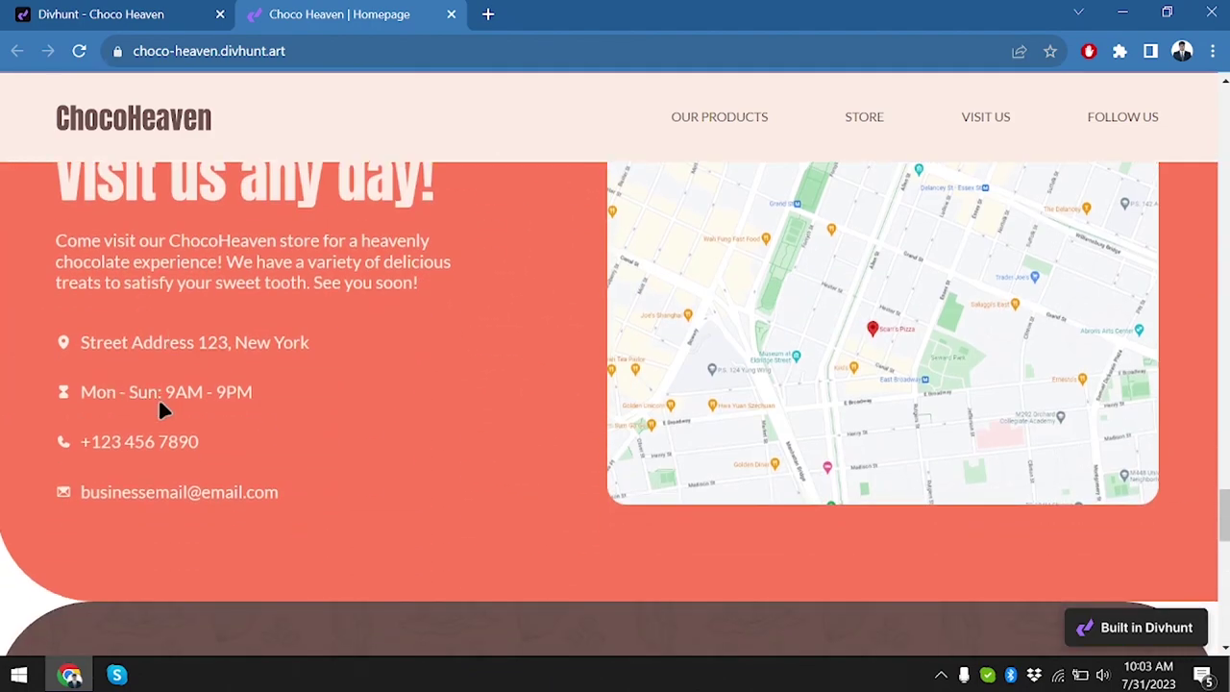
# Change the Visit us hours from Mon - Sun to Mon - Fri: 10AM - 10PM.
pyautogui.click(114, 14)
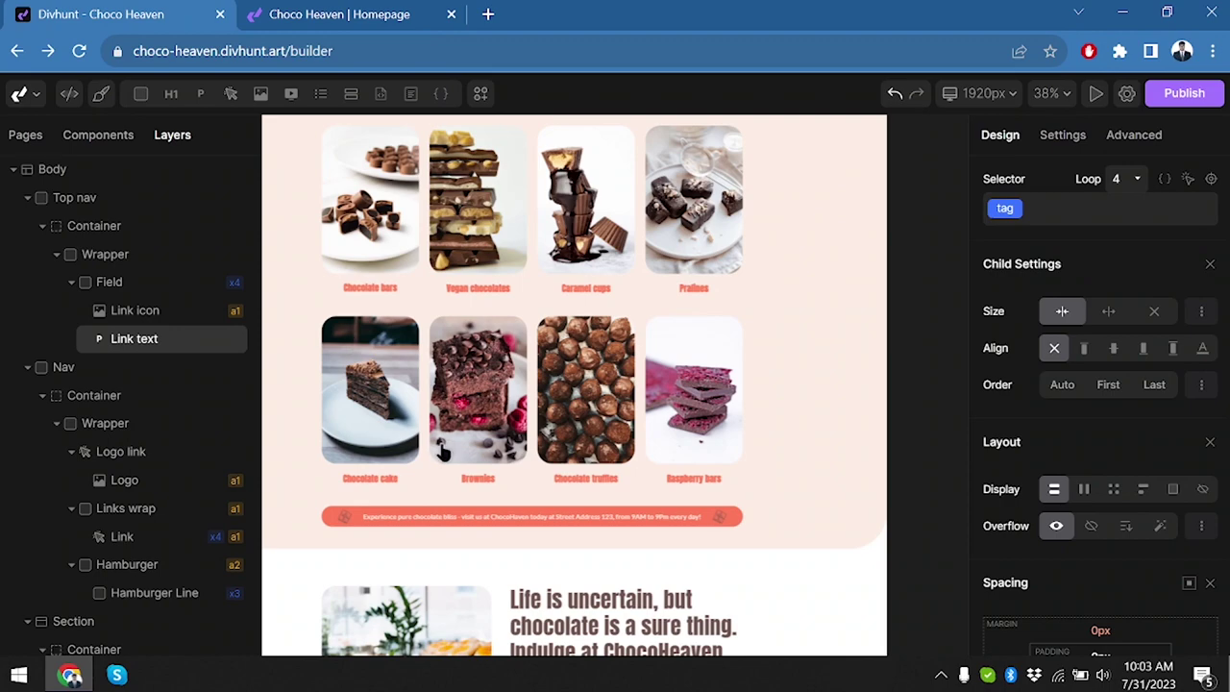
pyautogui.scroll(-5, 444, 451)
pyautogui.scroll(-3, 443, 445)
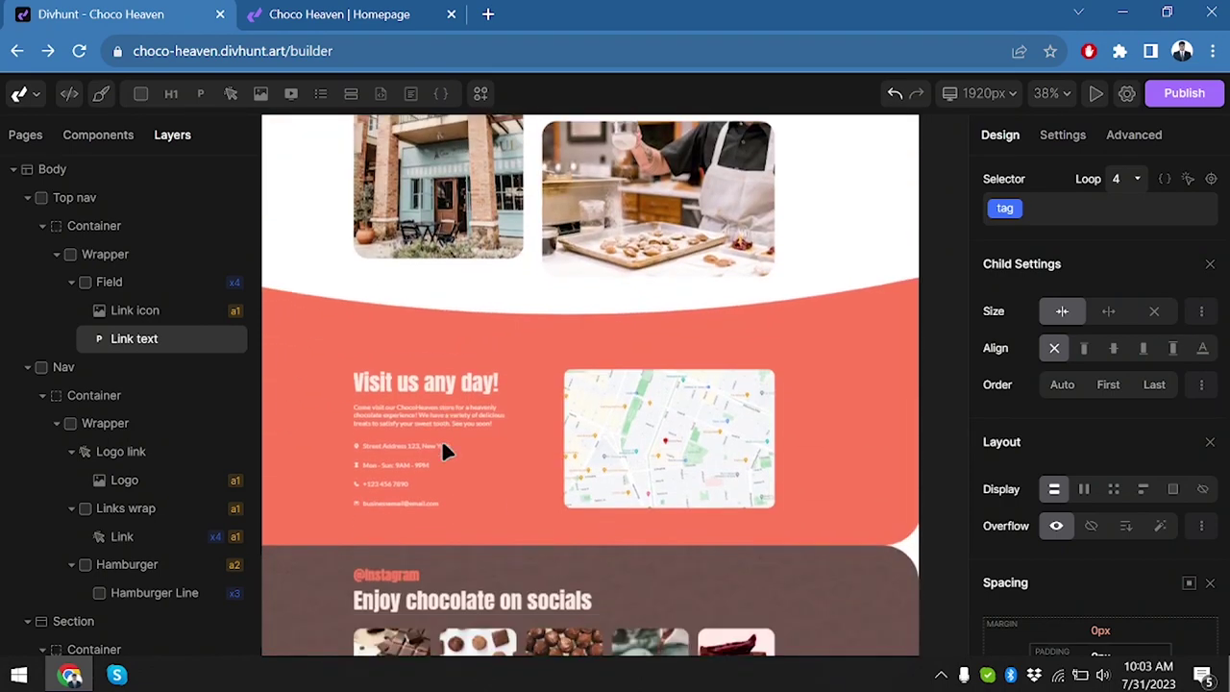
pyautogui.keyDown('ctrl'); pyautogui.scroll(8, 443, 446); pyautogui.keyUp('ctrl')
pyautogui.keyDown('ctrl'); pyautogui.scroll(-4, 441, 451); pyautogui.keyUp('ctrl')
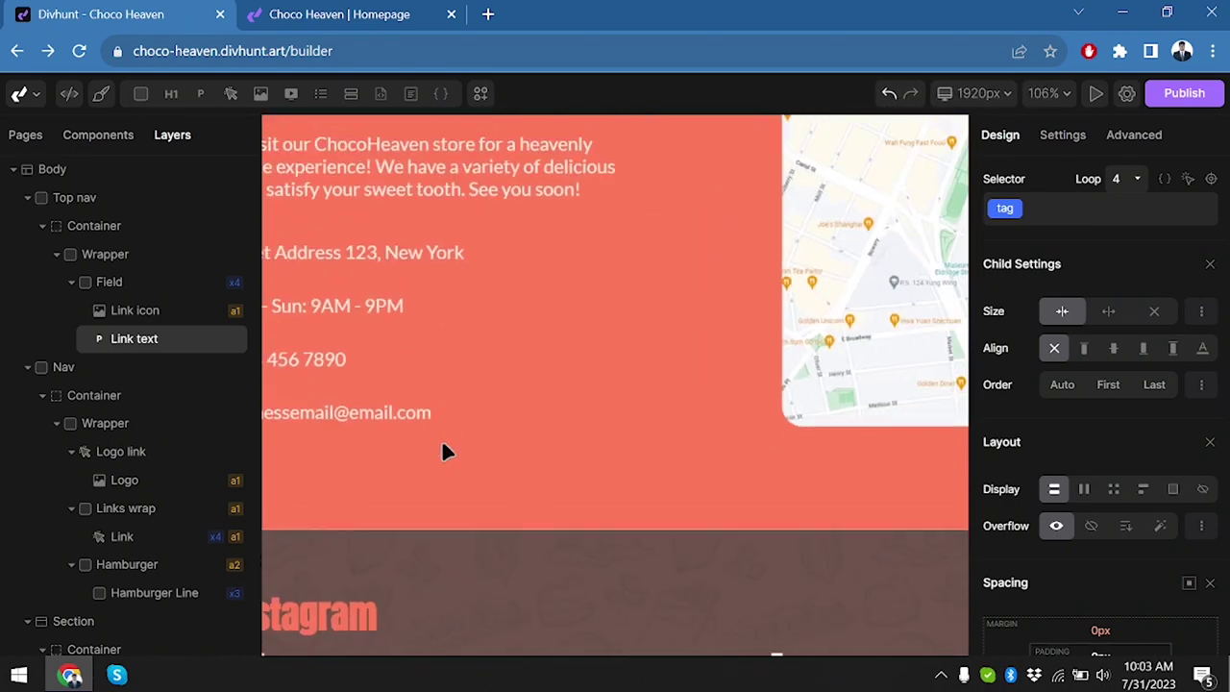
pyautogui.click(595, 373)
pyautogui.press('Right')
pyautogui.hotkey('ctrl', 'shift', 'Right')
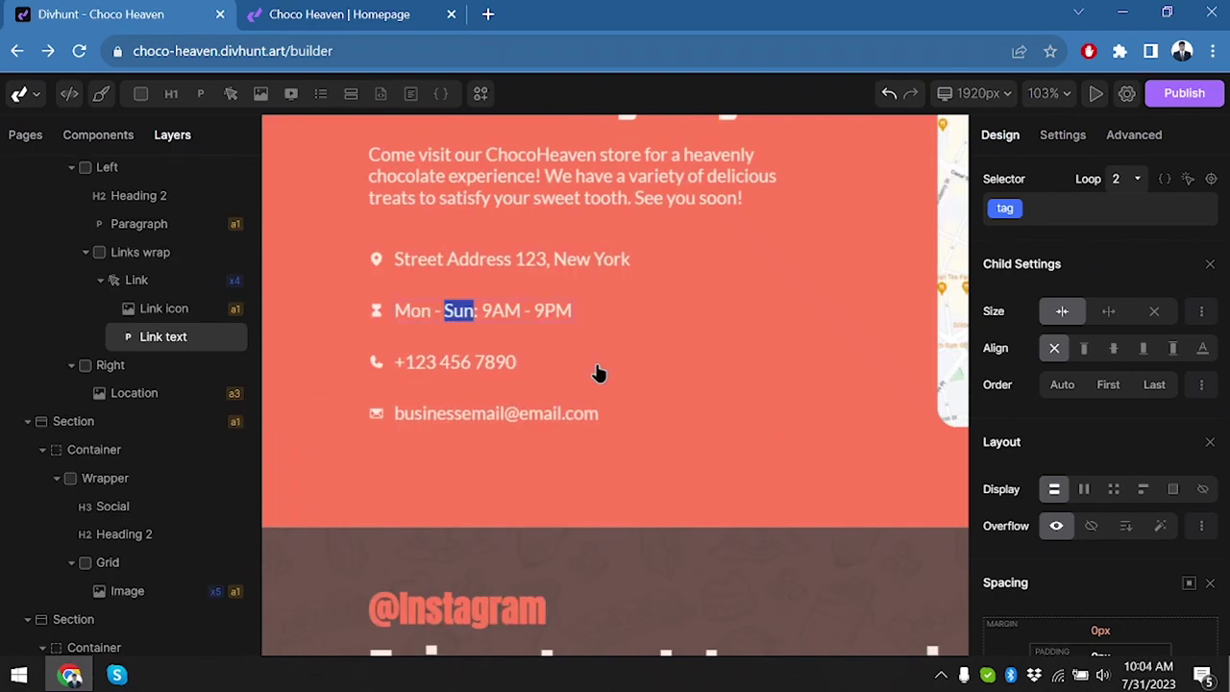
pyautogui.write('Fri')
pyautogui.press('Delete')
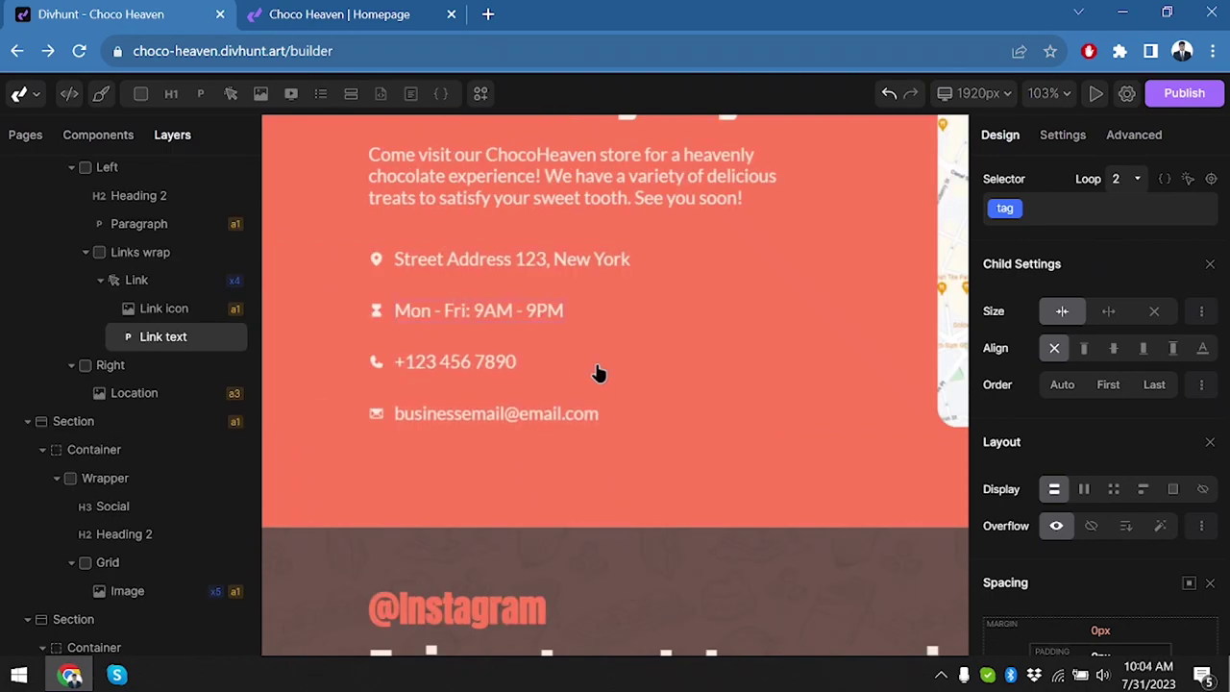
pyautogui.press('BackSpace')
pyautogui.write('10')
pyautogui.press('Right')
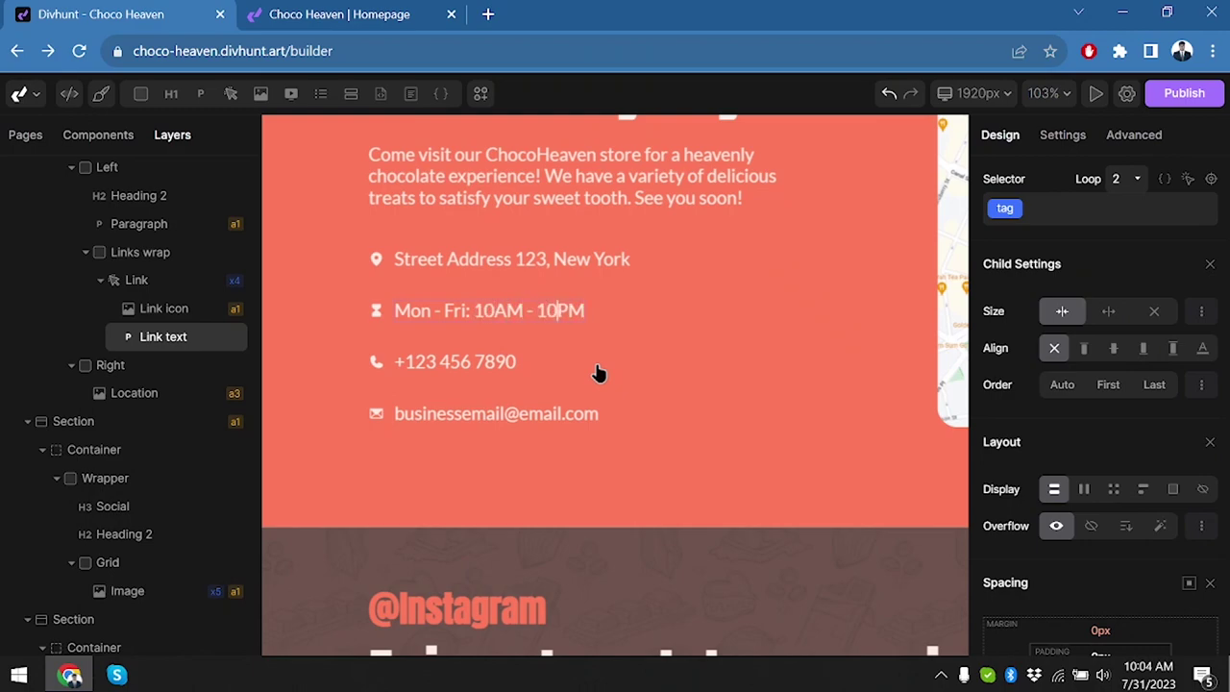
# Update the Visit us phone number and replace 'email' in the address's domain.
pyautogui.click(437, 377)
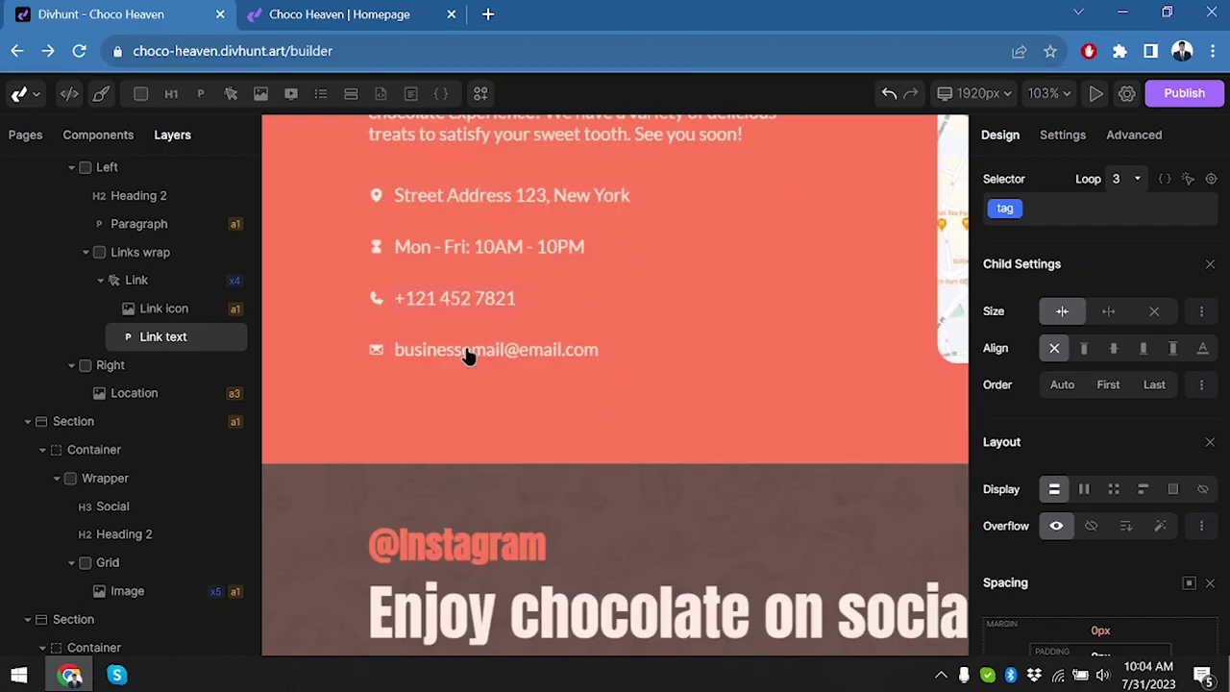
pyautogui.click(468, 351)
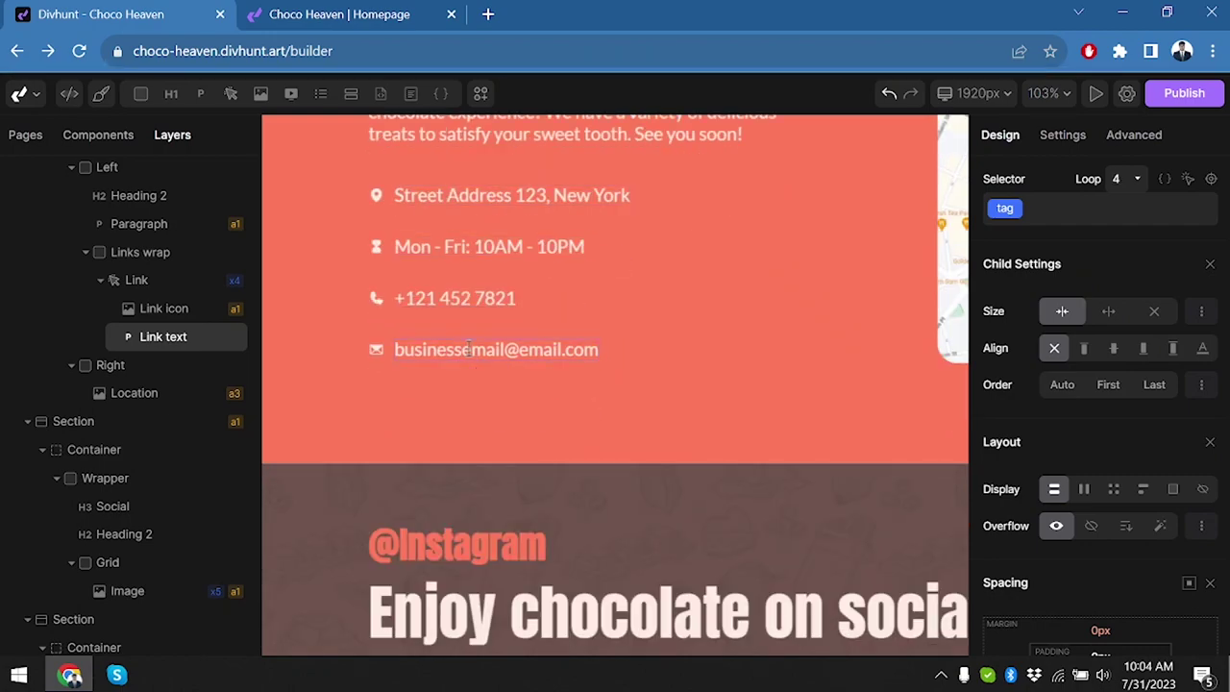
pyautogui.doubleClick(548, 352)
pyautogui.write('appurbox')
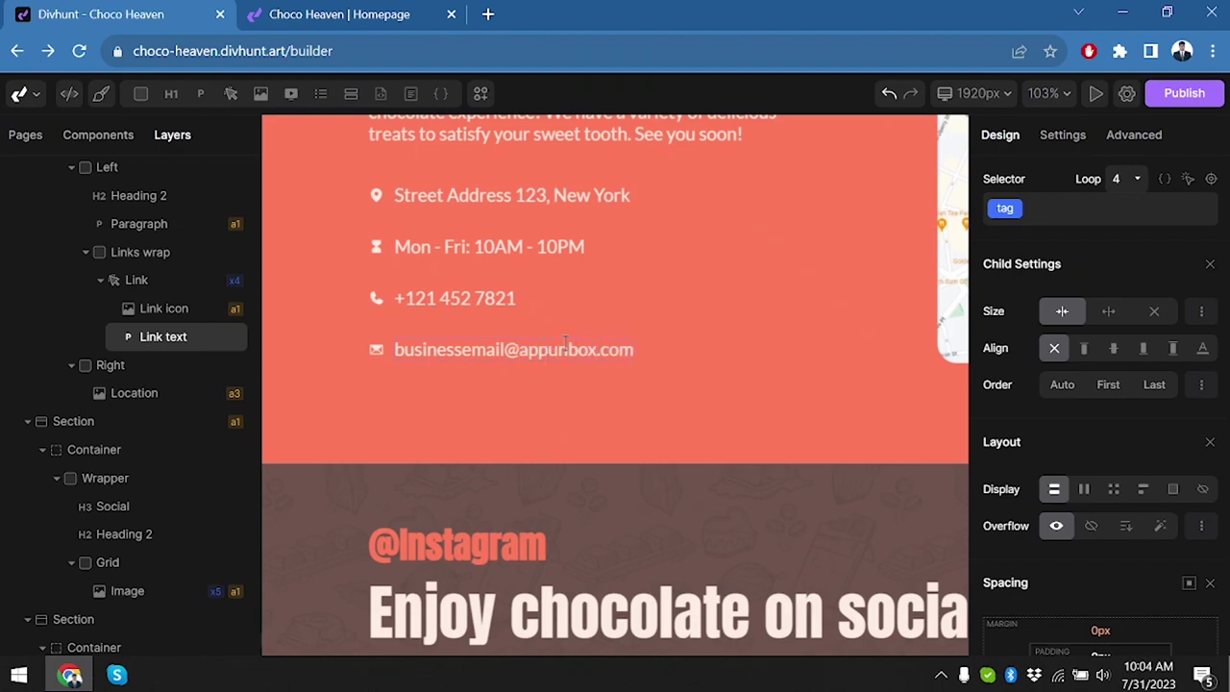
pyautogui.scroll(-3, 565, 344)
pyautogui.scroll(-5, 740, 371)
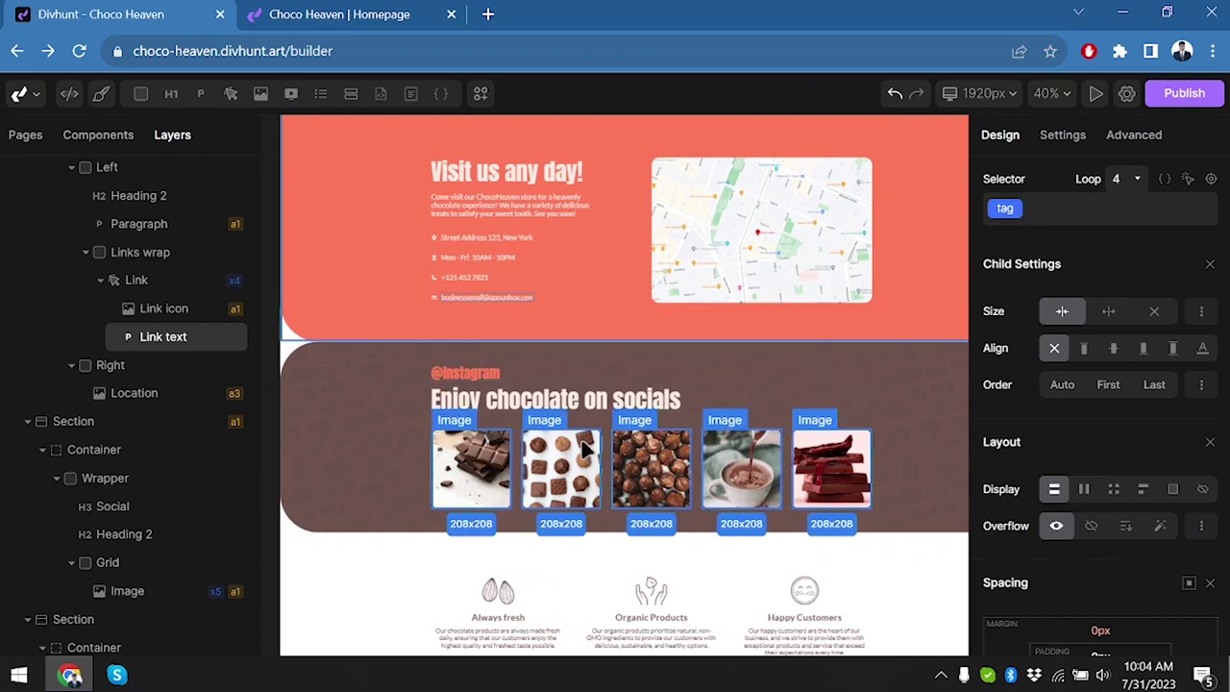
# Select the first Instagram grid image and check its right-click options.
pyautogui.click(798, 504)
pyautogui.click(483, 462)
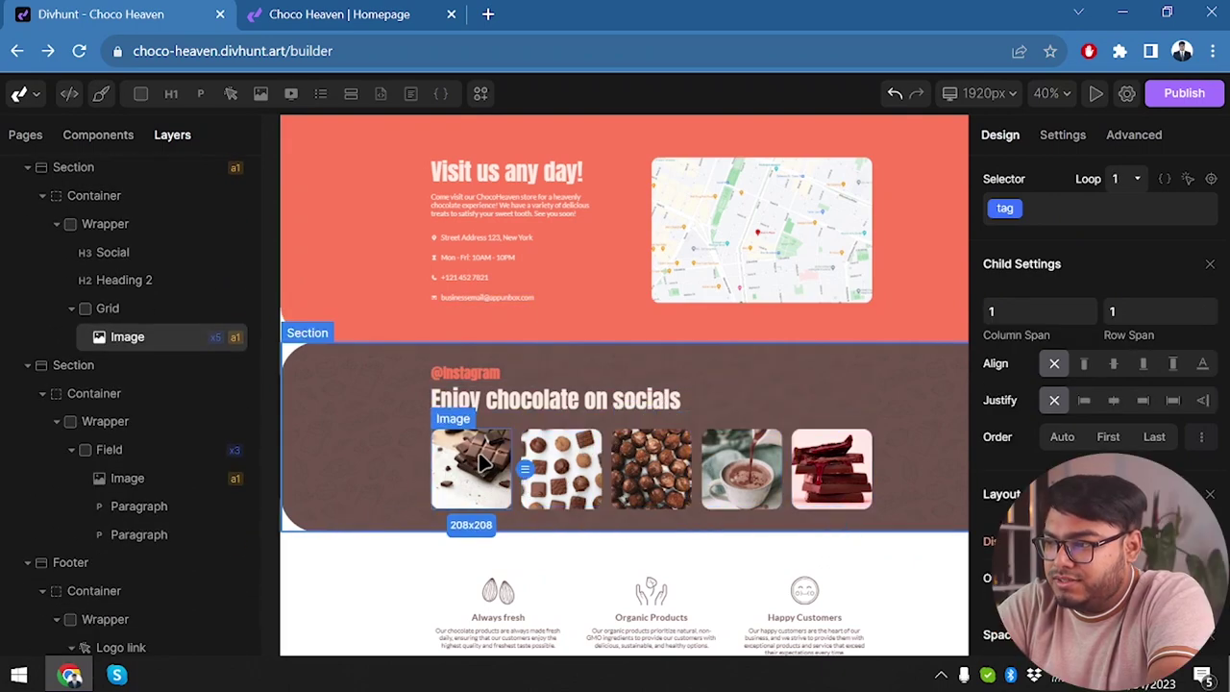
pyautogui.scroll(-2, 480, 461)
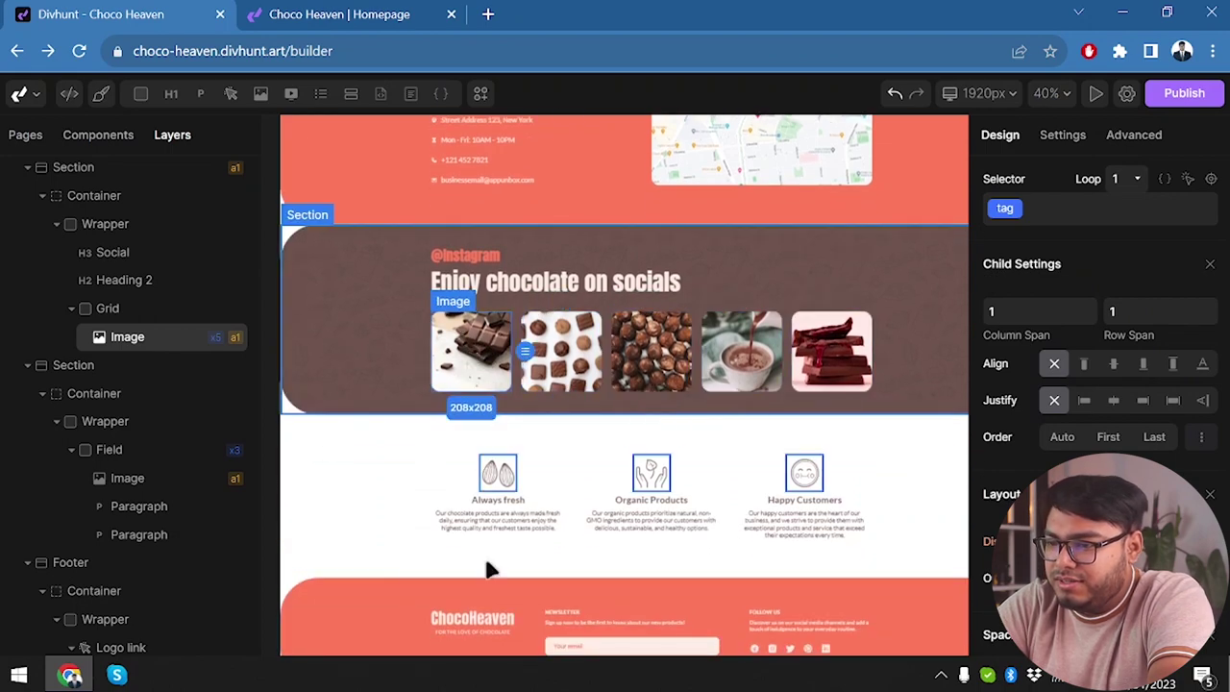
pyautogui.rightClick(492, 350)
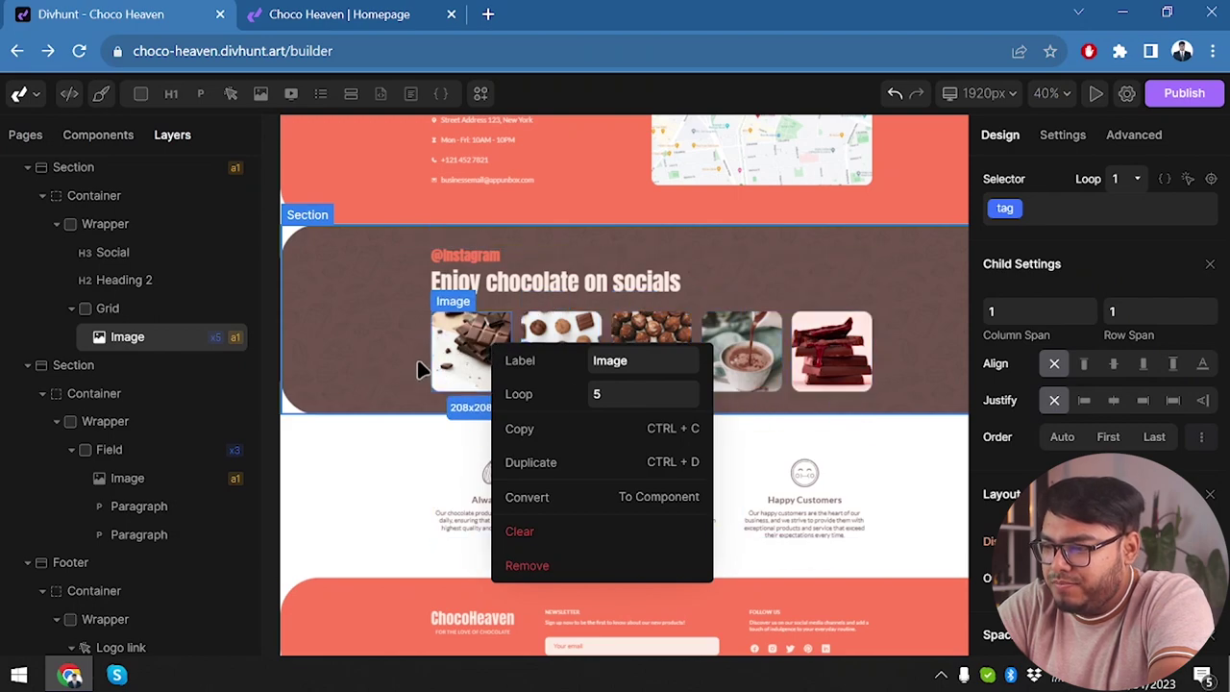
pyautogui.click(535, 335)
pyautogui.rightClick(541, 328)
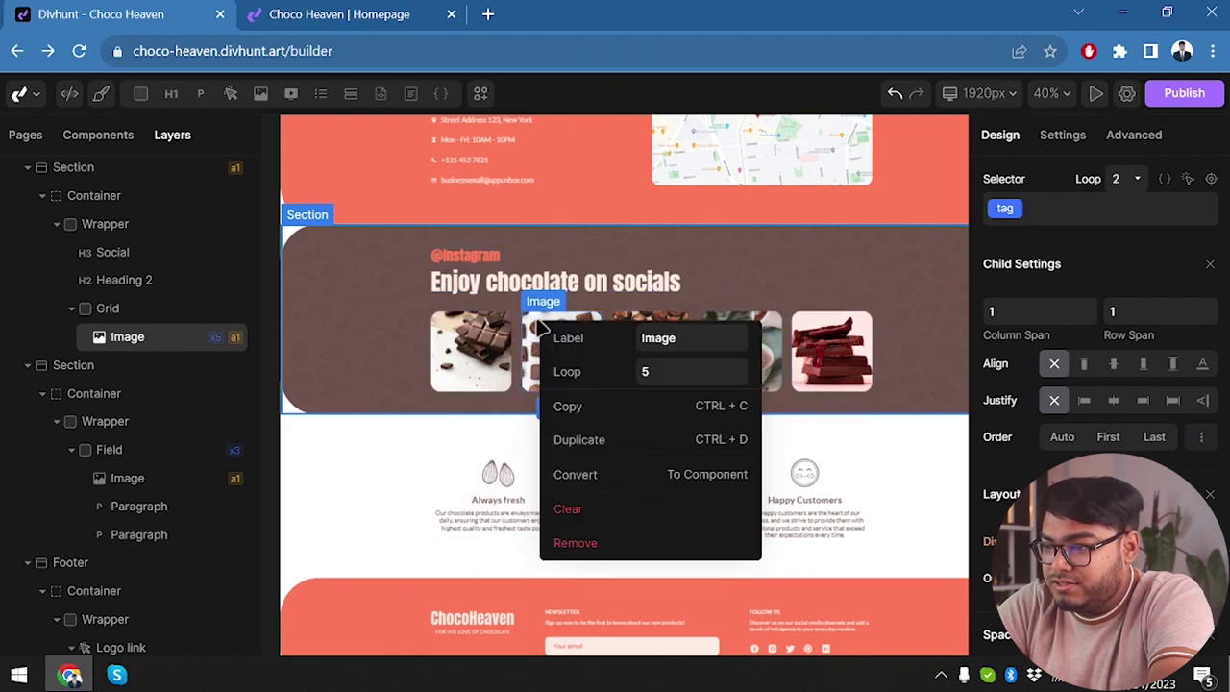
pyautogui.click(477, 359)
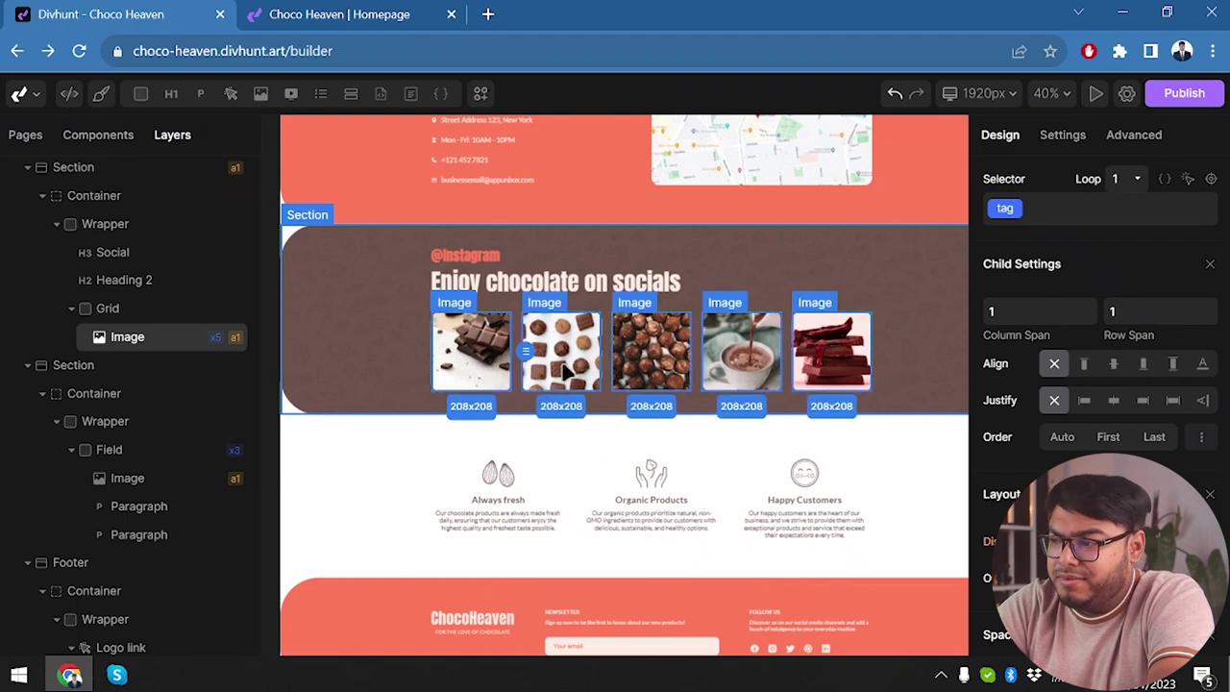
pyautogui.scroll(-2, 490, 451)
pyautogui.scroll(1, 491, 452)
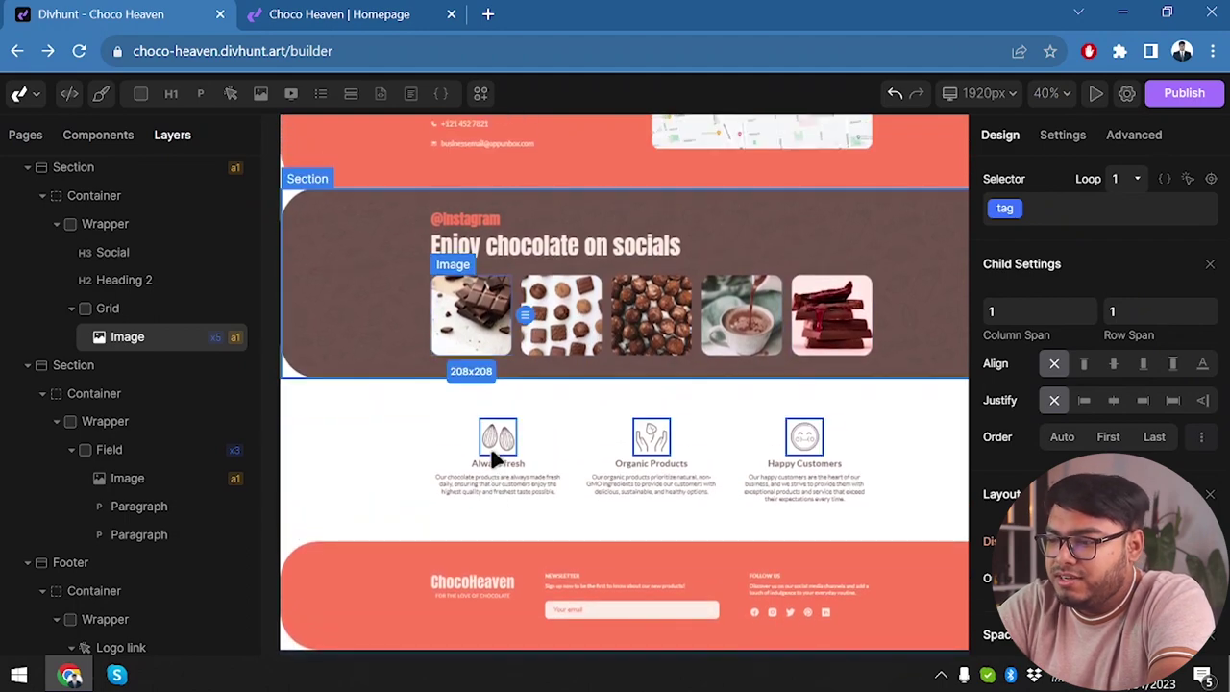
# Reselect the first Instagram image and open Uploads from its Source setting.
pyautogui.click(492, 454)
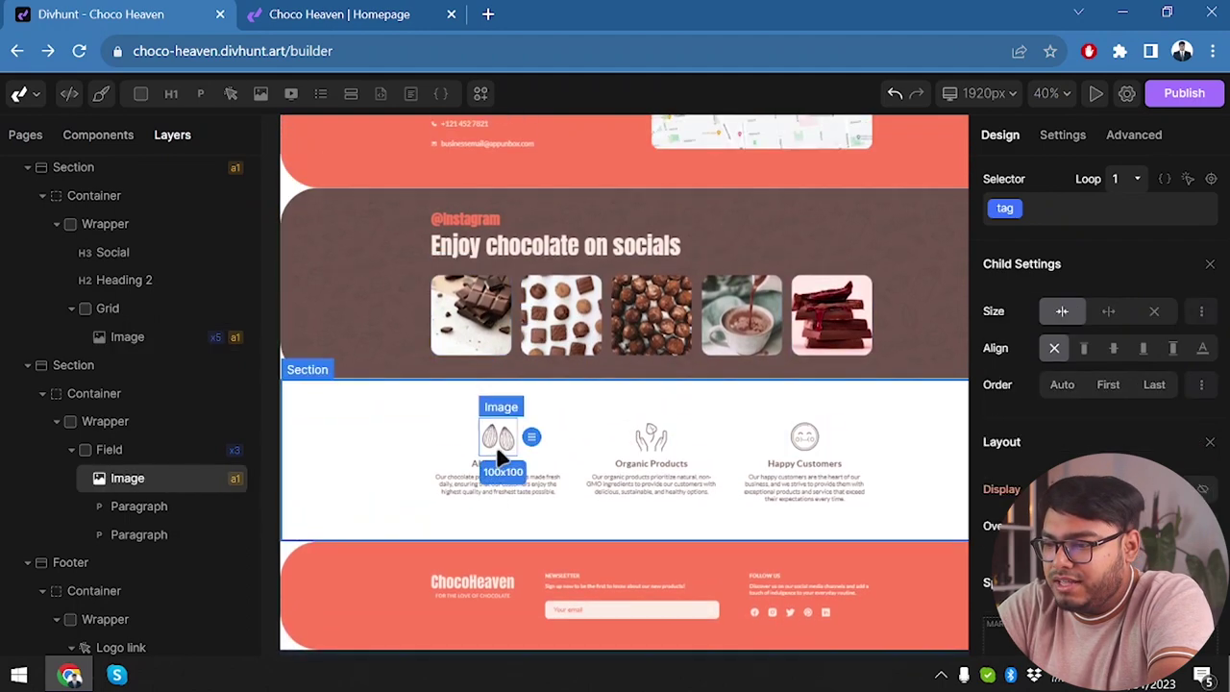
pyautogui.click(378, 458)
pyautogui.click(473, 319)
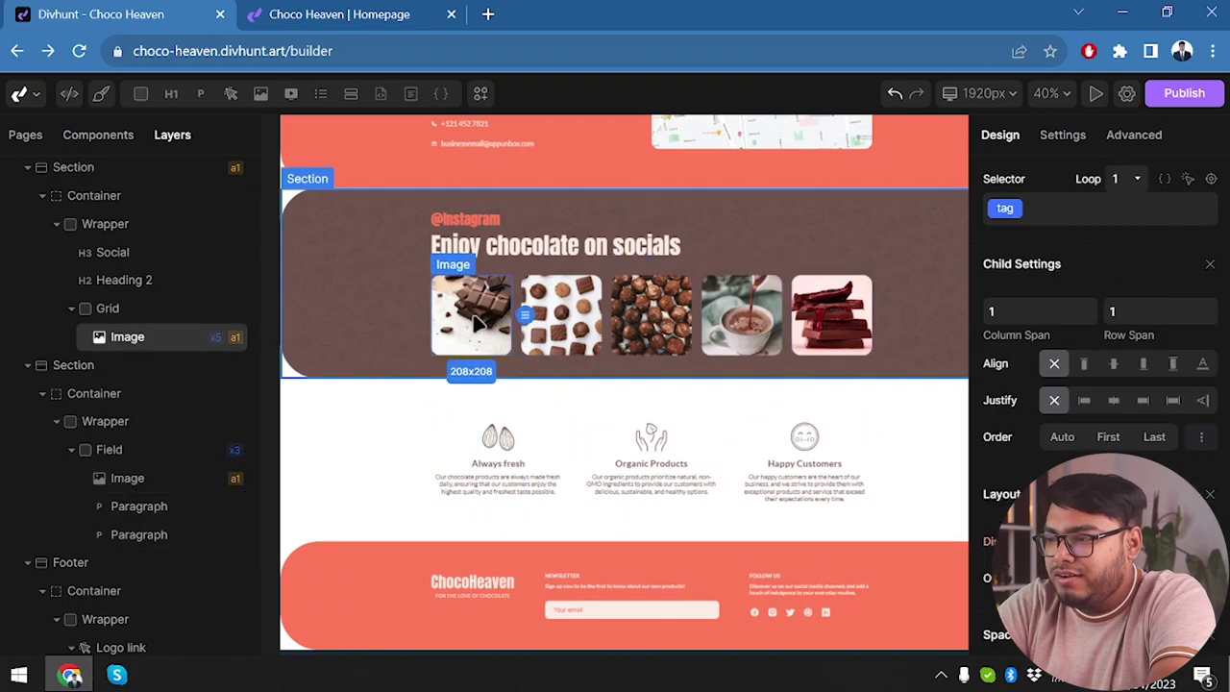
pyautogui.rightClick(477, 323)
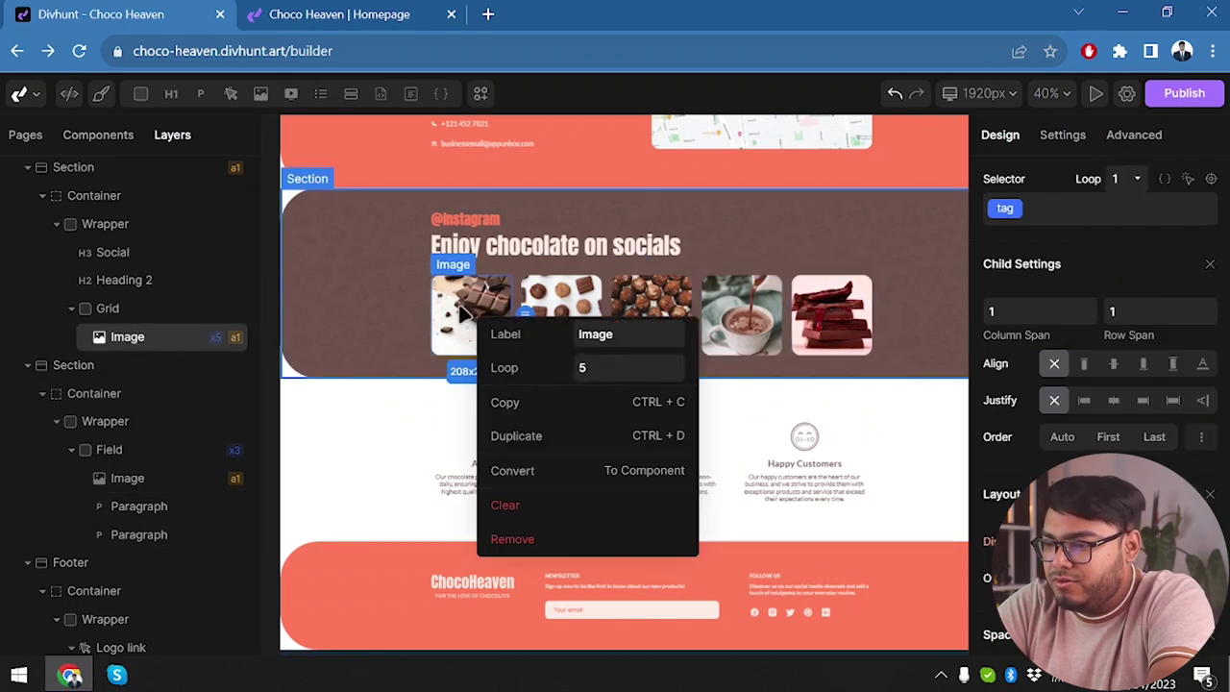
pyautogui.press('Escape')
pyautogui.scroll(3, 465, 313)
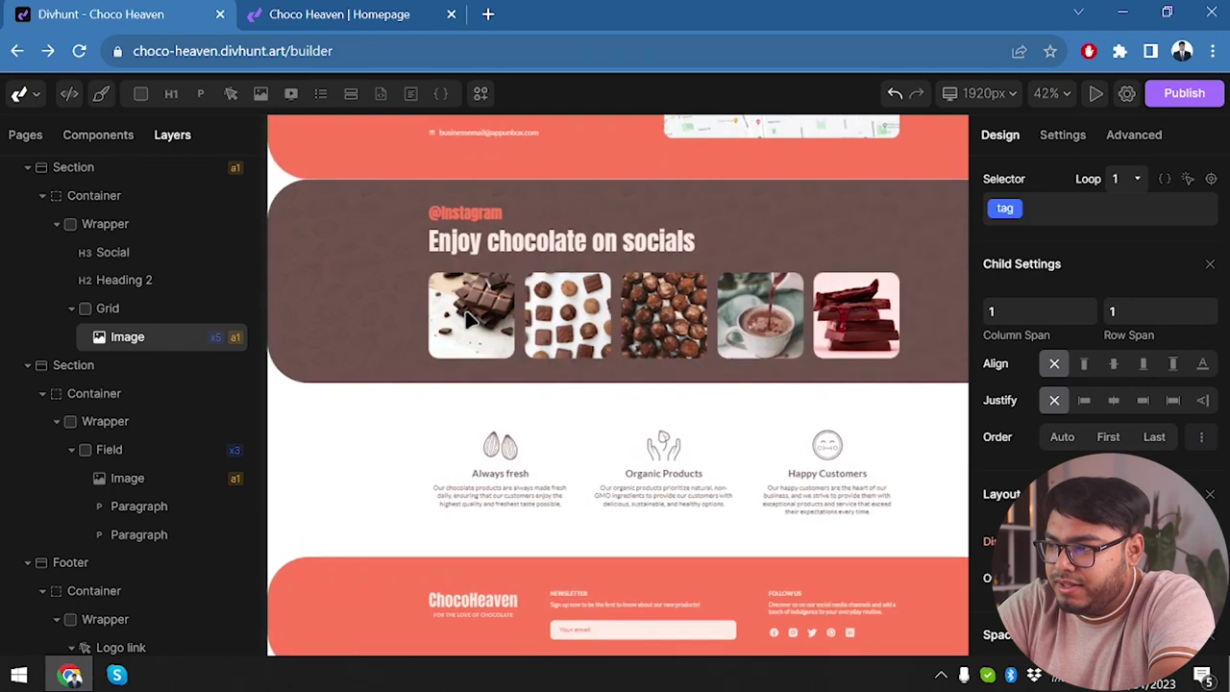
pyautogui.click(1063, 135)
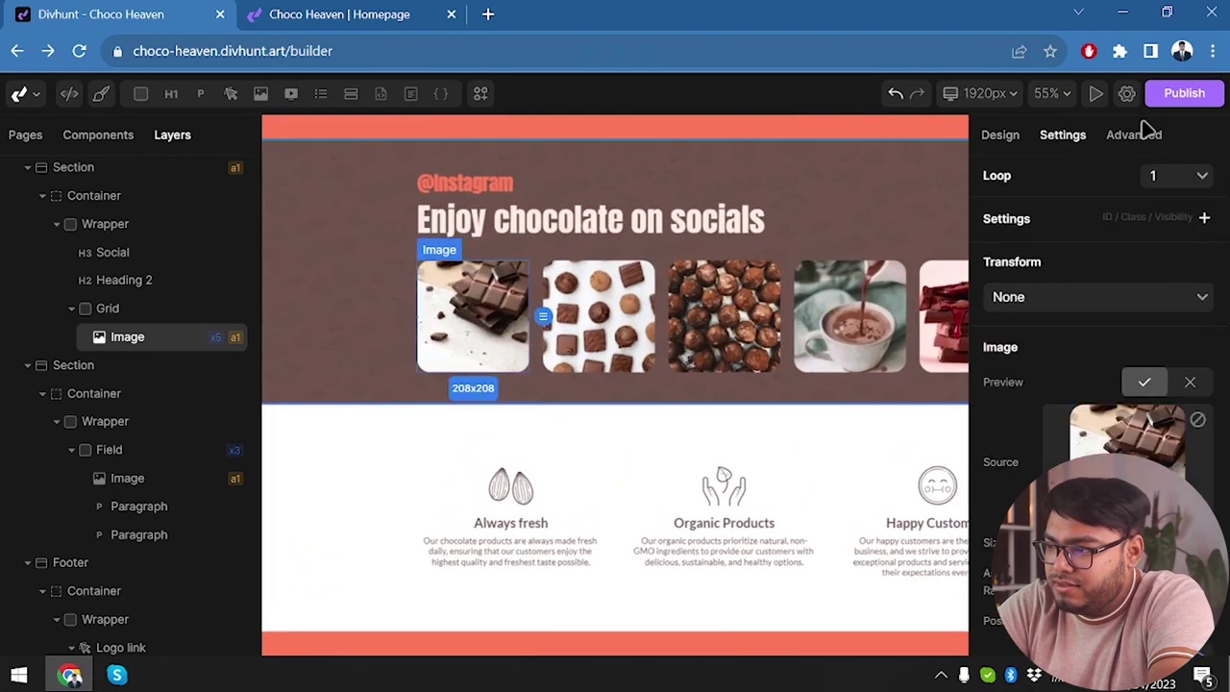
pyautogui.click(1196, 448)
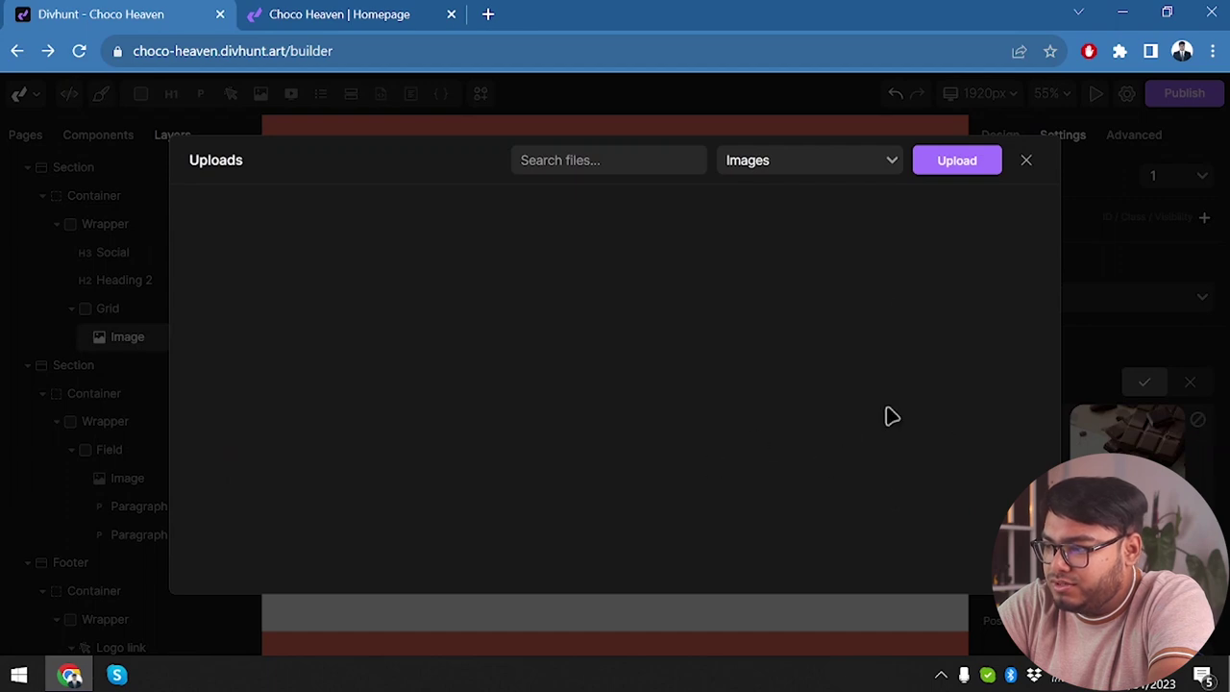
# Upload the dolphin picture 1688991293064.png from Downloads and use it for the first Instagram image.
pyautogui.click(939, 162)
pyautogui.click(684, 405)
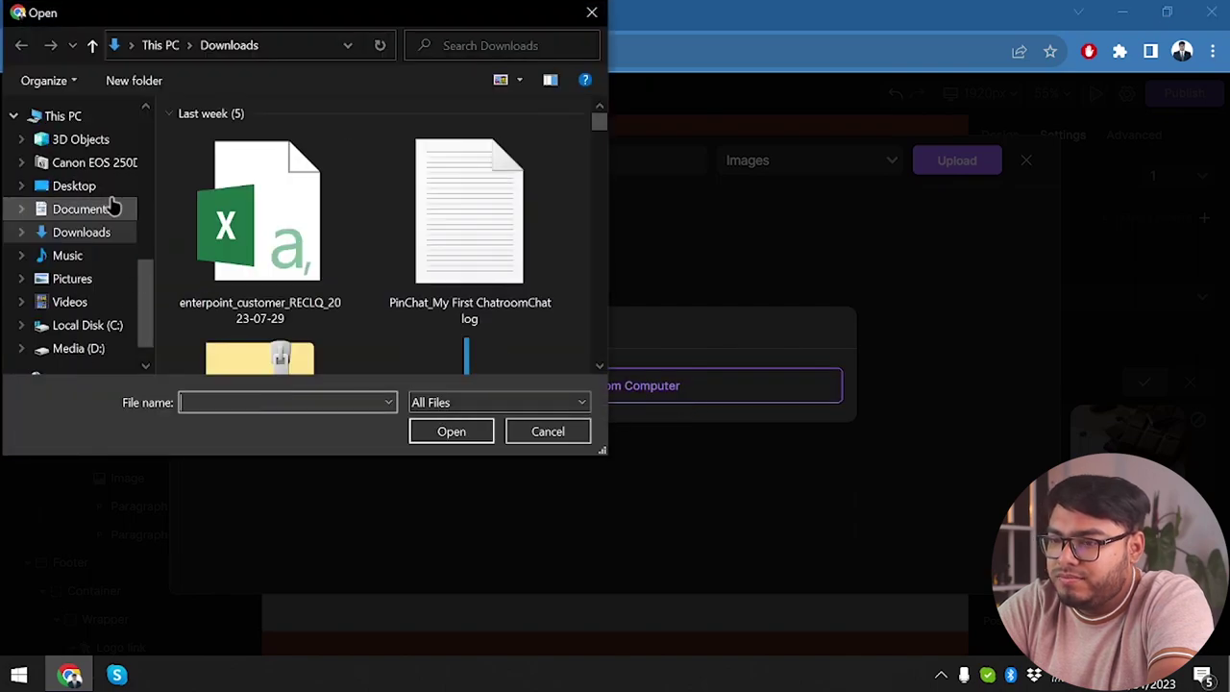
pyautogui.scroll(-10, 231, 274)
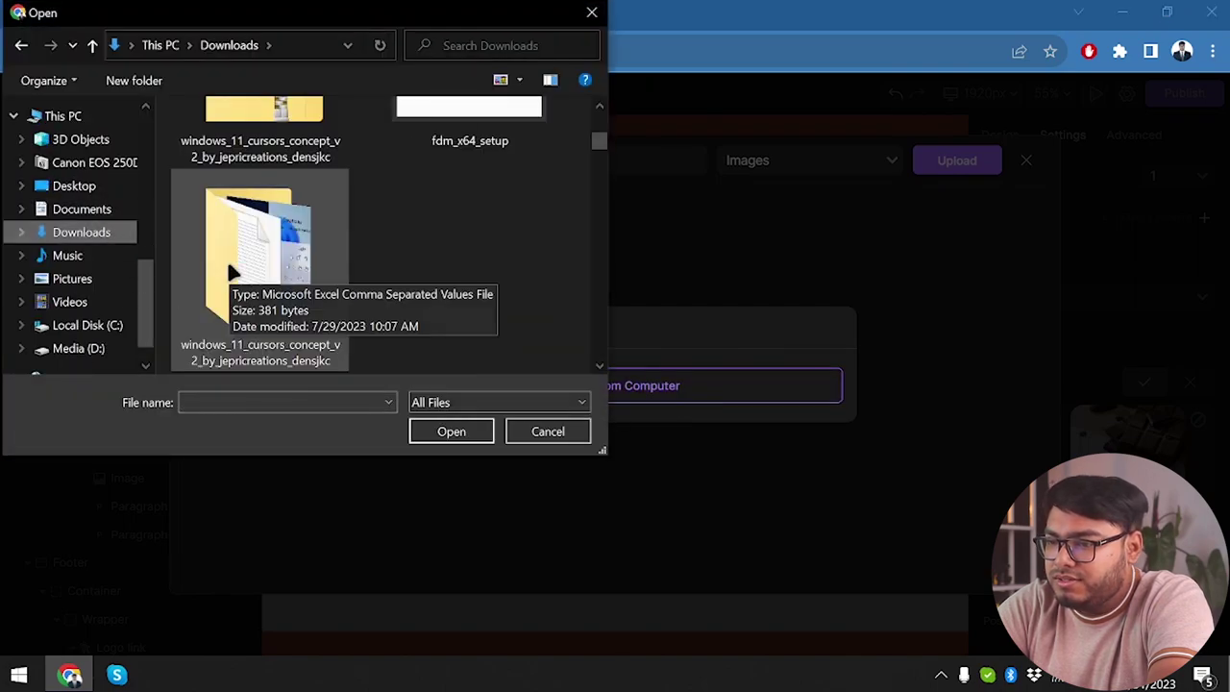
pyautogui.scroll(-3, 230, 274)
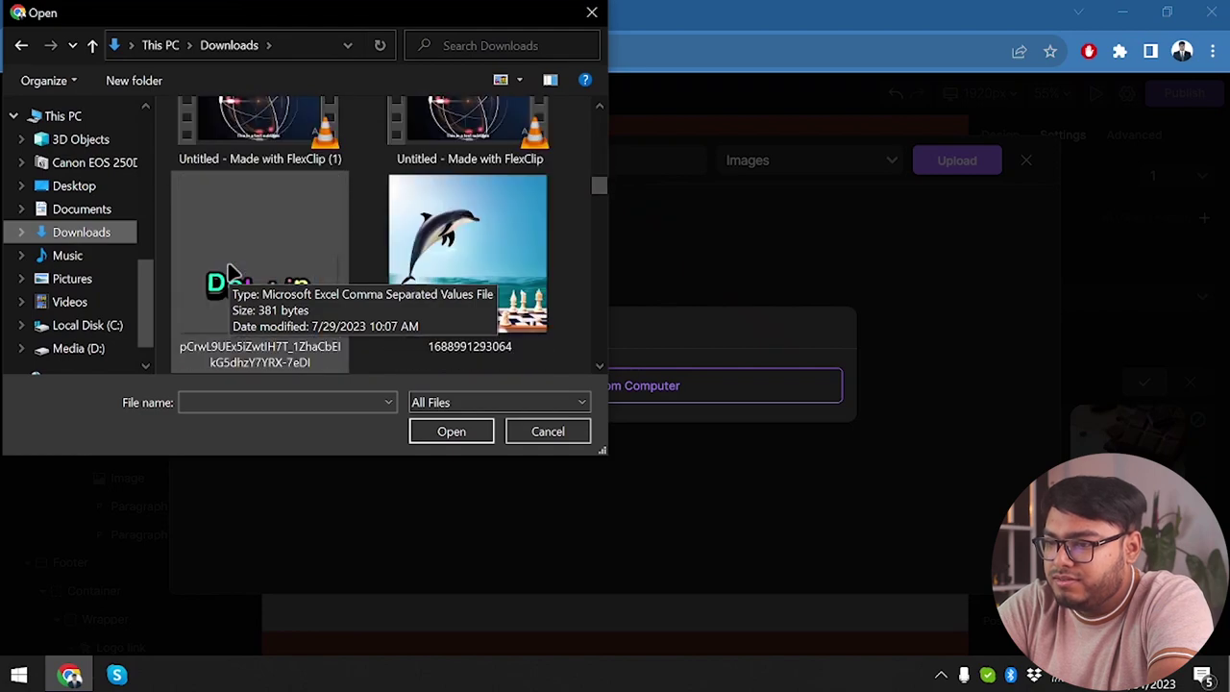
pyautogui.doubleClick(448, 247)
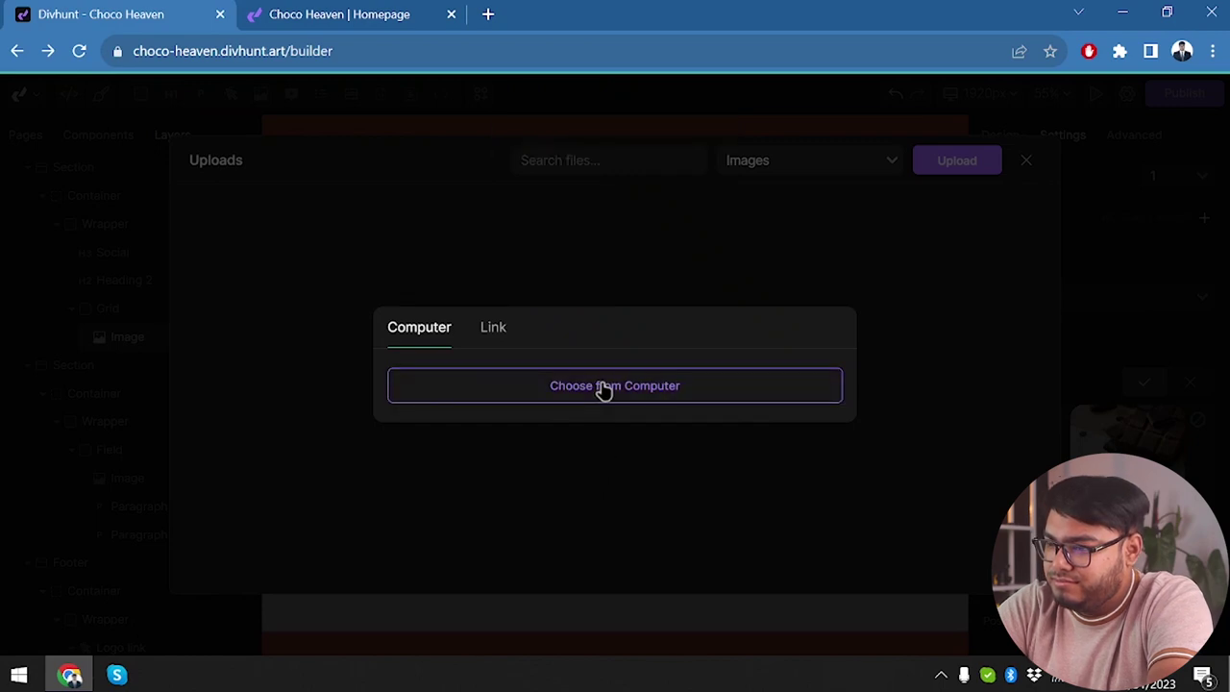
pyautogui.click(681, 213)
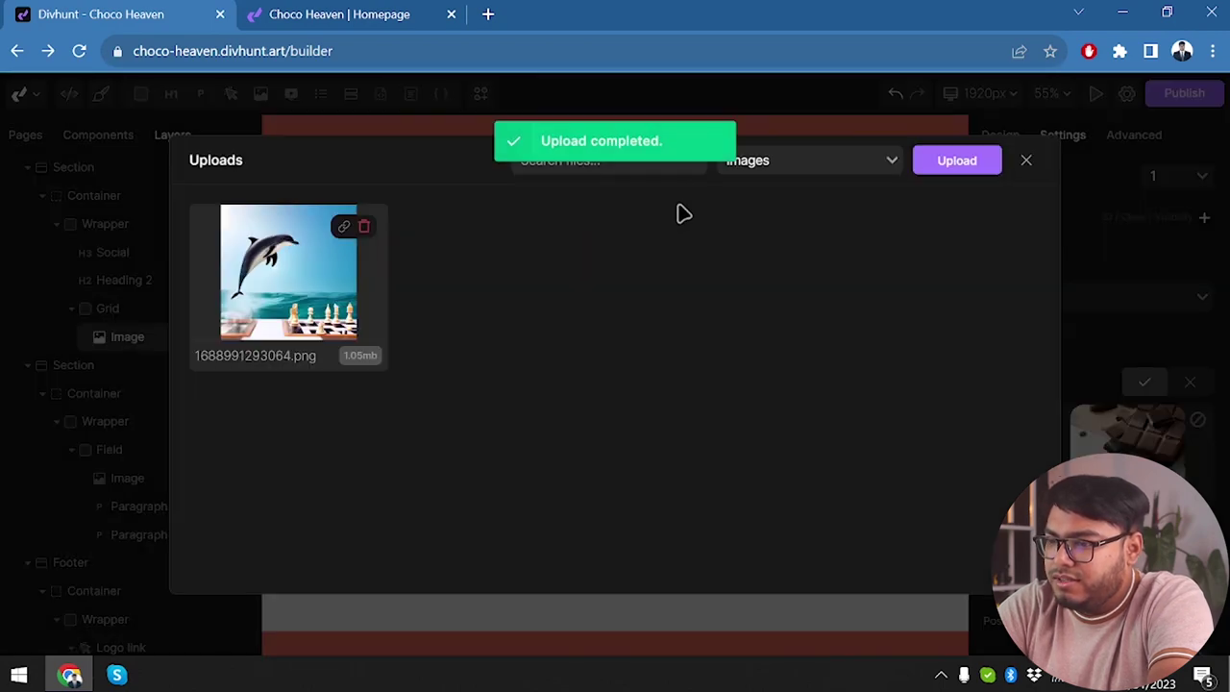
pyautogui.moveTo(326, 349)
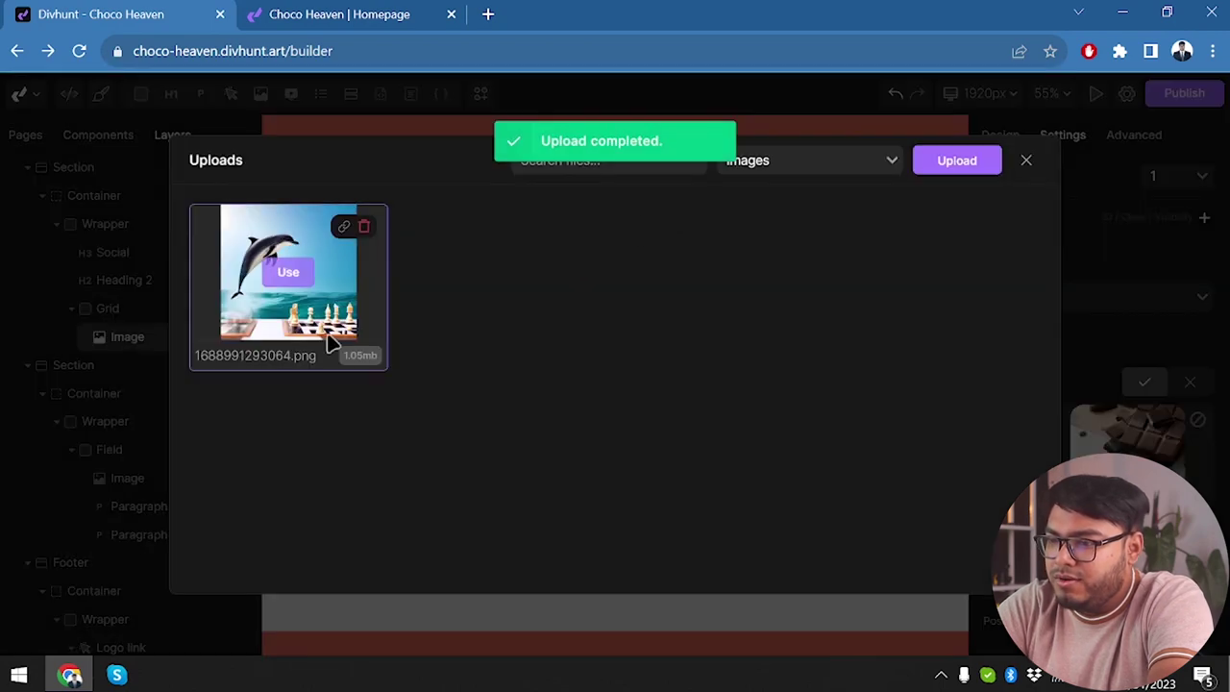
pyautogui.click(287, 274)
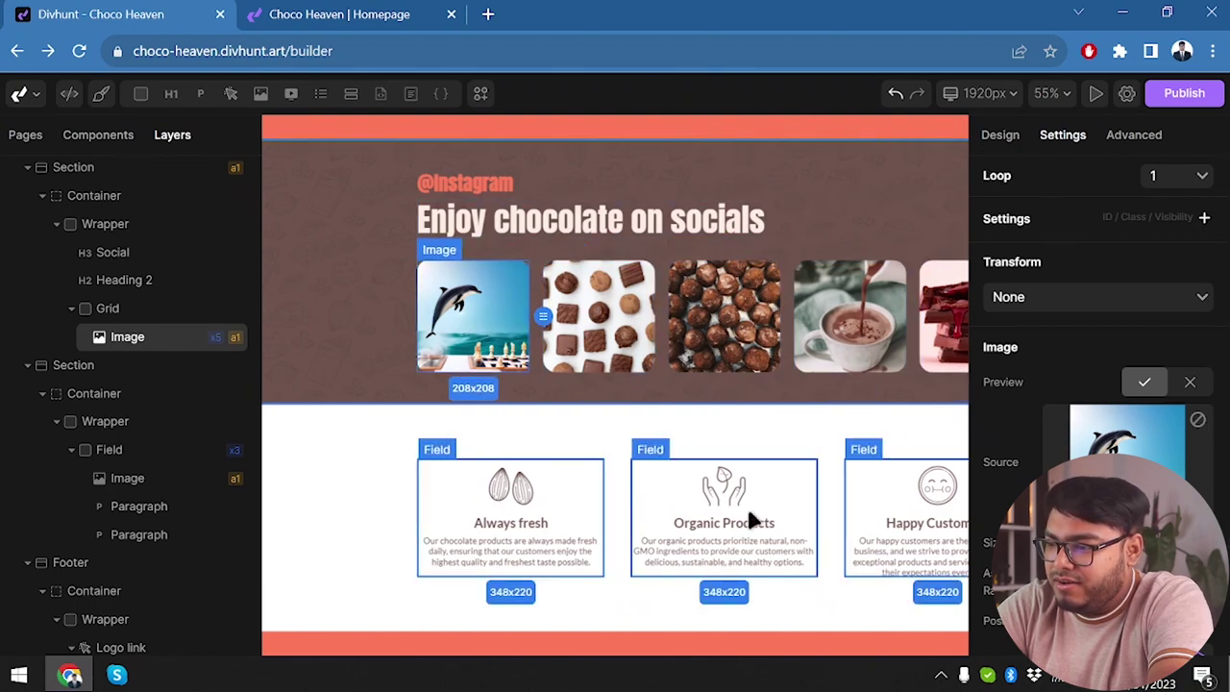
# On the live Choco Heaven homepage, scroll to the Instagram row showing the dolphin image.
pyautogui.scroll(-3, 749, 517)
pyautogui.scroll(-5, 746, 504)
pyautogui.scroll(10, 745, 514)
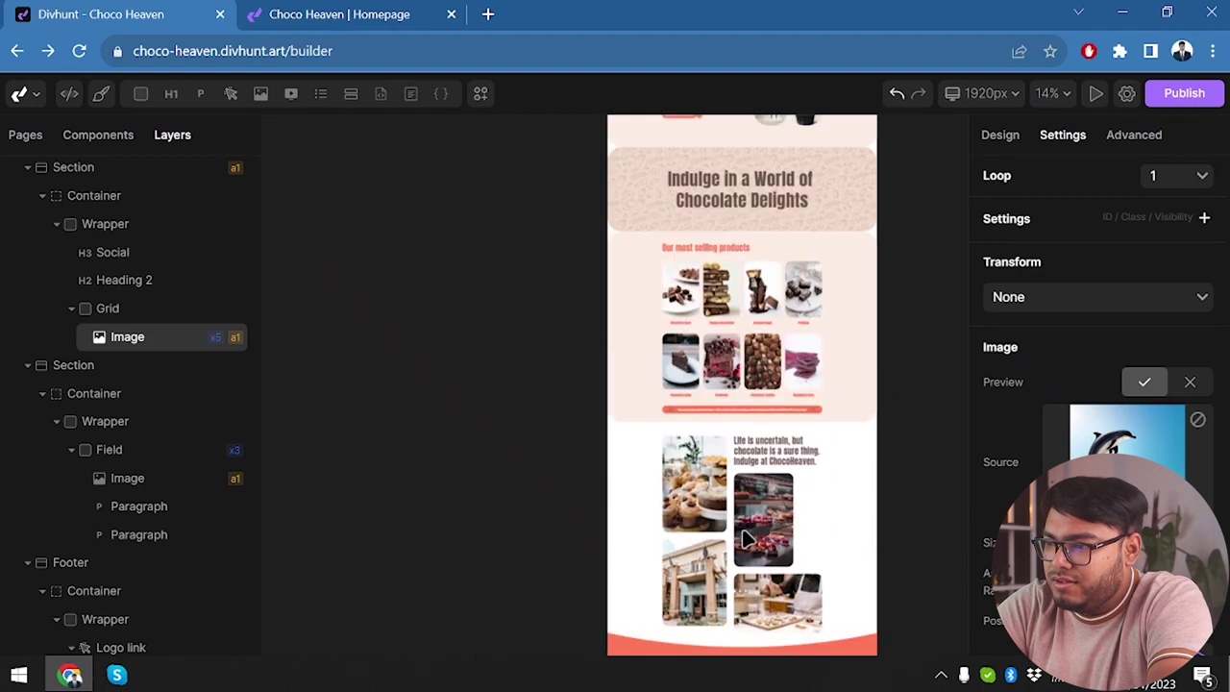
pyautogui.scroll(5, 768, 509)
pyautogui.scroll(2, 840, 433)
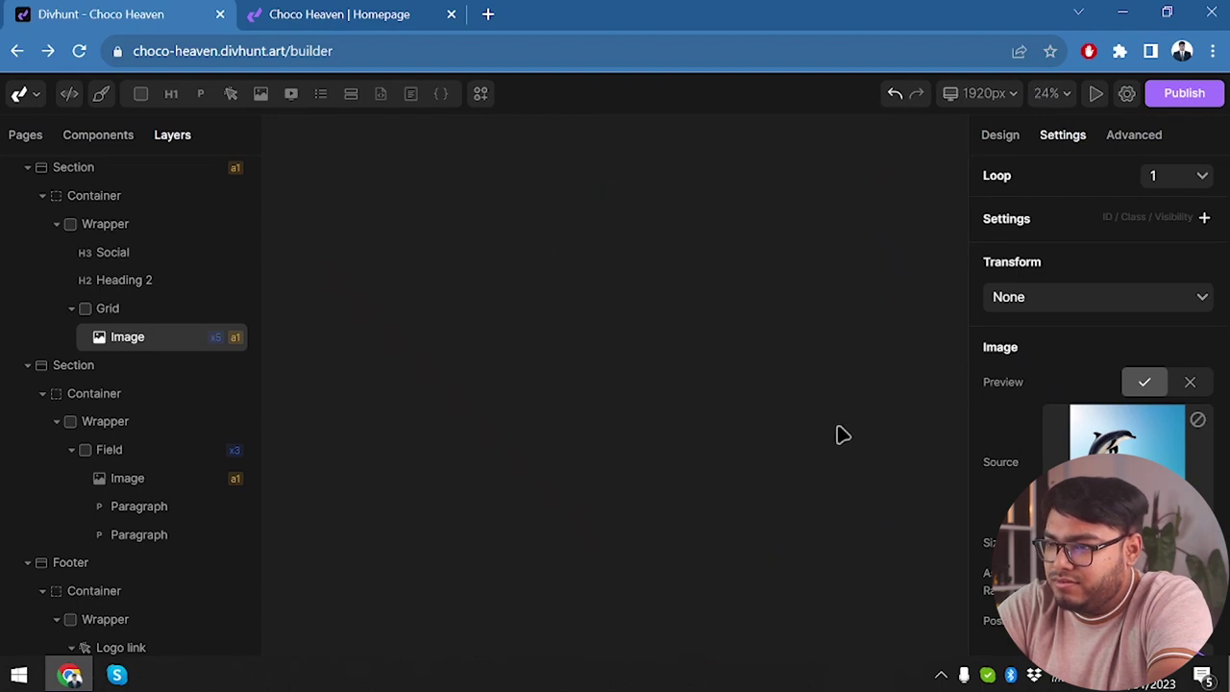
pyautogui.scroll(-5, 464, 275)
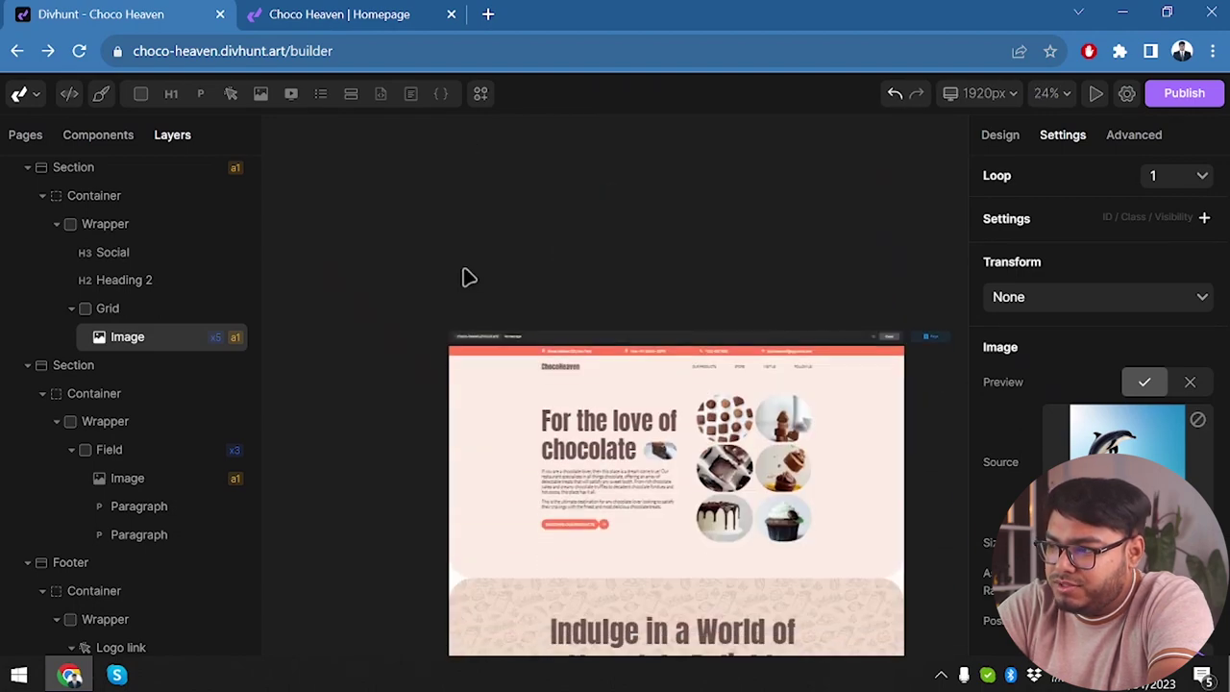
pyautogui.hscroll(2, 468, 278)
pyautogui.click(327, 10)
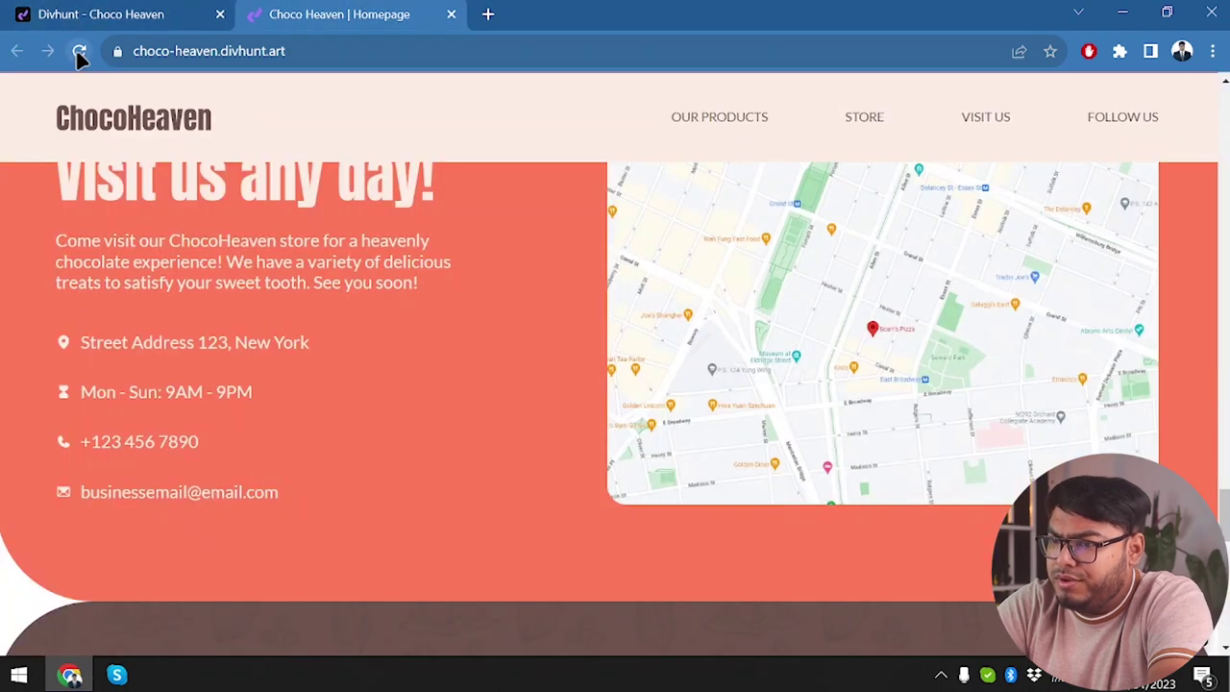
pyautogui.scroll(-5, 486, 275)
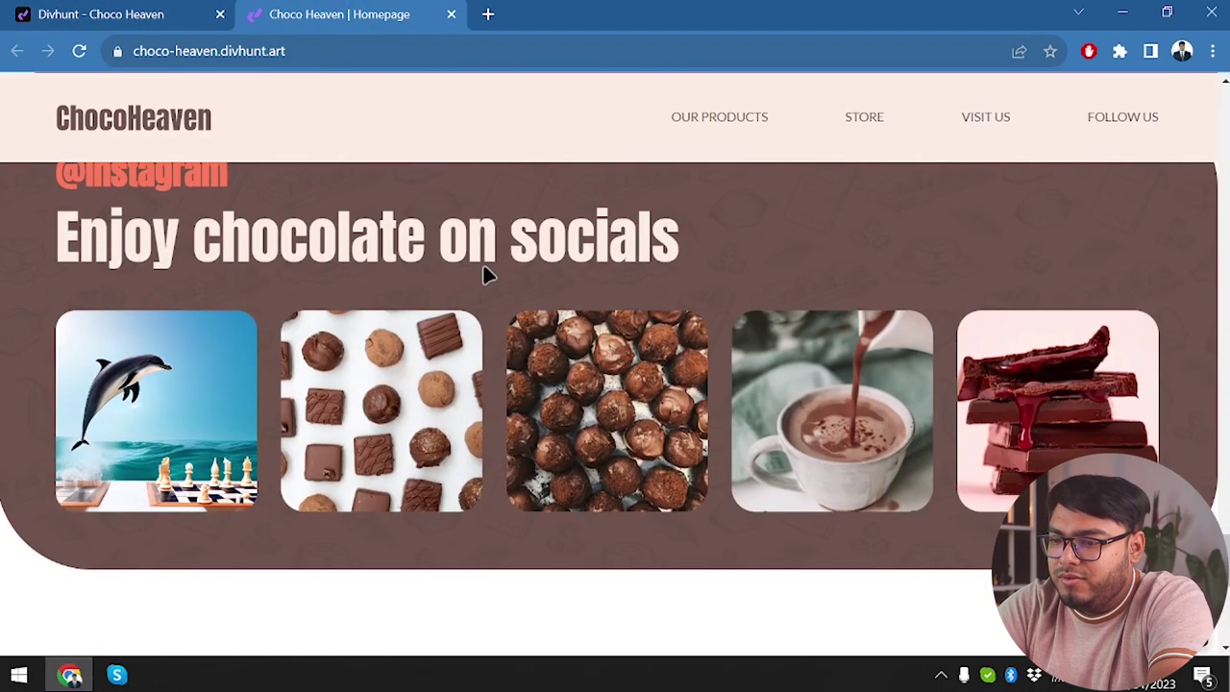
pyautogui.moveTo(177, 452); pyautogui.dragTo(376, 476)
pyautogui.scroll(-3, 181, 406)
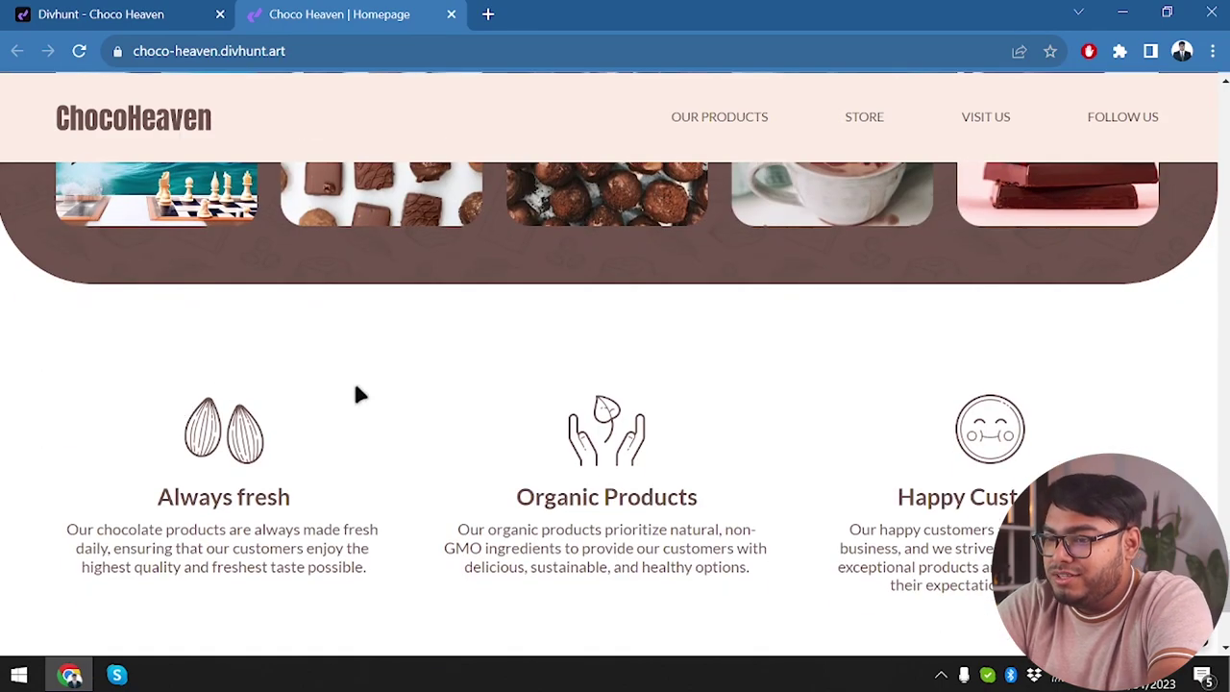
pyautogui.scroll(5, 356, 395)
# Select the 'Indulge in a World of Chocolate Delights' heading and view its content and design properties.
pyautogui.click(101, 13)
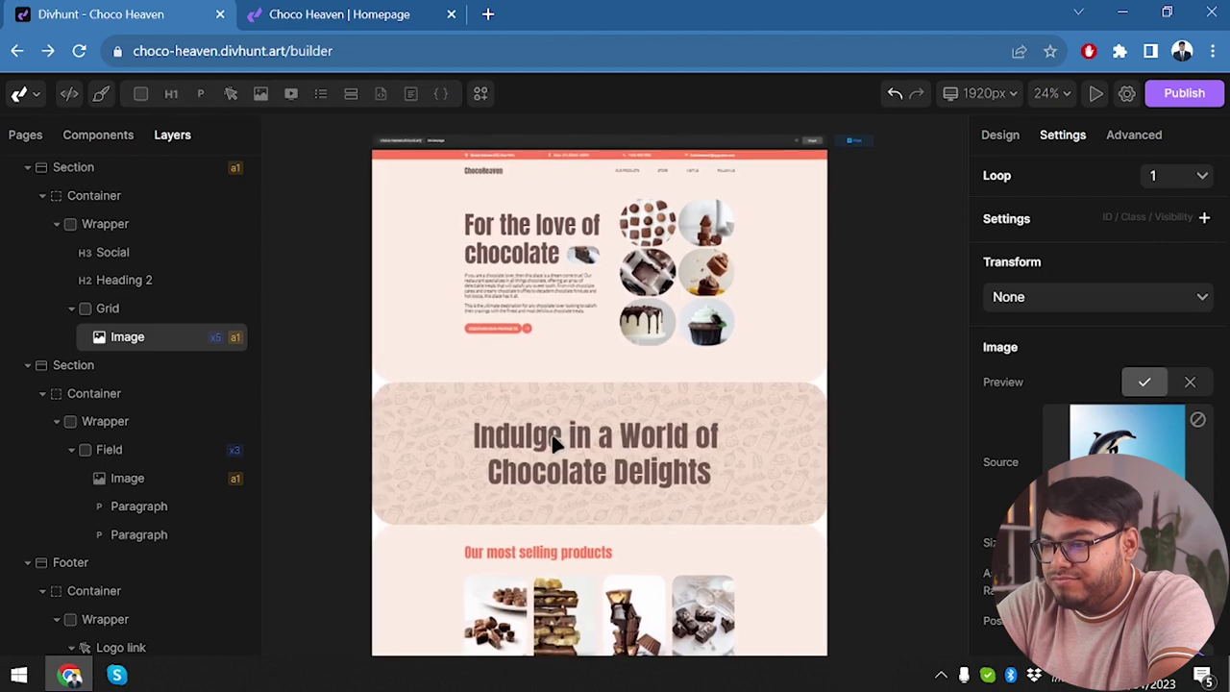
pyautogui.click(548, 434)
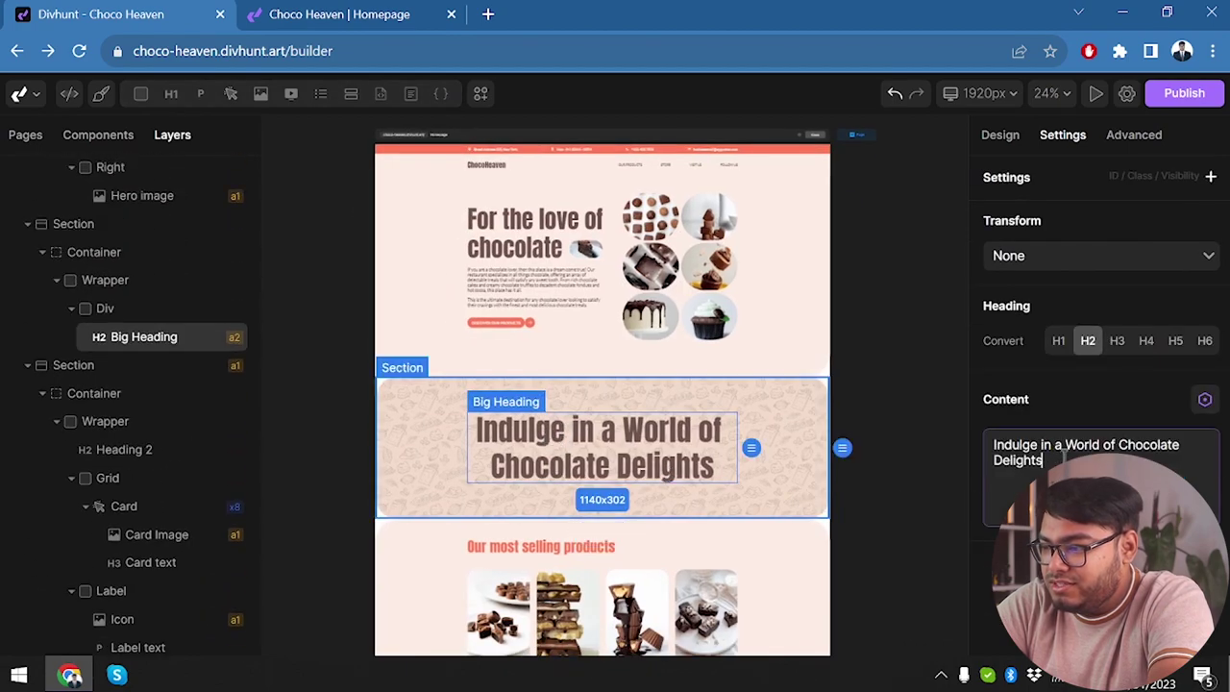
pyautogui.doubleClick(739, 465)
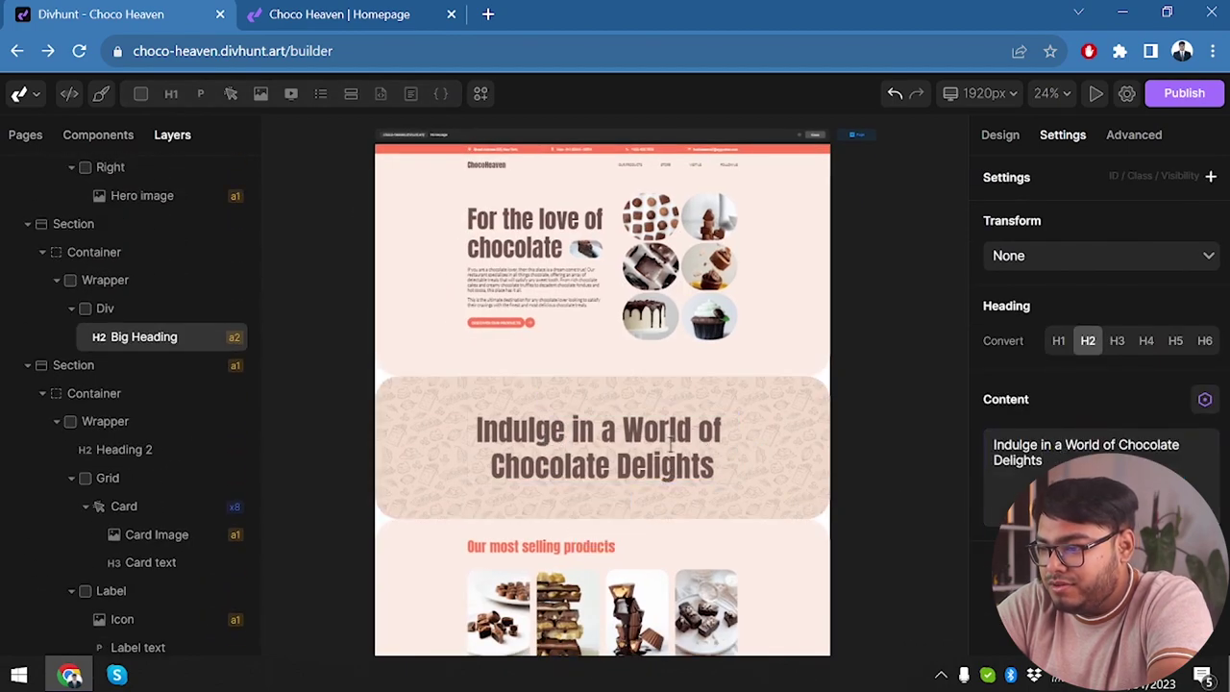
pyautogui.click(1016, 463)
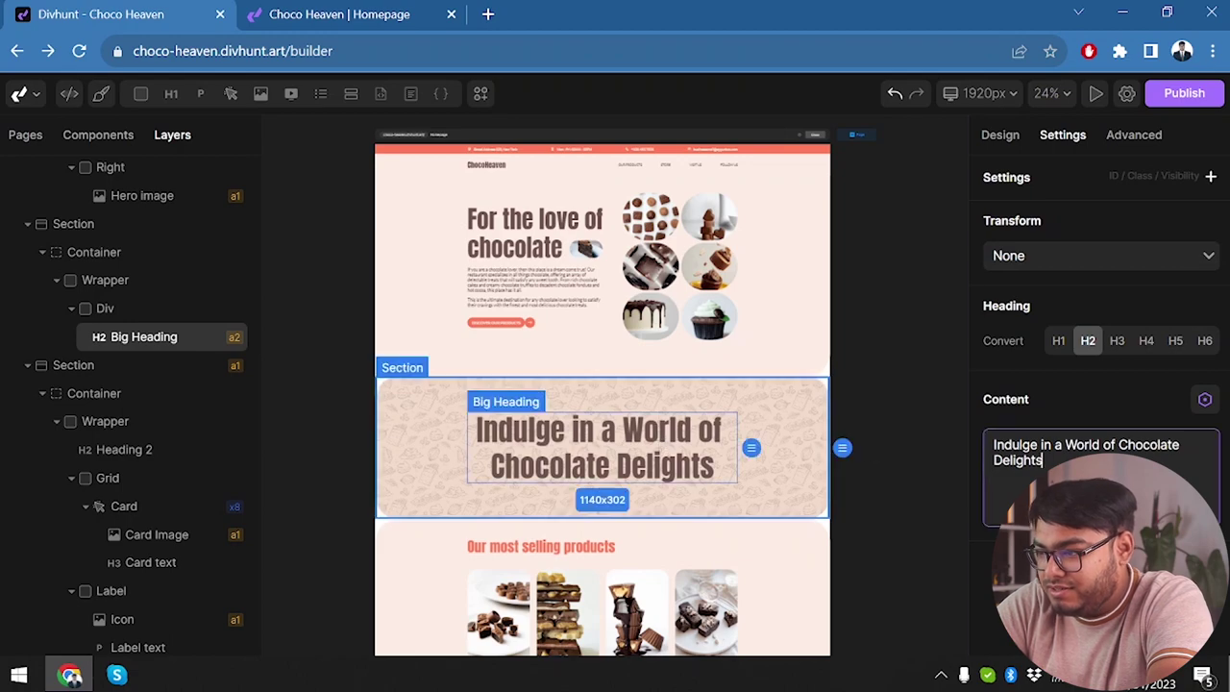
pyautogui.click(1000, 136)
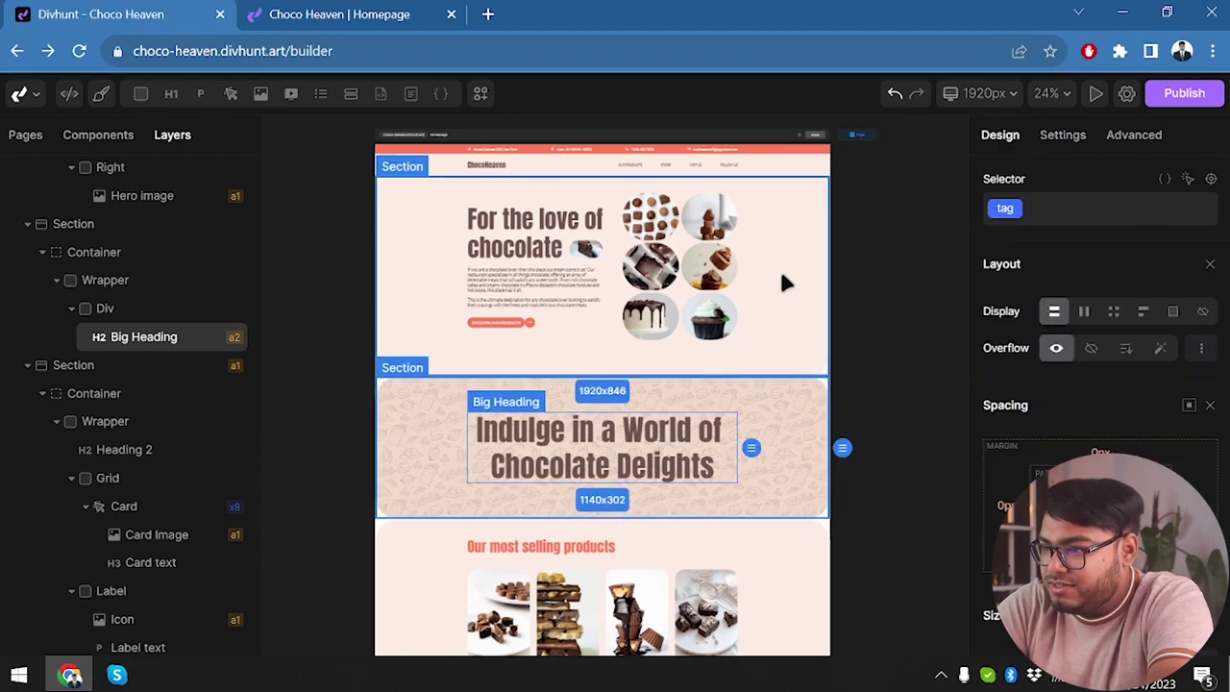
# Select the hero image collage and view its source settings.
pyautogui.click(721, 317)
pyautogui.click(1059, 136)
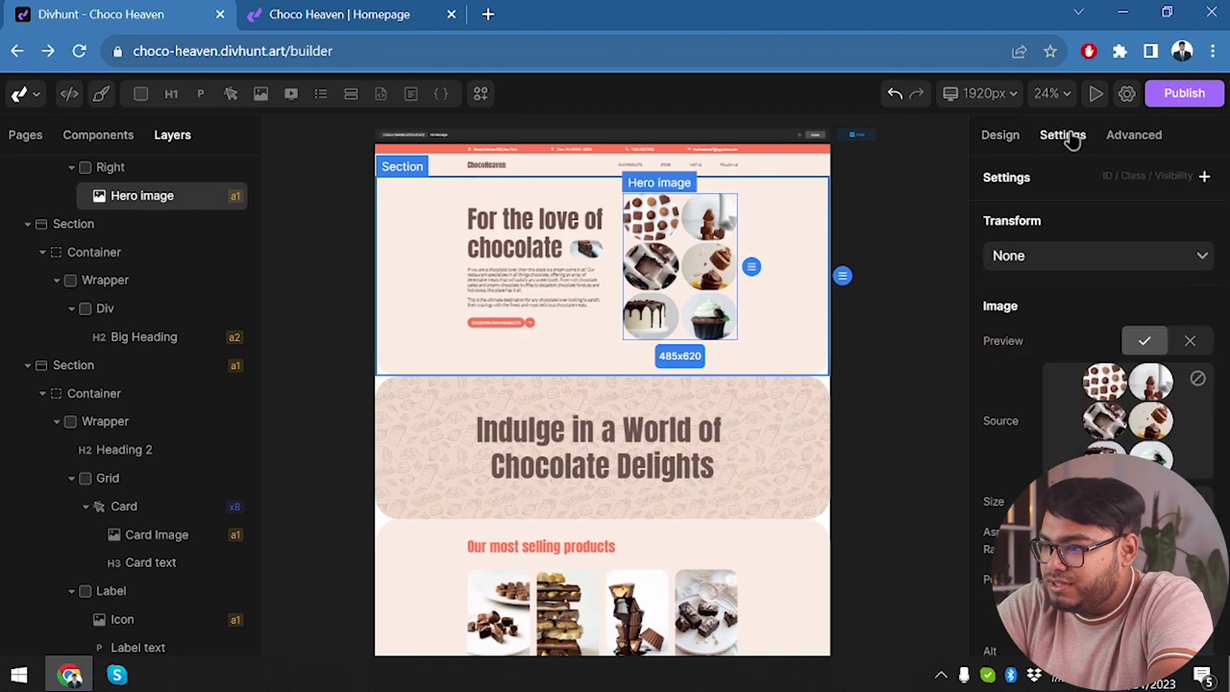
pyautogui.click(732, 231)
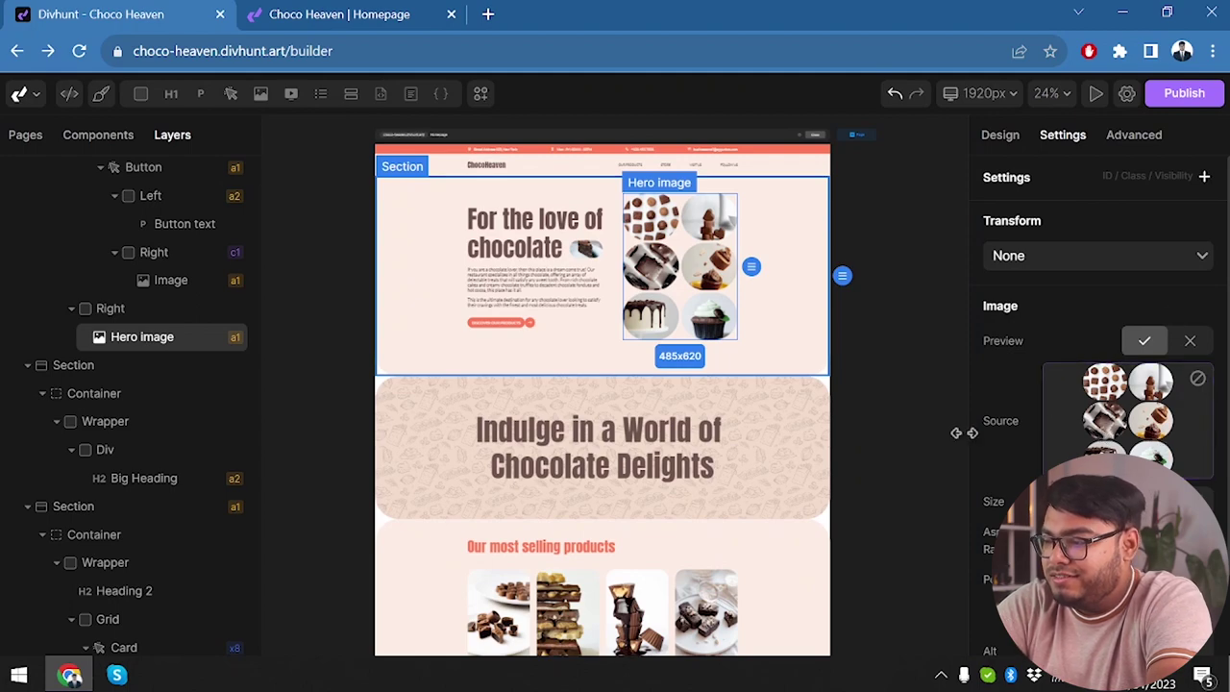
pyautogui.scroll(-3, 961, 560)
pyautogui.scroll(-1, 753, 461)
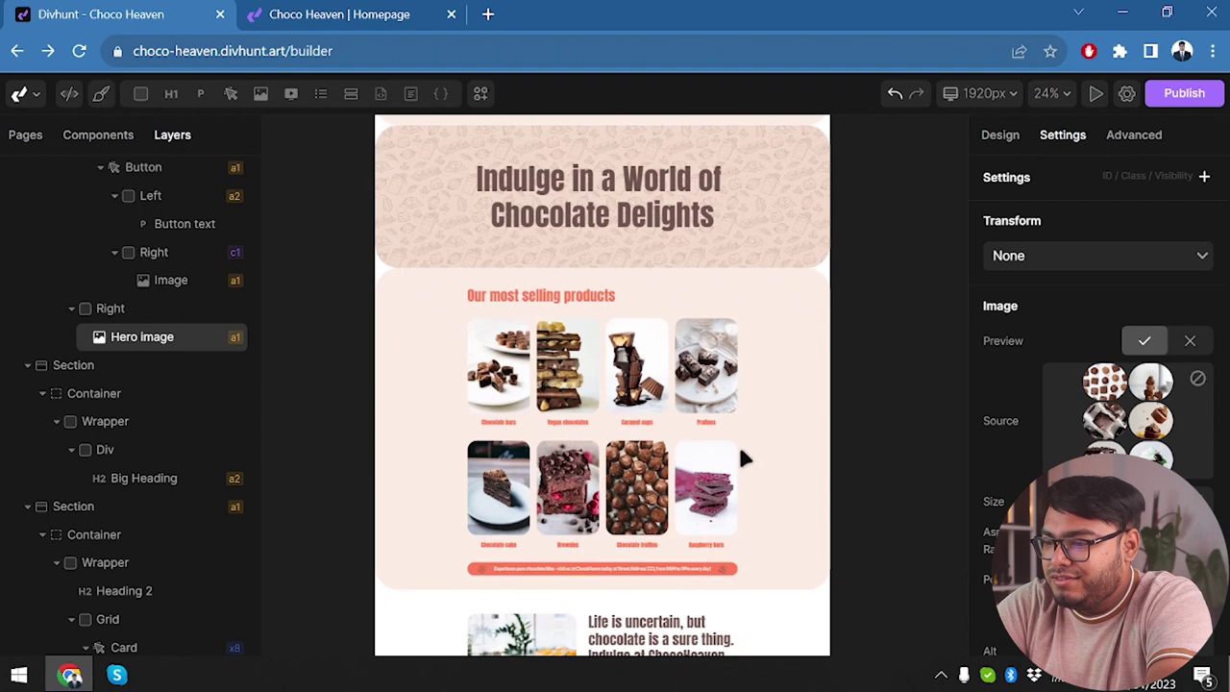
pyautogui.click(491, 356)
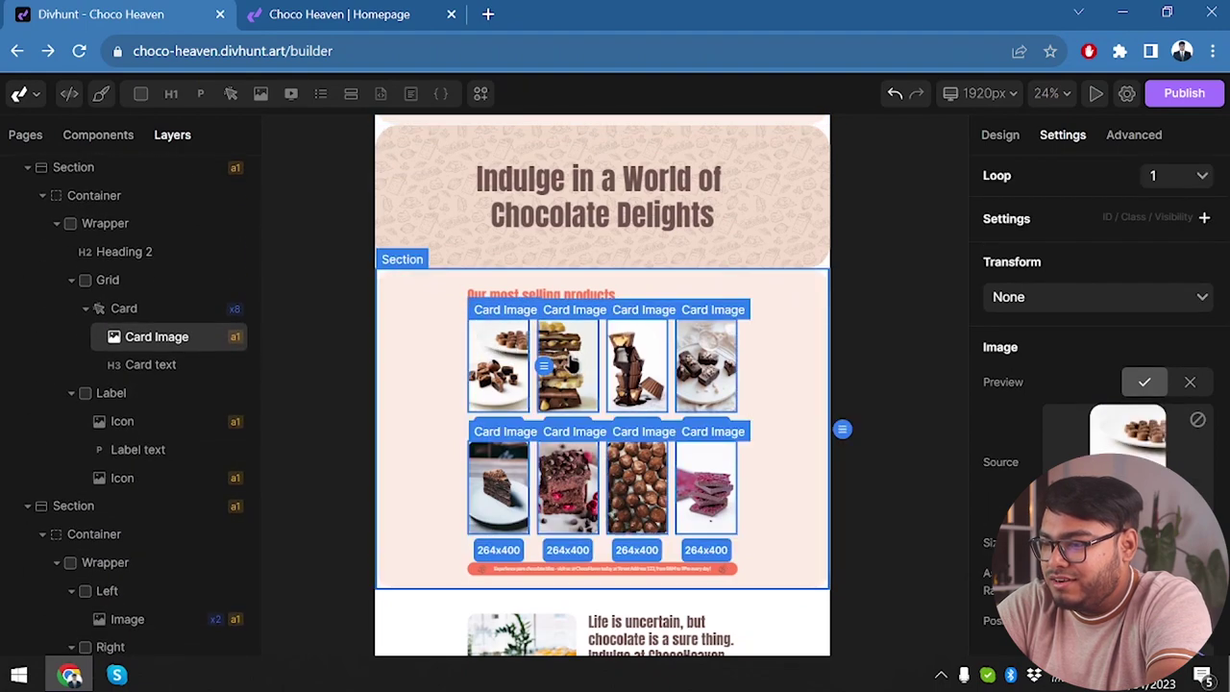
pyautogui.click(567, 363)
pyautogui.click(650, 374)
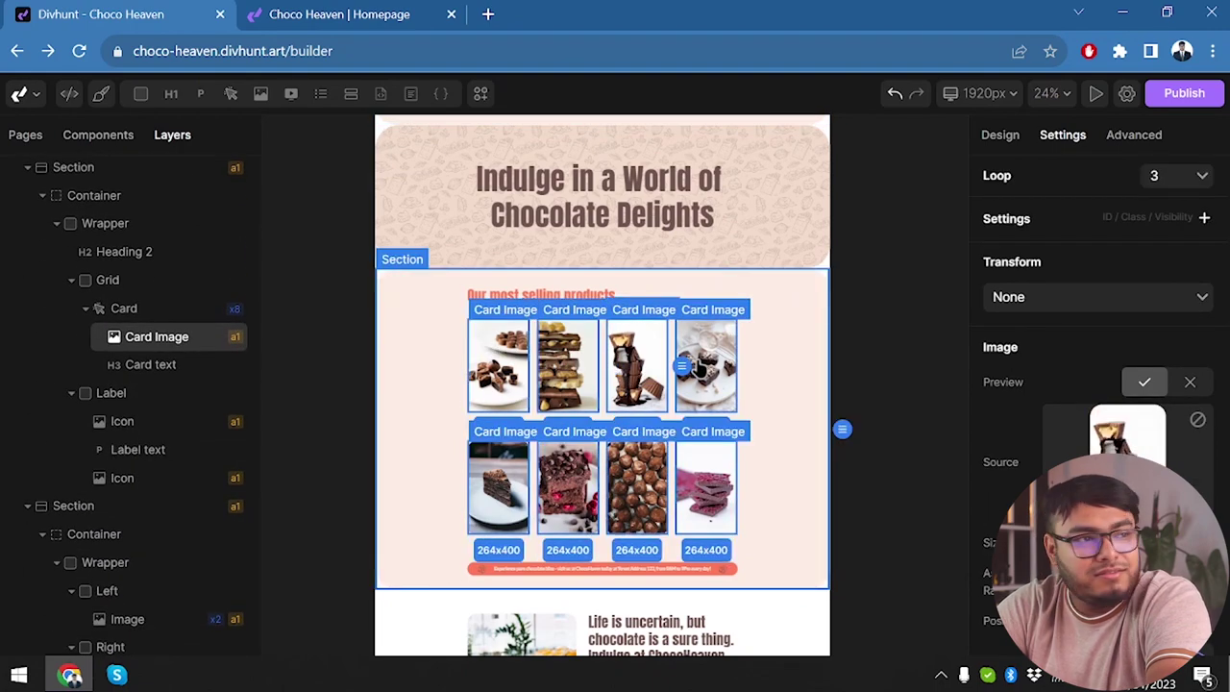
pyautogui.click(708, 368)
pyautogui.click(705, 480)
pyautogui.click(643, 492)
pyautogui.click(567, 493)
pyautogui.click(500, 490)
pyautogui.scroll(-5, 615, 403)
pyautogui.click(641, 363)
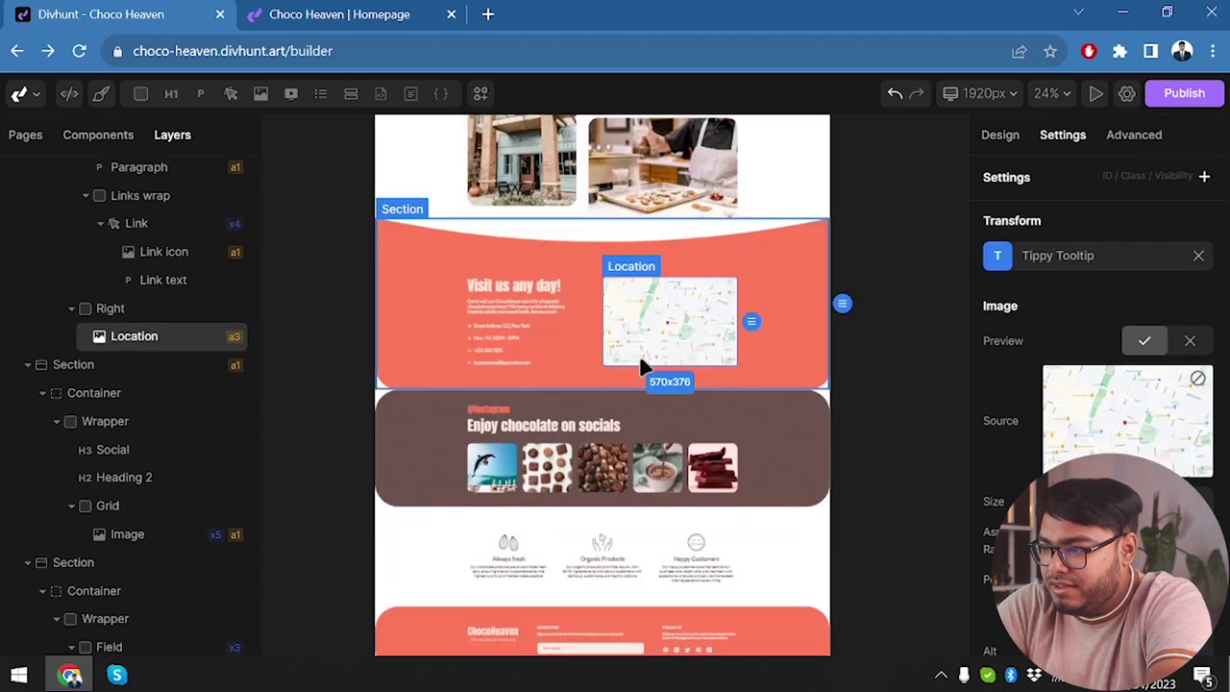
pyautogui.click(1114, 400)
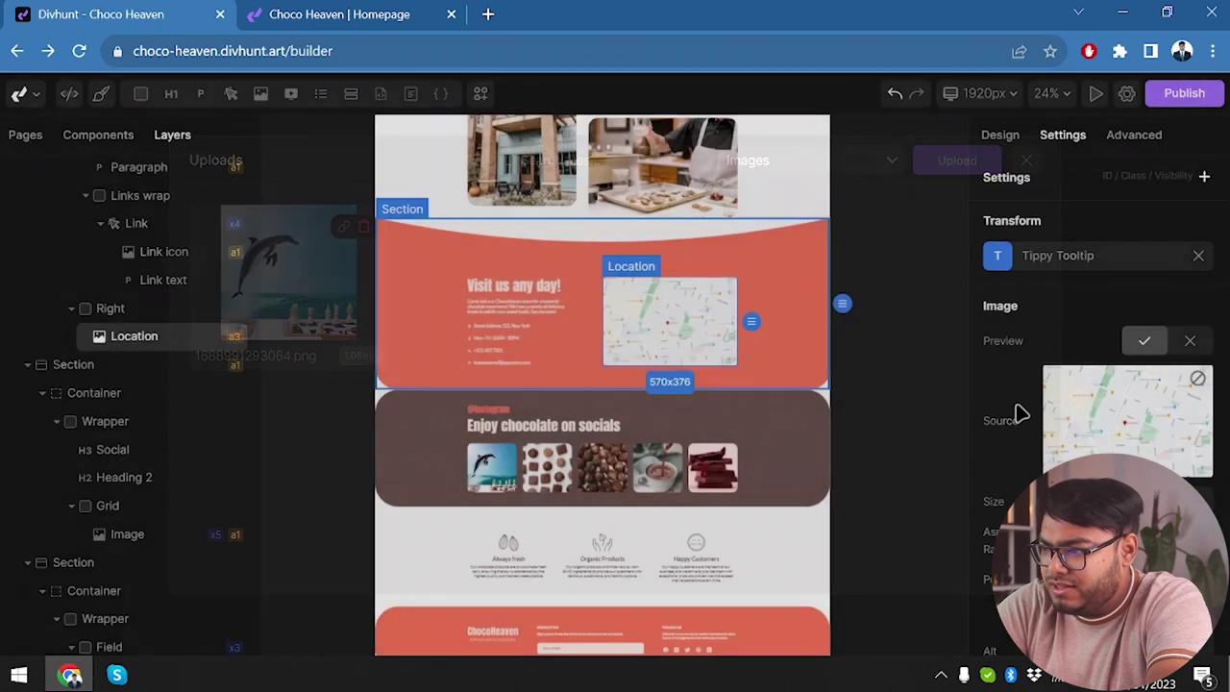
pyautogui.click(1026, 160)
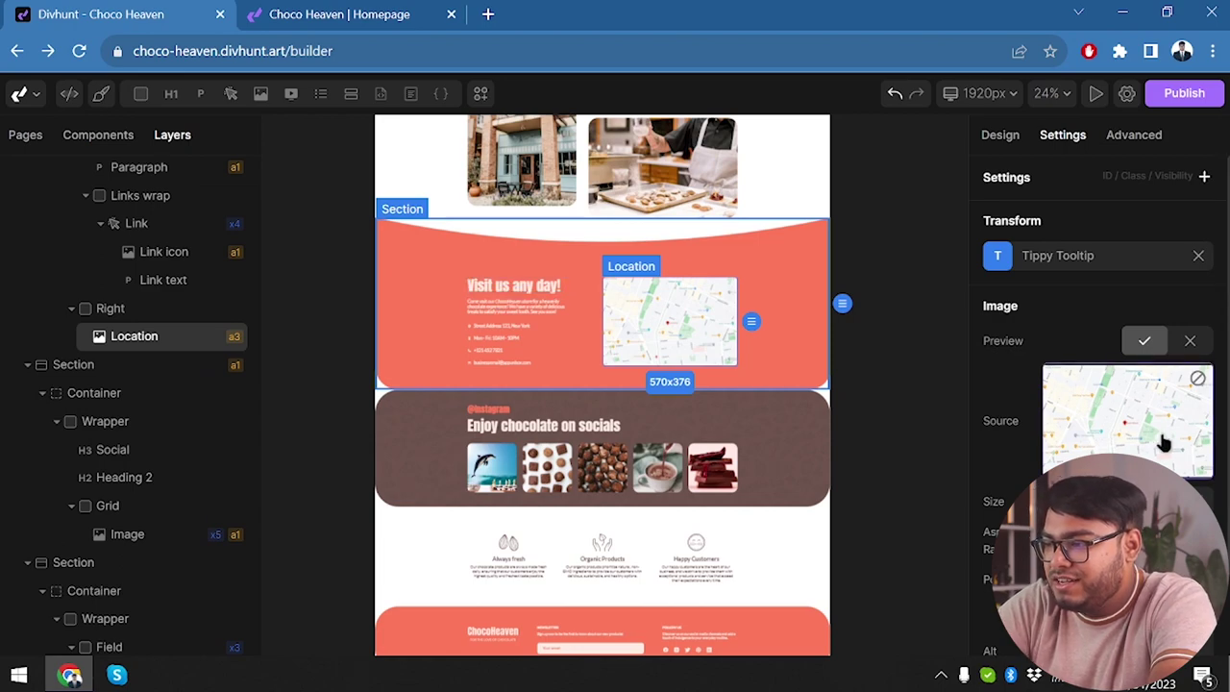
# Open the Support page from the Pages list.
pyautogui.scroll(-3, 913, 472)
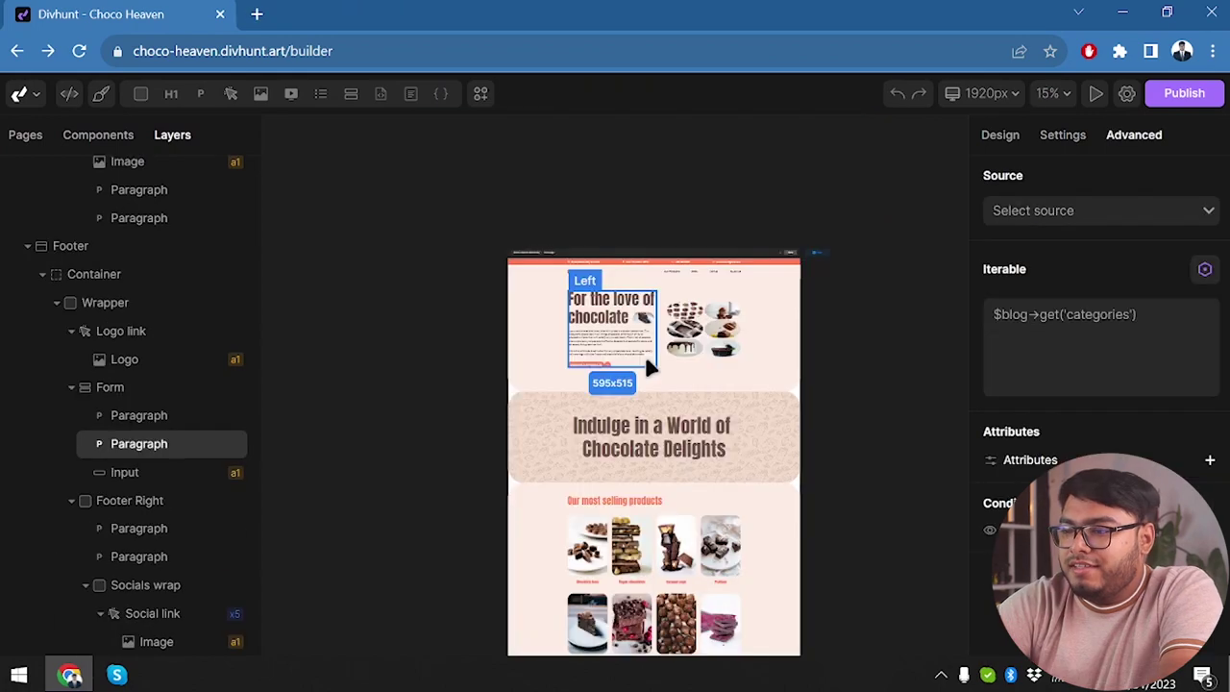
pyautogui.scroll(-1, 644, 351)
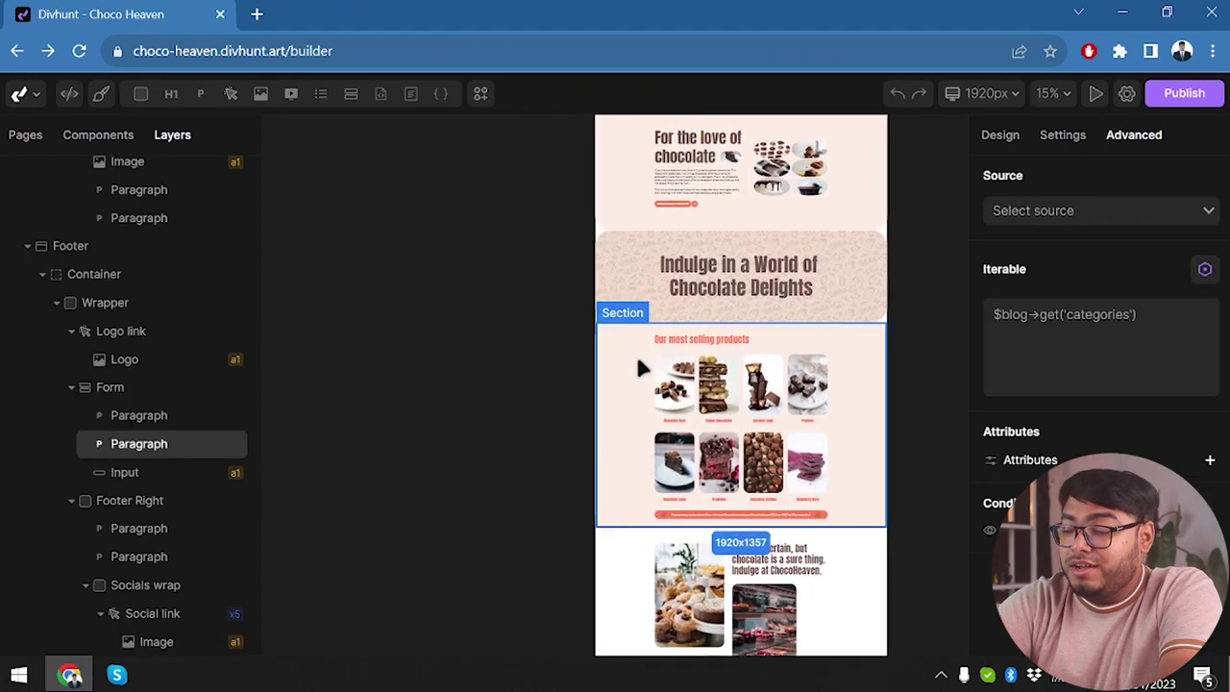
pyautogui.hscroll(2, 635, 352)
pyautogui.hscroll(-2, 636, 366)
pyautogui.scroll(-5, 640, 367)
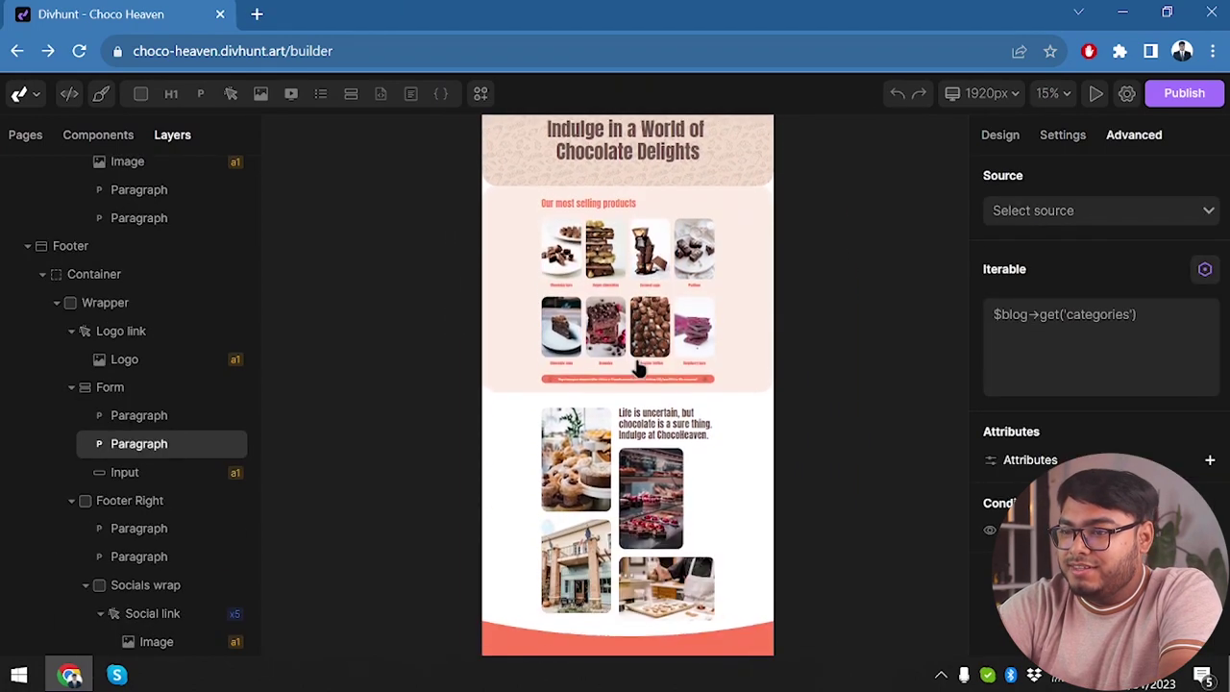
pyautogui.scroll(-5, 640, 370)
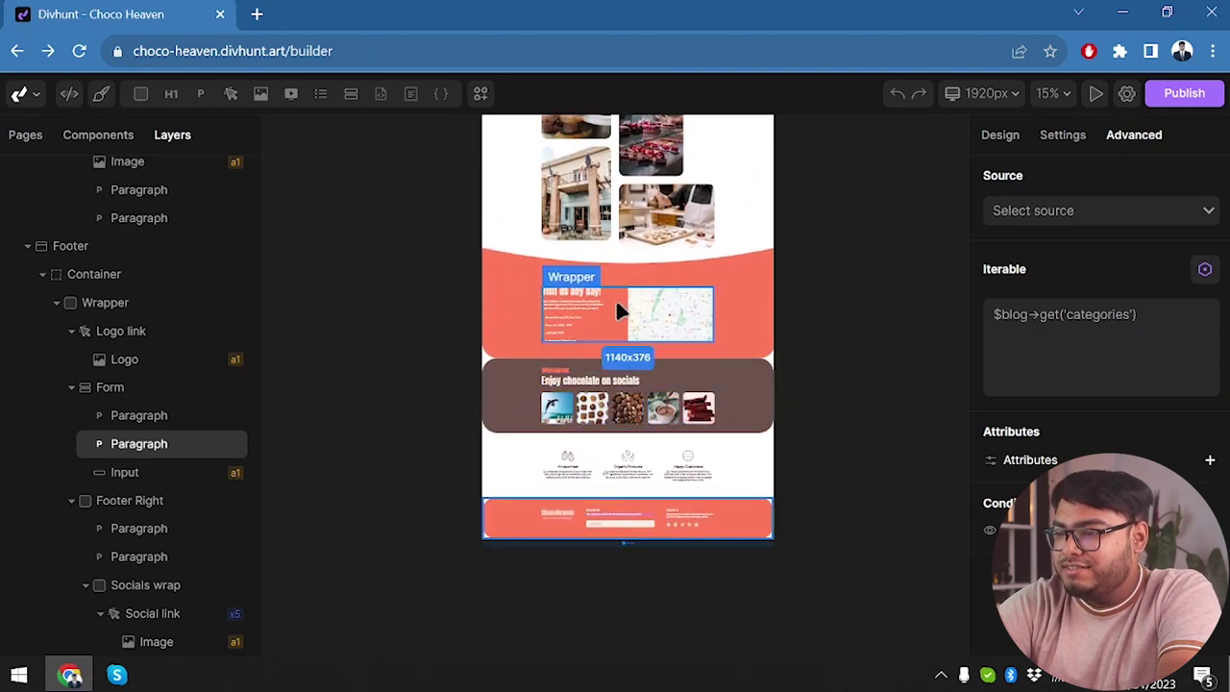
pyautogui.scroll(10, 615, 375)
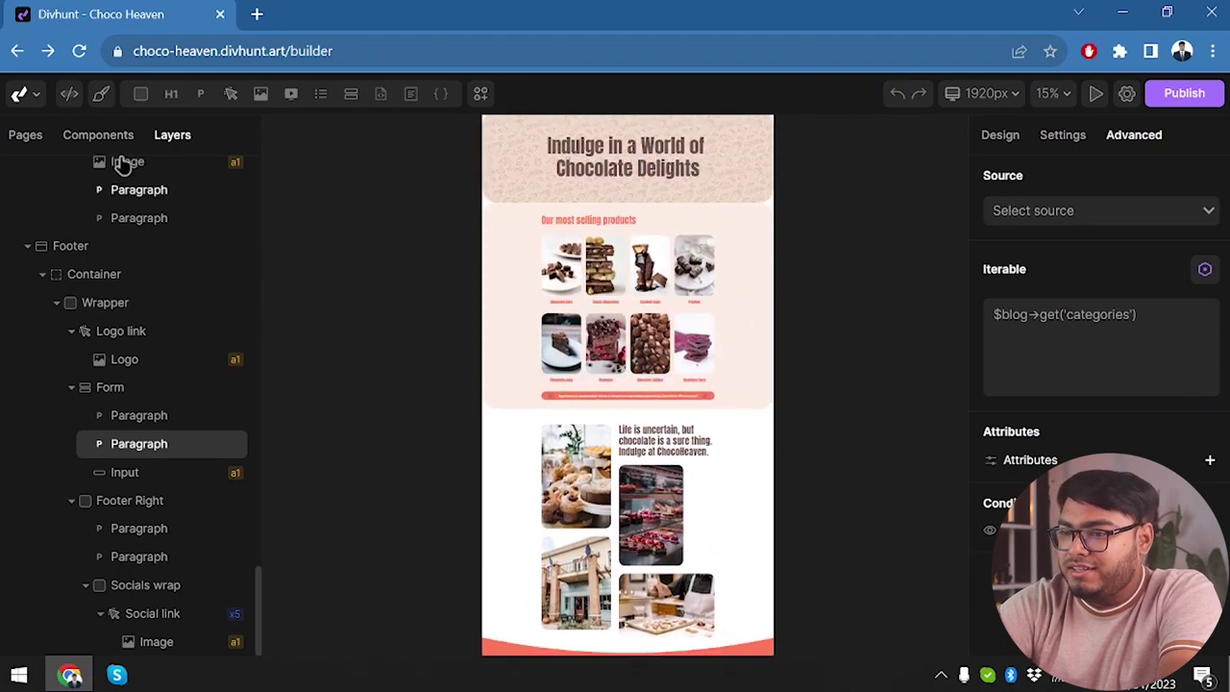
pyautogui.click(25, 134)
pyautogui.click(53, 269)
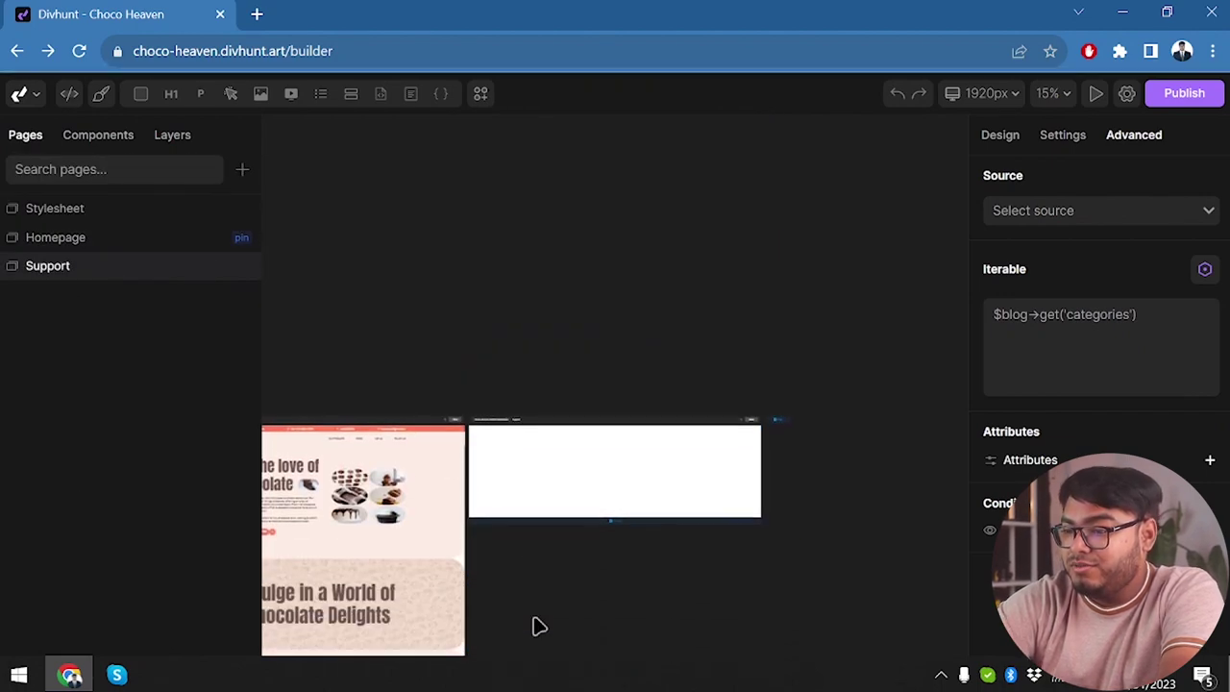
# Select the Support page body, then open the Homepage from the Pages list.
pyautogui.click(599, 470)
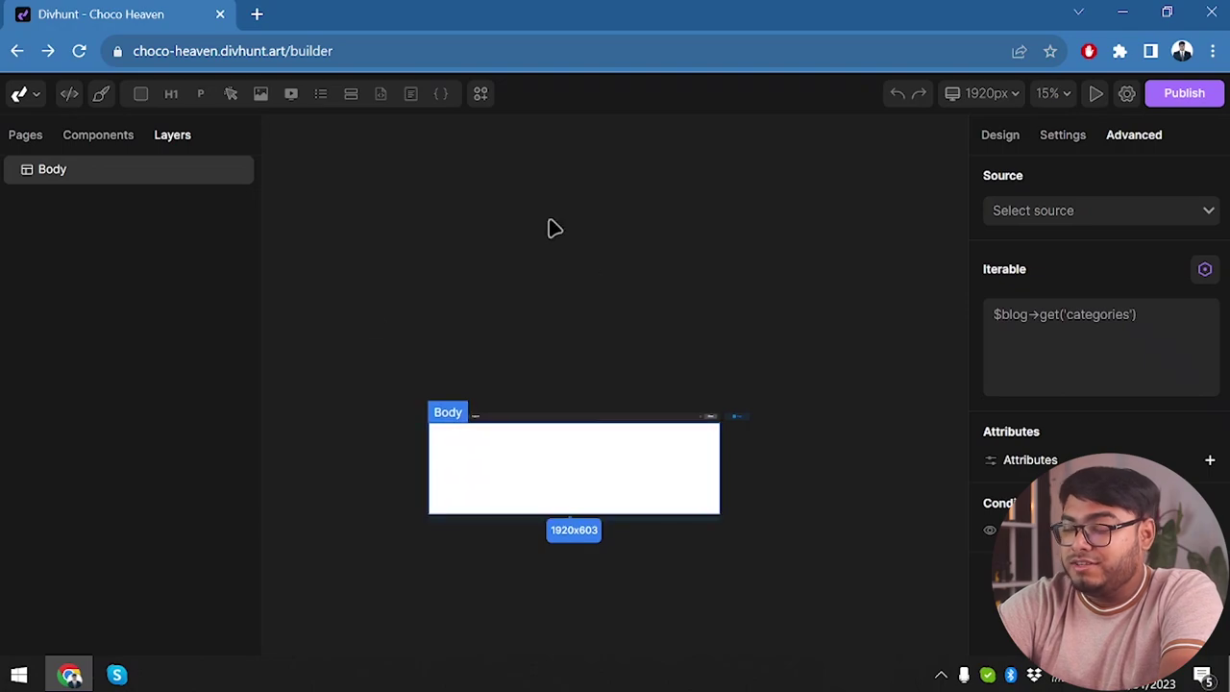
pyautogui.click(31, 136)
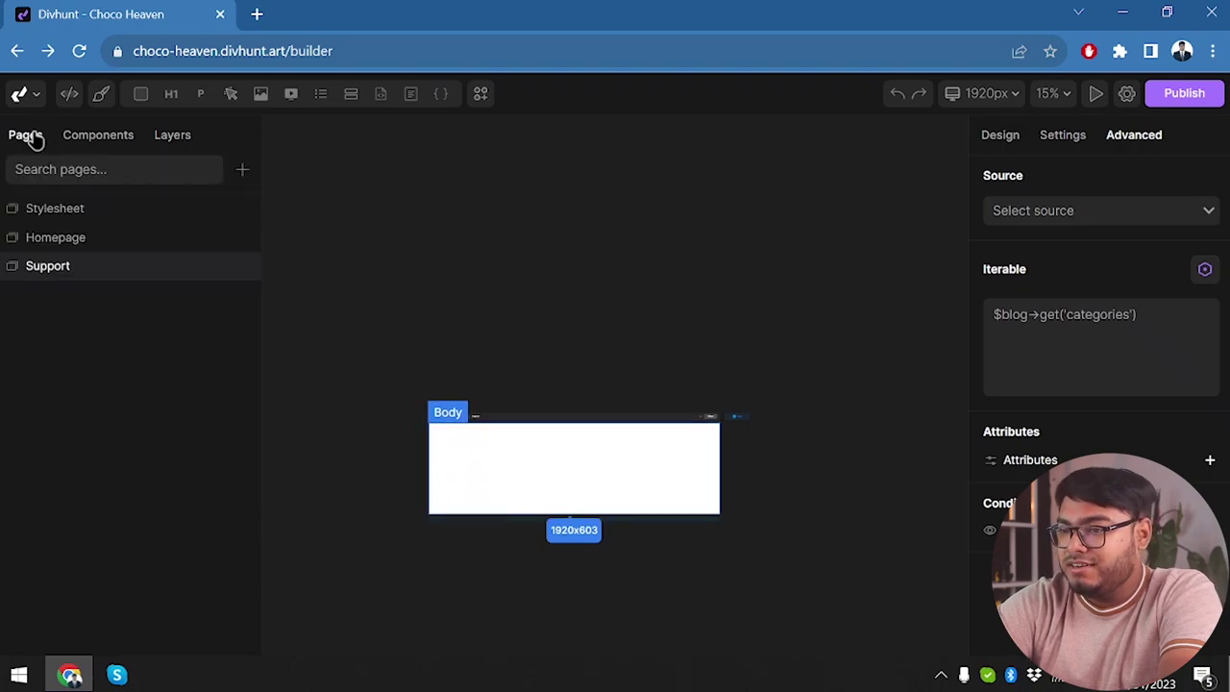
pyautogui.click(84, 245)
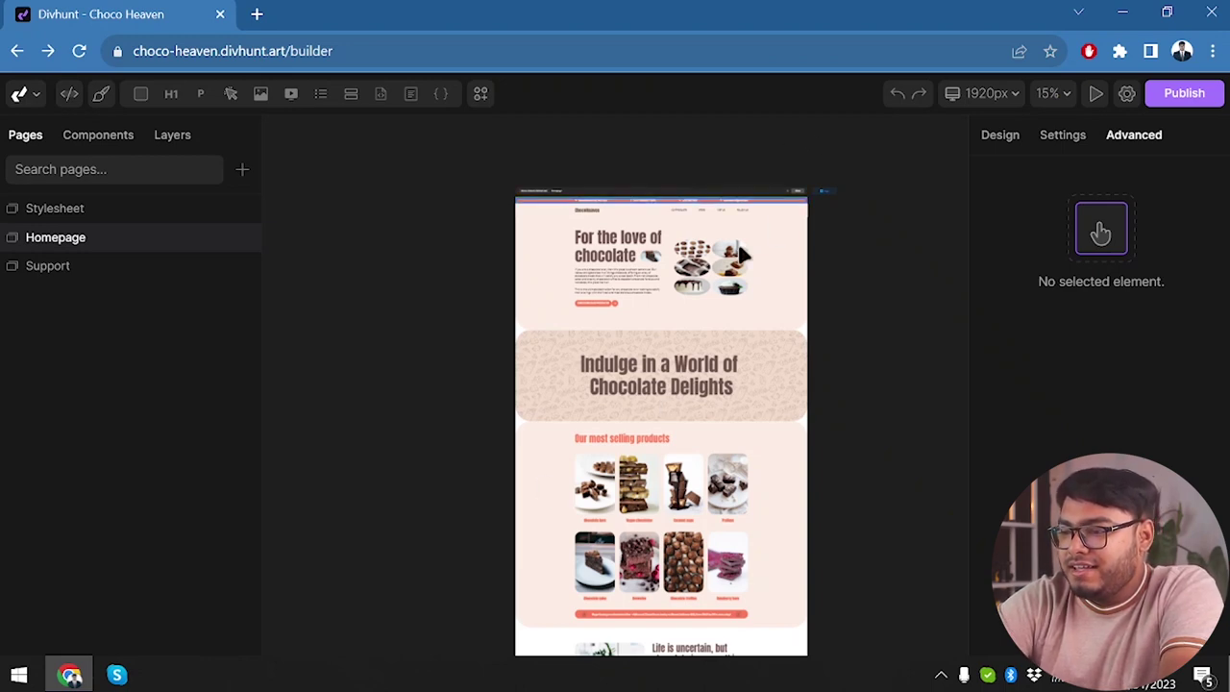
pyautogui.hscroll(-1, 586, 404)
pyautogui.hscroll(5, 589, 406)
pyautogui.hscroll(-4, 591, 406)
pyautogui.hscroll(3, 589, 402)
pyautogui.hscroll(-4, 589, 402)
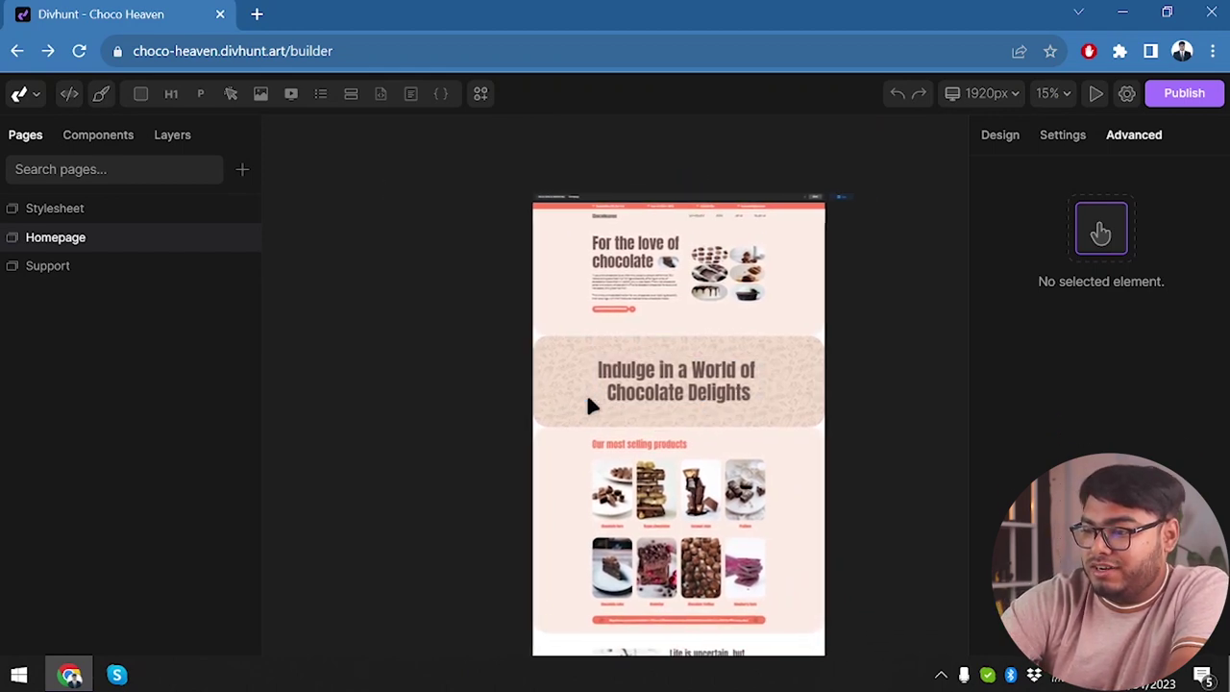
pyautogui.hscroll(2, 589, 402)
pyautogui.scroll(1, 591, 406)
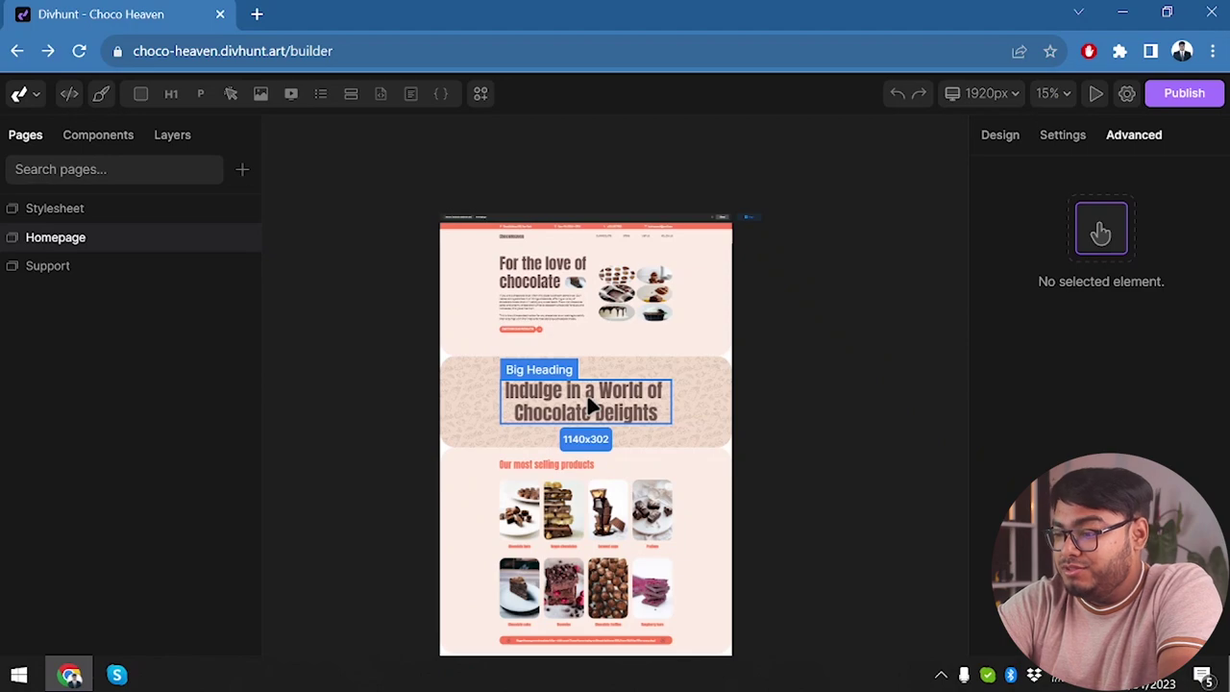